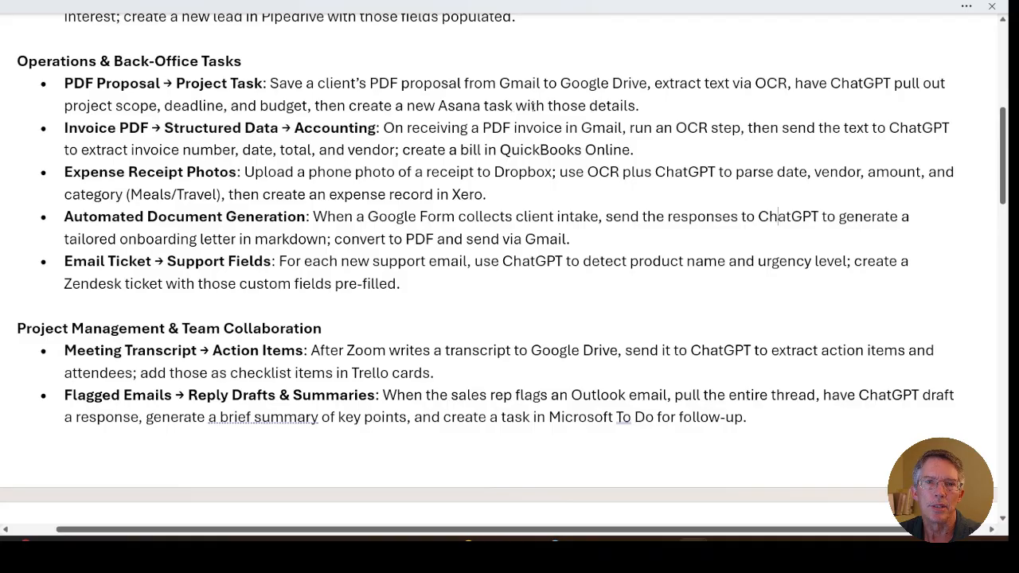
Step: Review the automation ideas in the document, from Operations & Back-Office Tasks through Marketing & Content Workflows
{"action": "scroll", "coordinate": [503, 190], "scroll_direction": "down", "scroll_amount": 5}
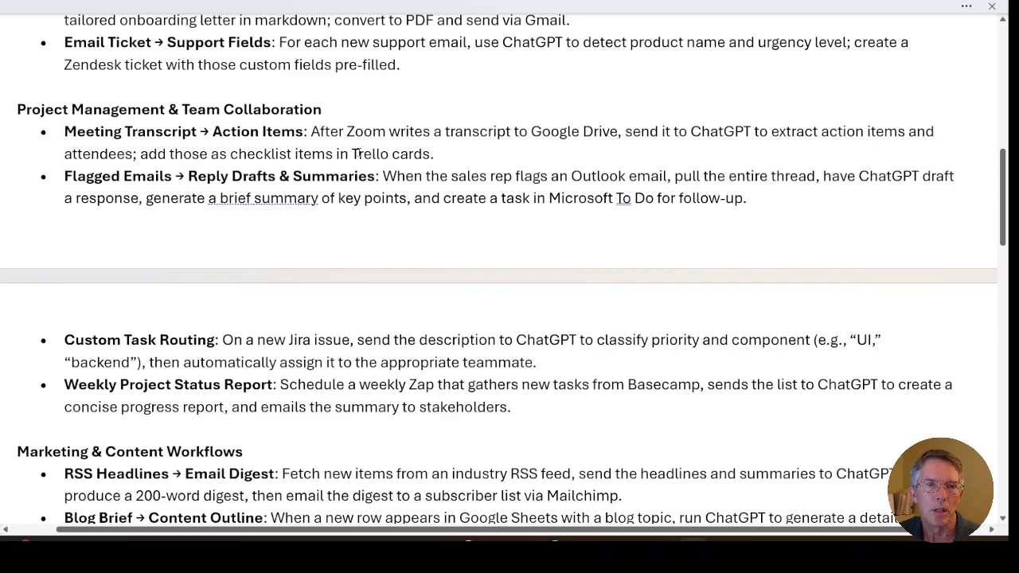
{"action": "scroll", "coordinate": [406, 228], "scroll_direction": "down", "scroll_amount": 3}
{"action": "scroll", "coordinate": [405, 230], "scroll_direction": "down", "scroll_amount": 1}
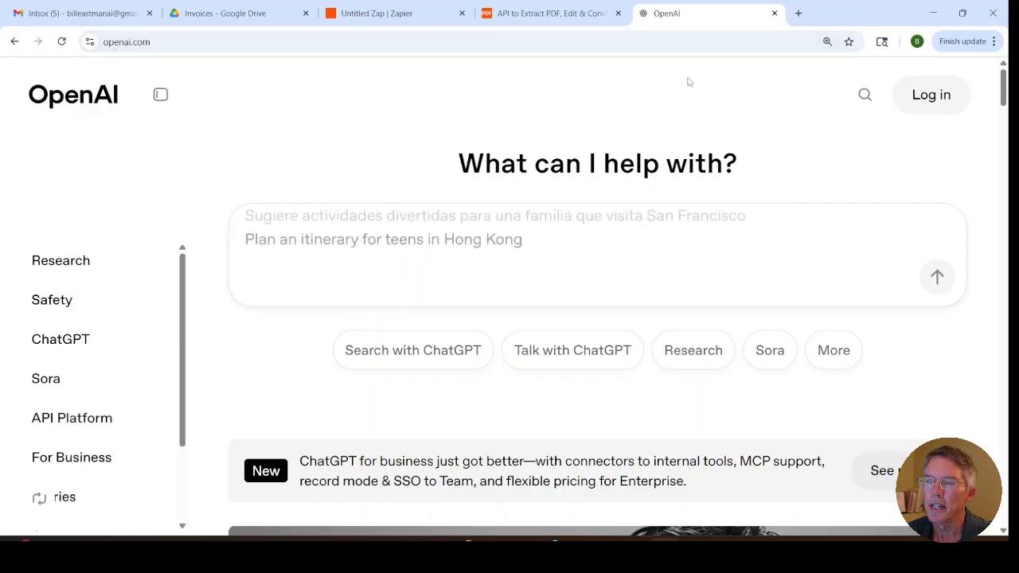
Step: Log in to the OpenAI API Platform and view the organization's API keys and billing settings
{"action": "left_click", "coordinate": [917, 106]}
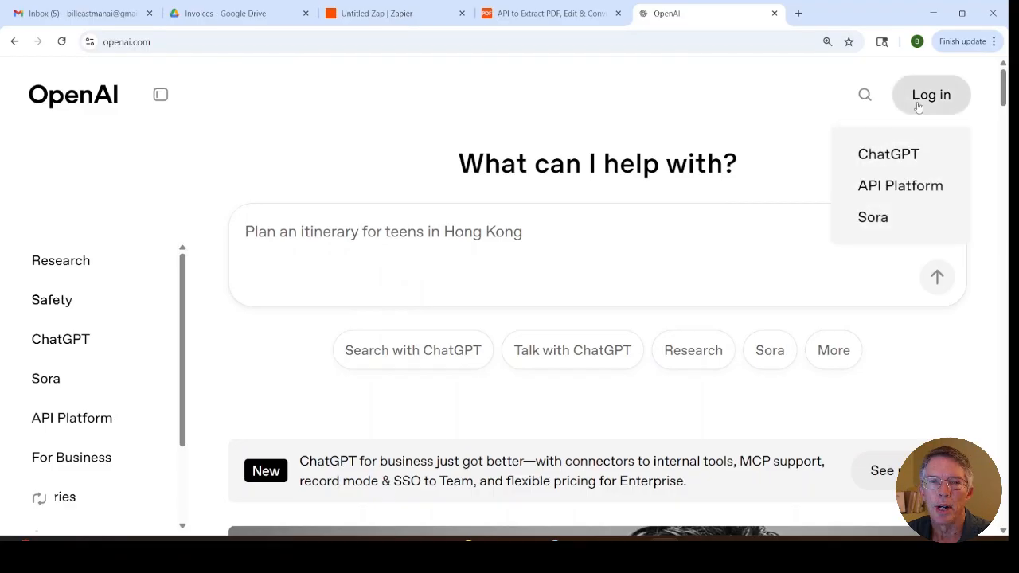
{"action": "left_click", "coordinate": [890, 185]}
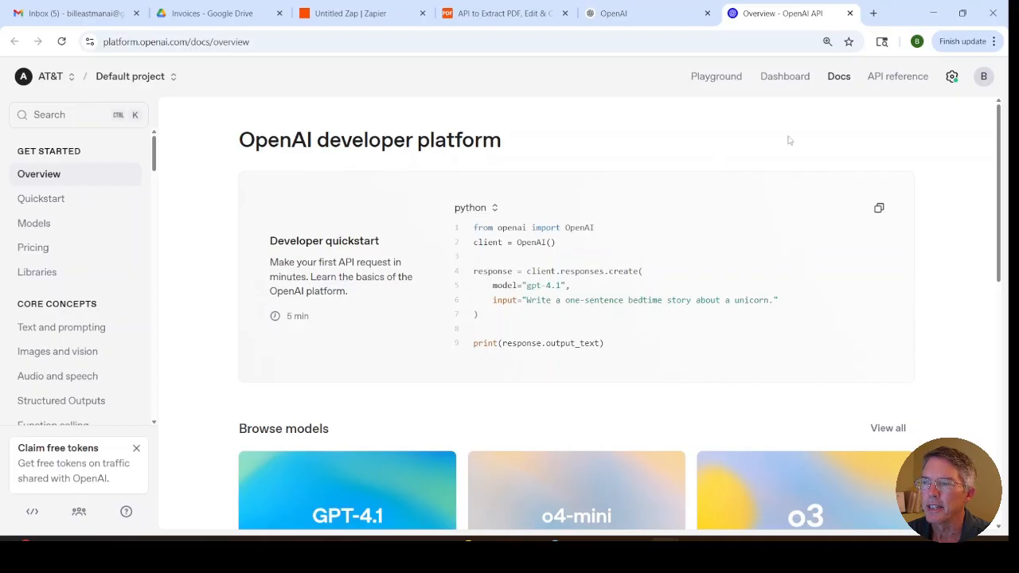
{"action": "left_click", "coordinate": [952, 77]}
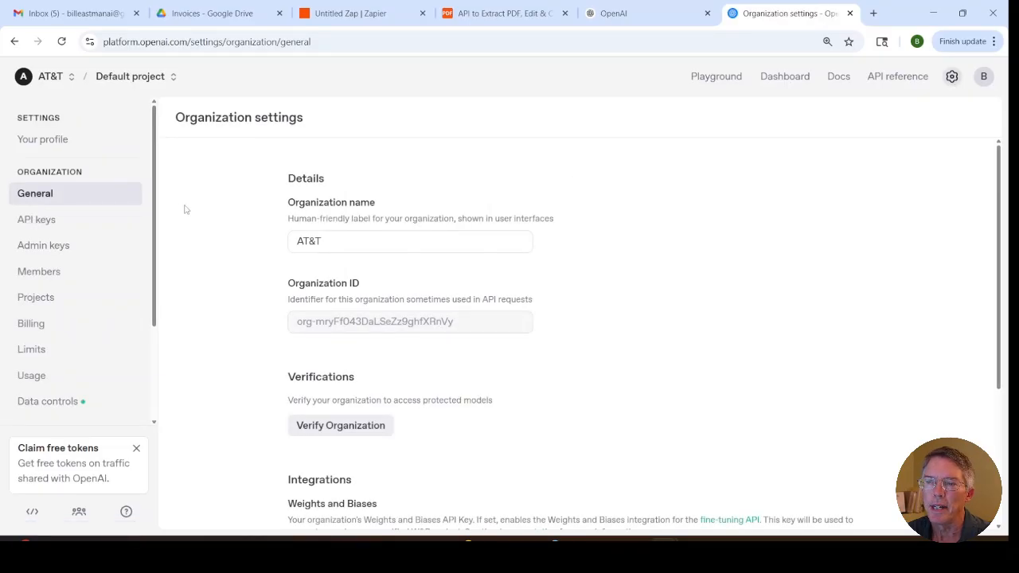
{"action": "left_click", "coordinate": [42, 228]}
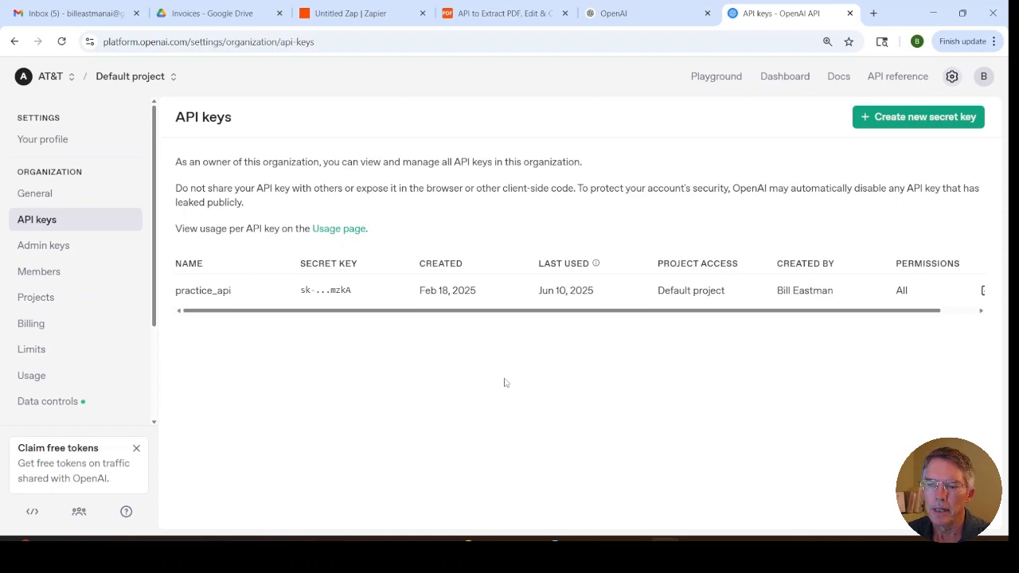
{"action": "left_click", "coordinate": [37, 328]}
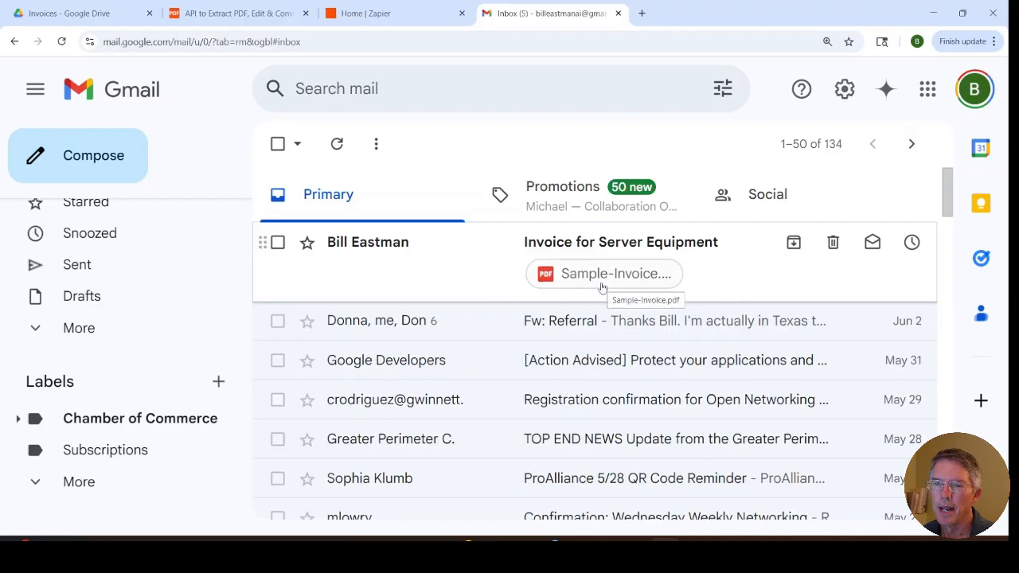
Step: Examine the Sample-Invoice.pdf document and return to the Gmail inbox
{"action": "left_click", "coordinate": [637, 556]}
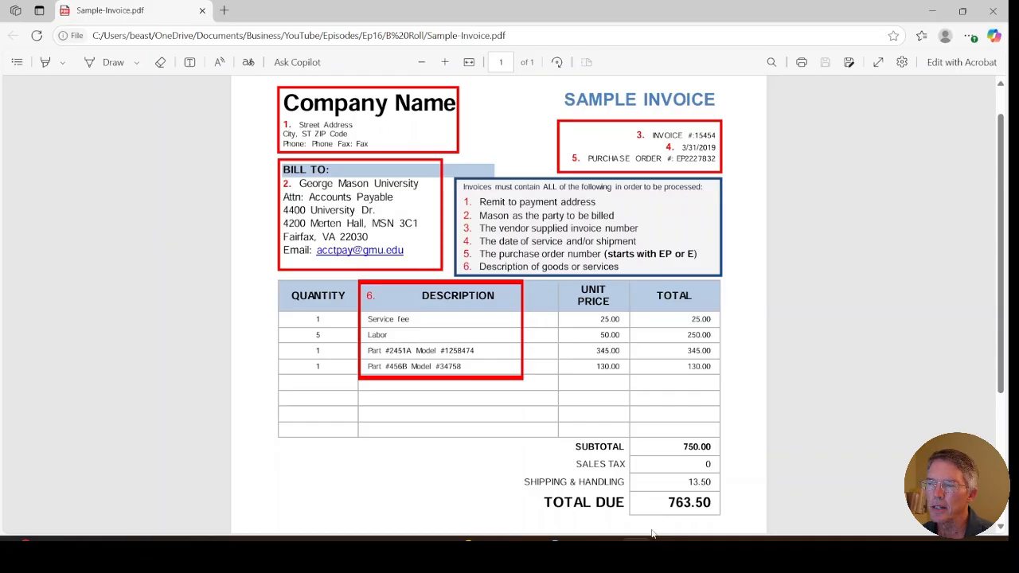
{"action": "mouse_move", "coordinate": [637, 551]}
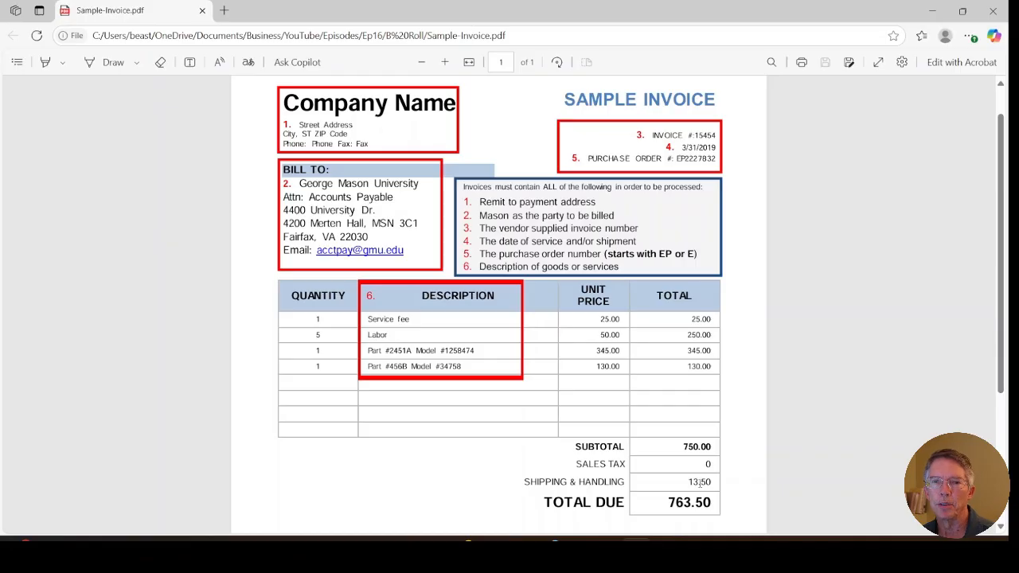
{"action": "left_click", "coordinate": [645, 543]}
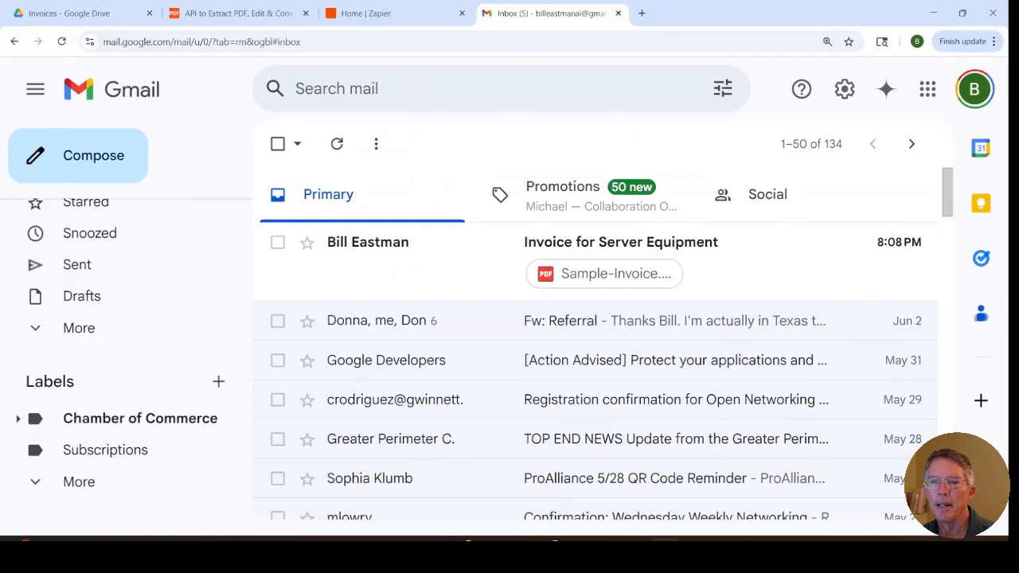
Step: Switch to Zapier, create a new Zap from scratch and rename it "gmial invoice > quickbooks"
{"action": "left_click", "coordinate": [404, 14]}
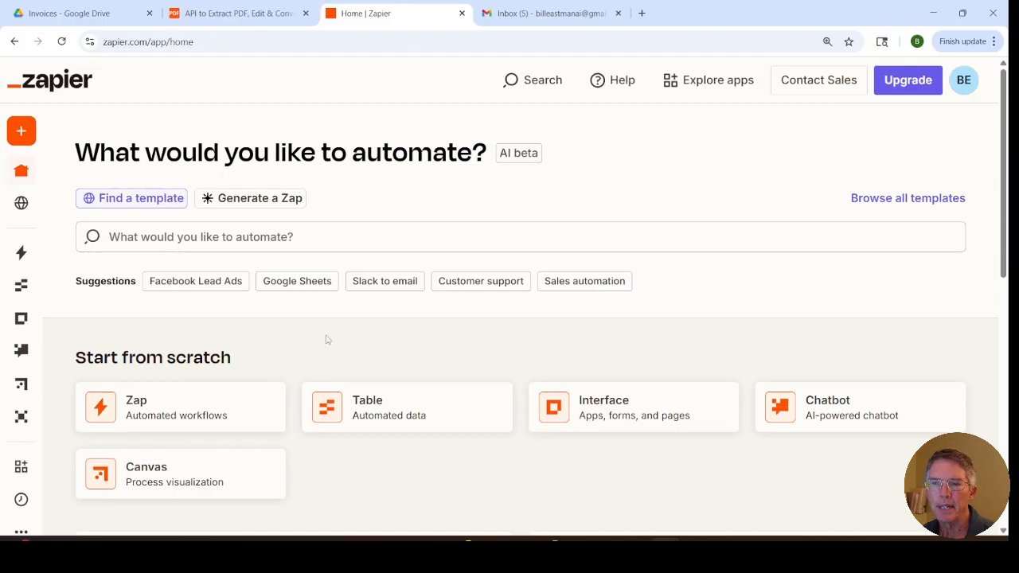
{"action": "left_click", "coordinate": [160, 409]}
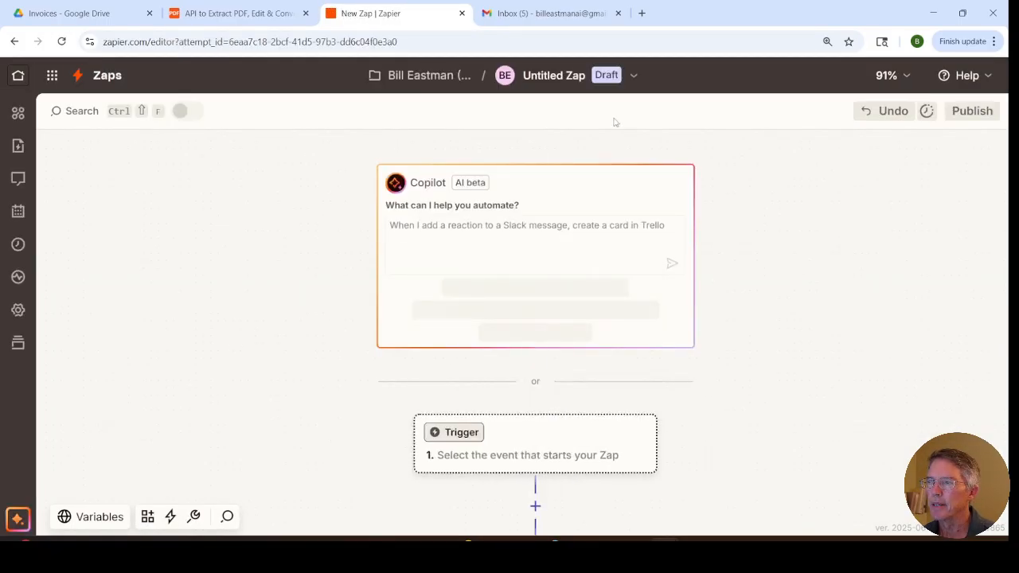
{"action": "left_click", "coordinate": [636, 81]}
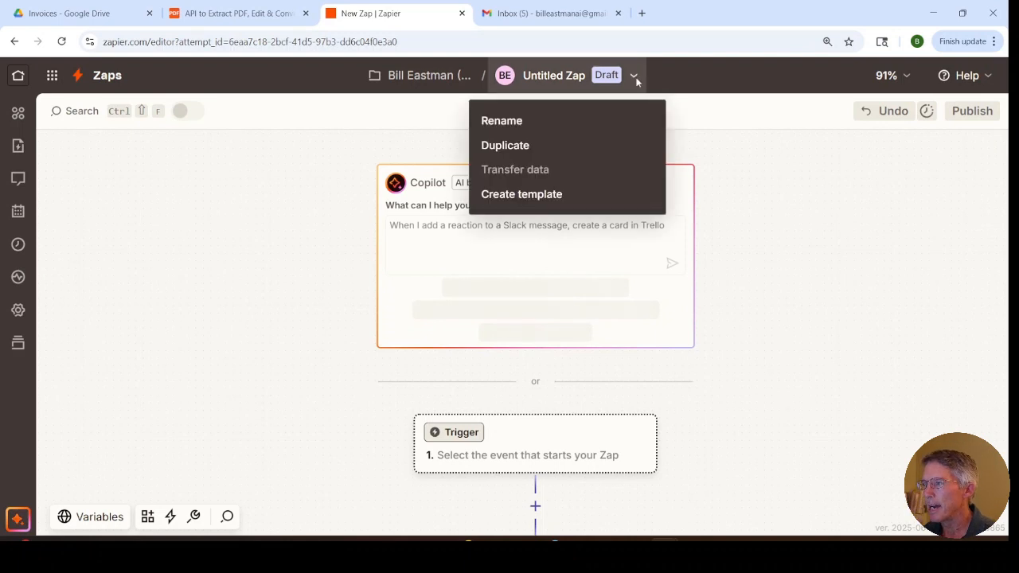
{"action": "left_click", "coordinate": [570, 125]}
{"action": "type", "text": "gmia"}
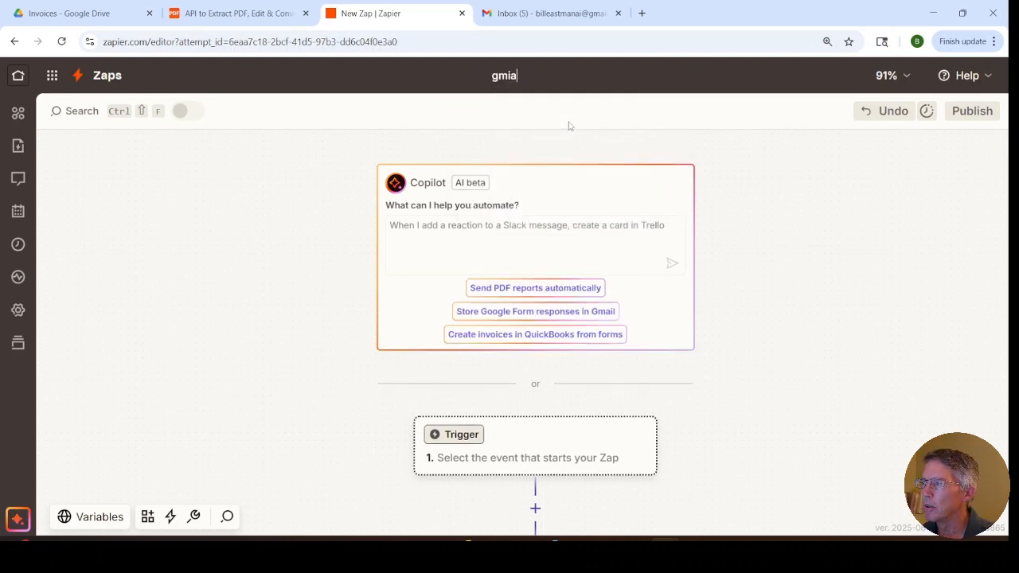
{"action": "type", "text": "l invoice"}
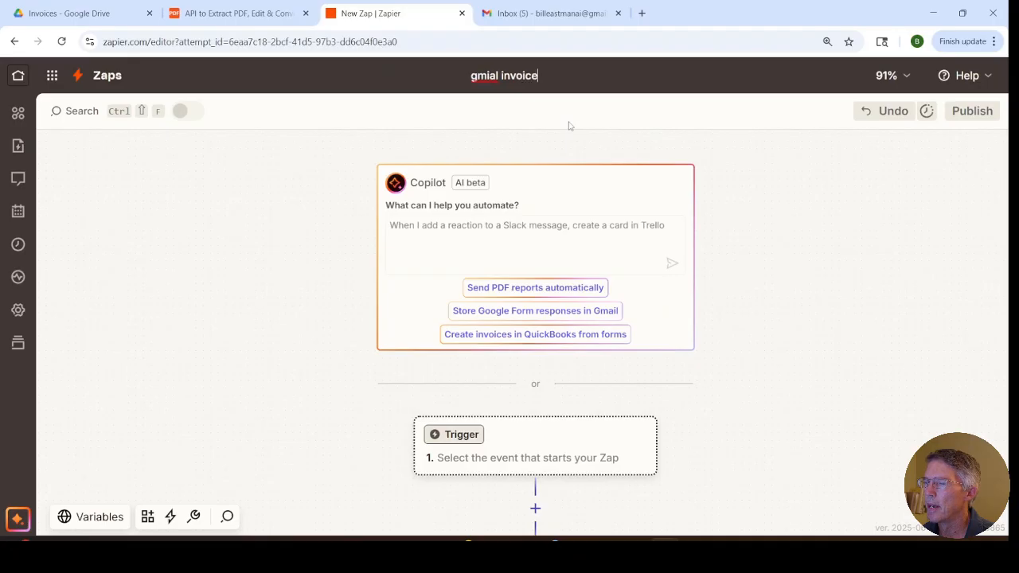
{"action": "type", "text": " > quickbooks"}
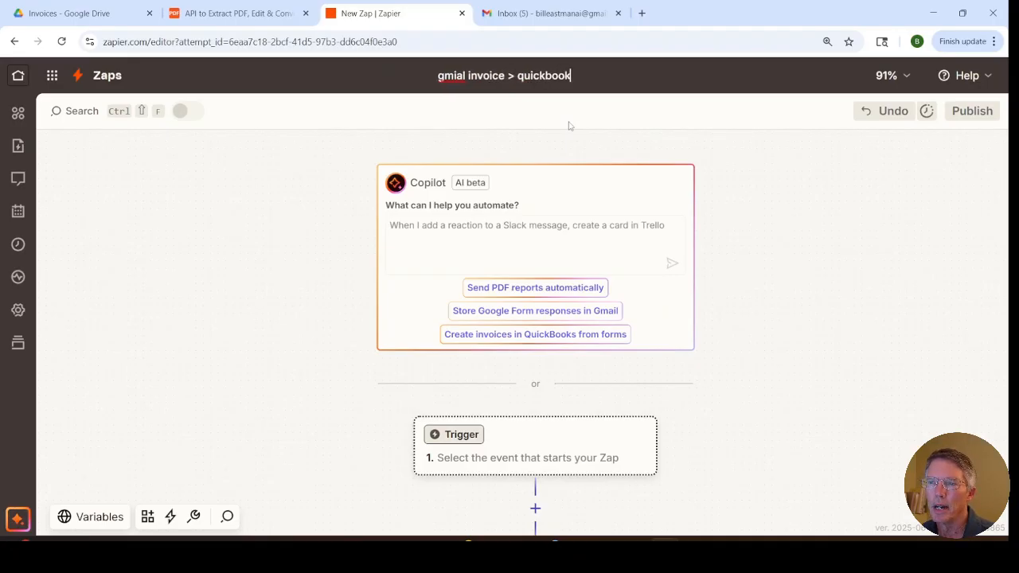
{"action": "key", "text": "Return"}
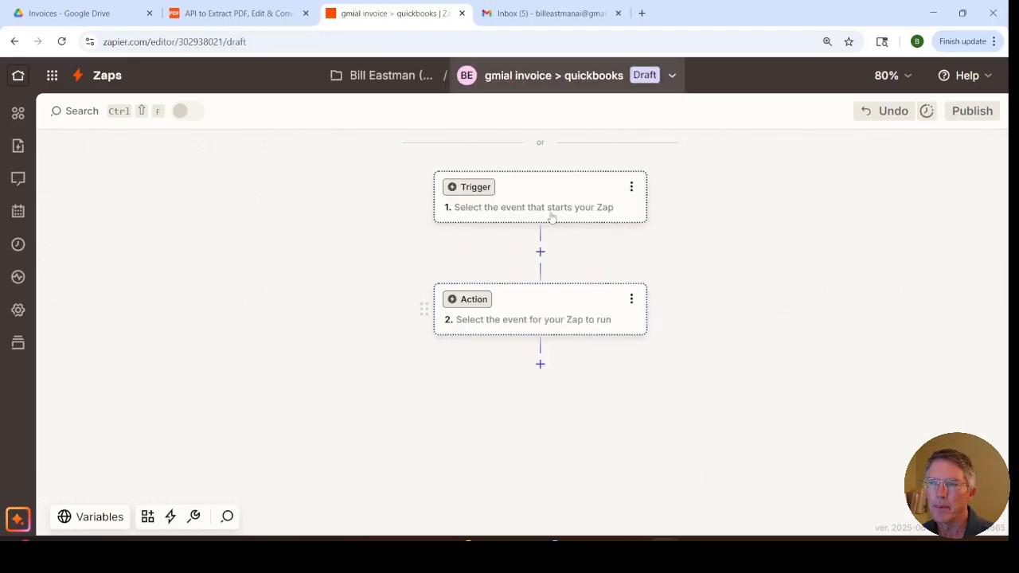
Step: Set the Zap's trigger to Gmail with the New Attachment event and proceed to its configuration
{"action": "left_click", "coordinate": [551, 210]}
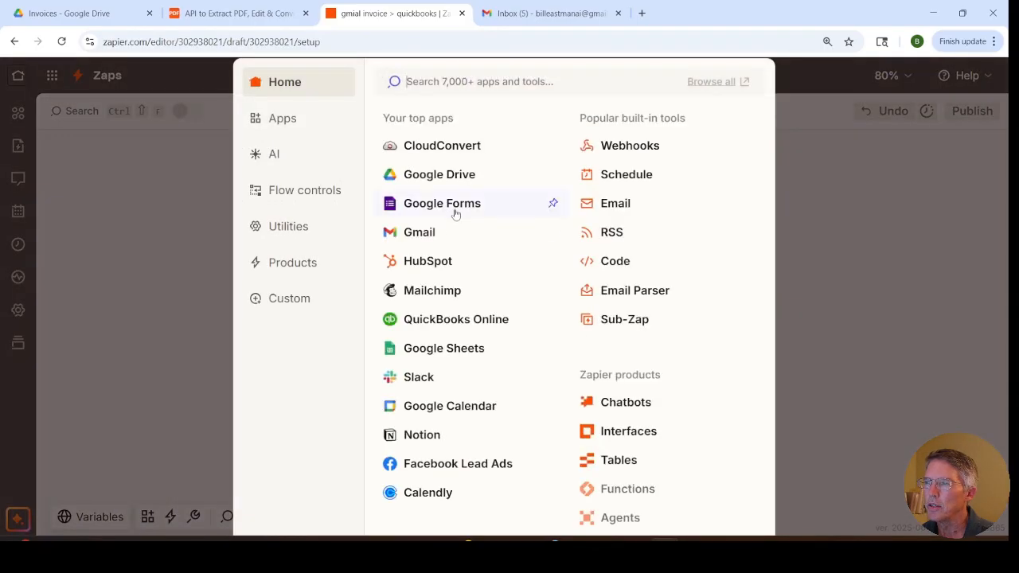
{"action": "left_click", "coordinate": [425, 230]}
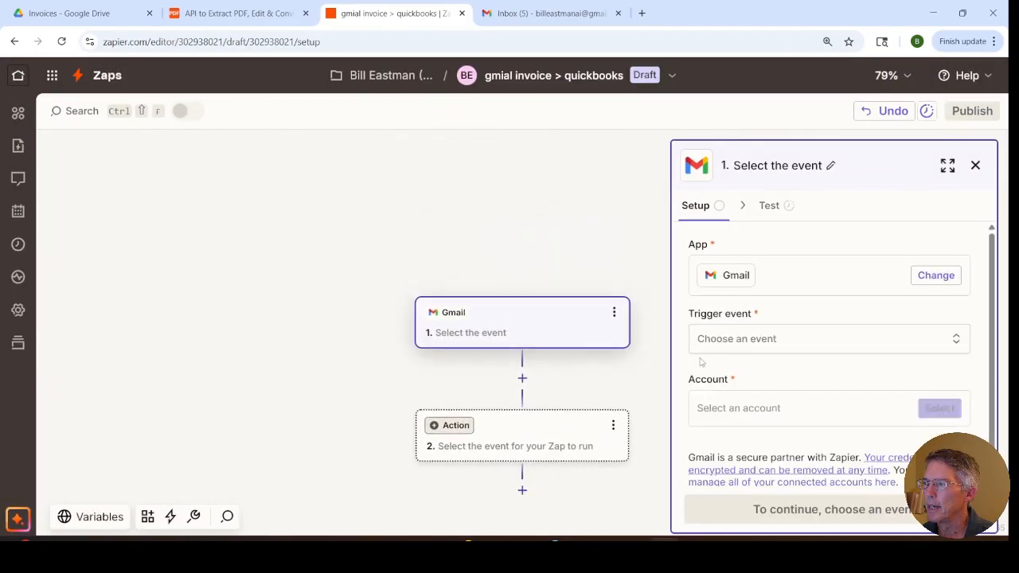
{"action": "left_click", "coordinate": [726, 345]}
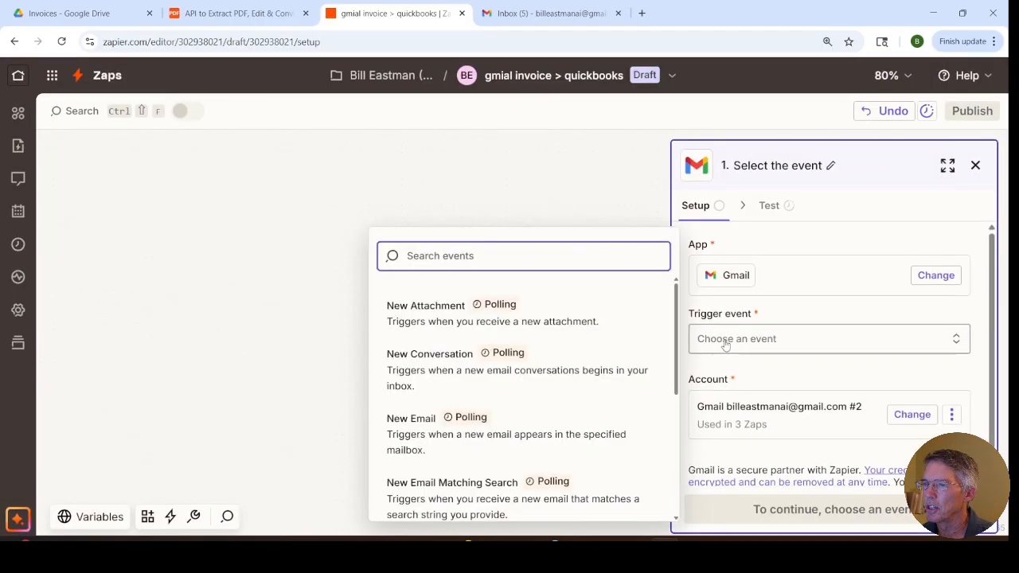
{"action": "left_click", "coordinate": [435, 320]}
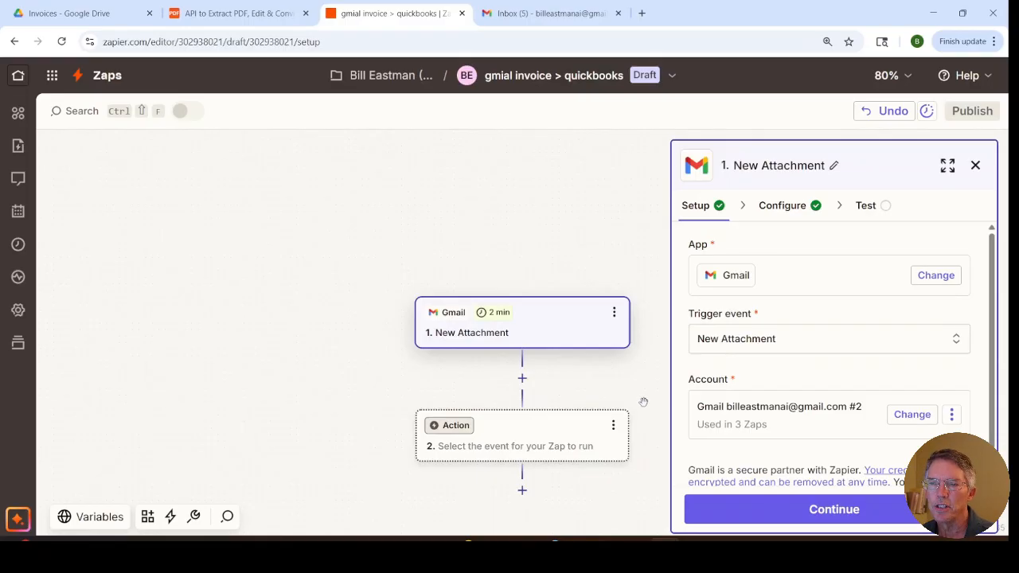
{"action": "left_click", "coordinate": [741, 516]}
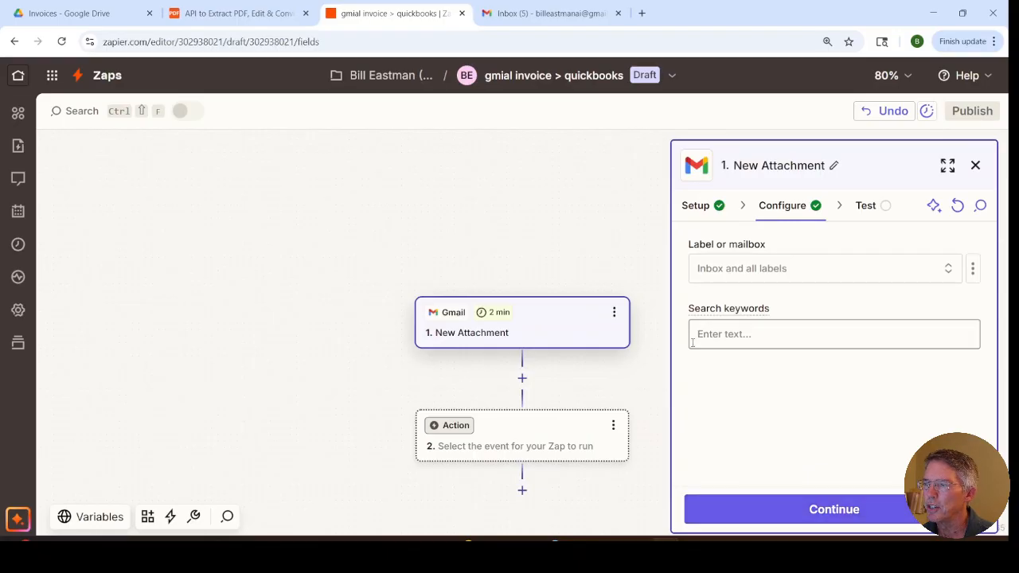
Step: Configure the Gmail trigger for the INBOX mailbox with the search keyword "invoice", and test it using the Attachment A record
{"action": "left_click", "coordinate": [756, 274]}
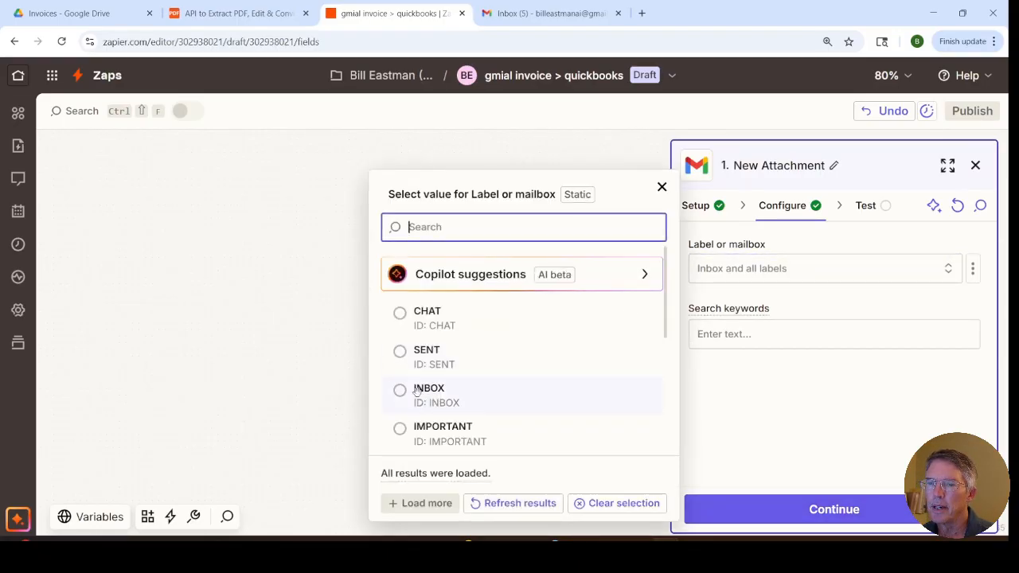
{"action": "left_click", "coordinate": [419, 398]}
{"action": "left_click", "coordinate": [721, 336]}
{"action": "type", "text": "inv"}
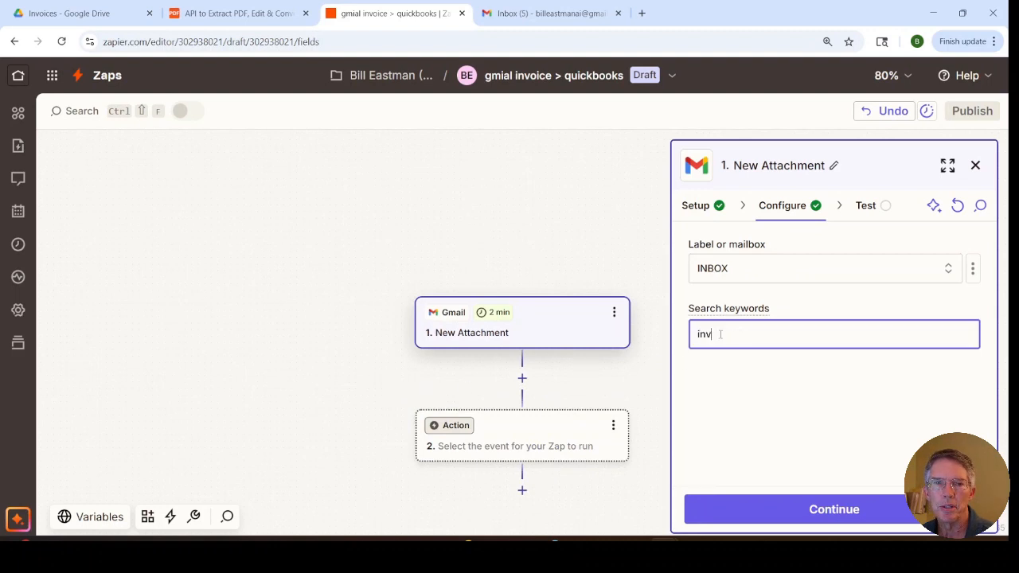
{"action": "type", "text": "oice"}
{"action": "left_click", "coordinate": [779, 501]}
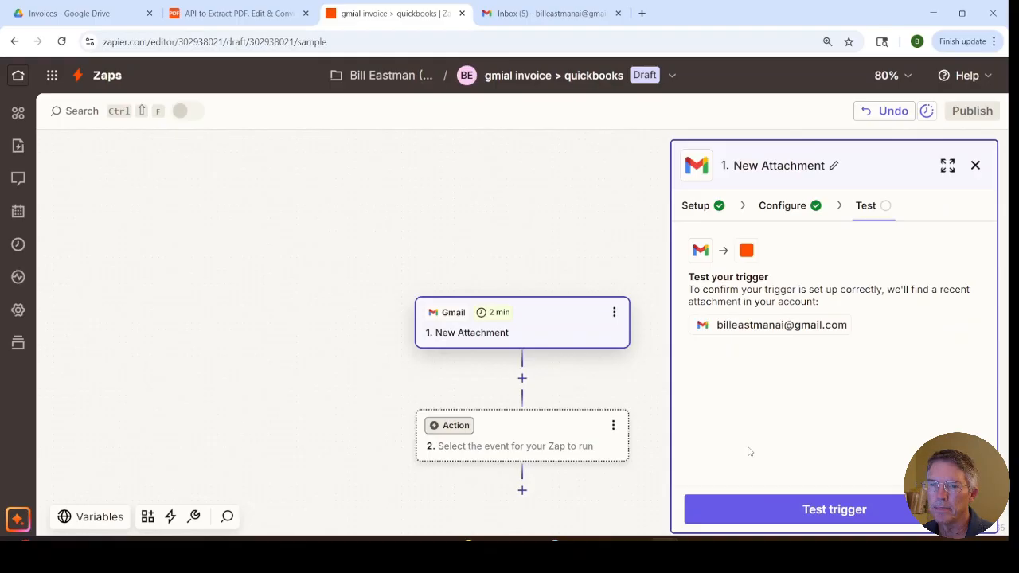
{"action": "left_click", "coordinate": [790, 511]}
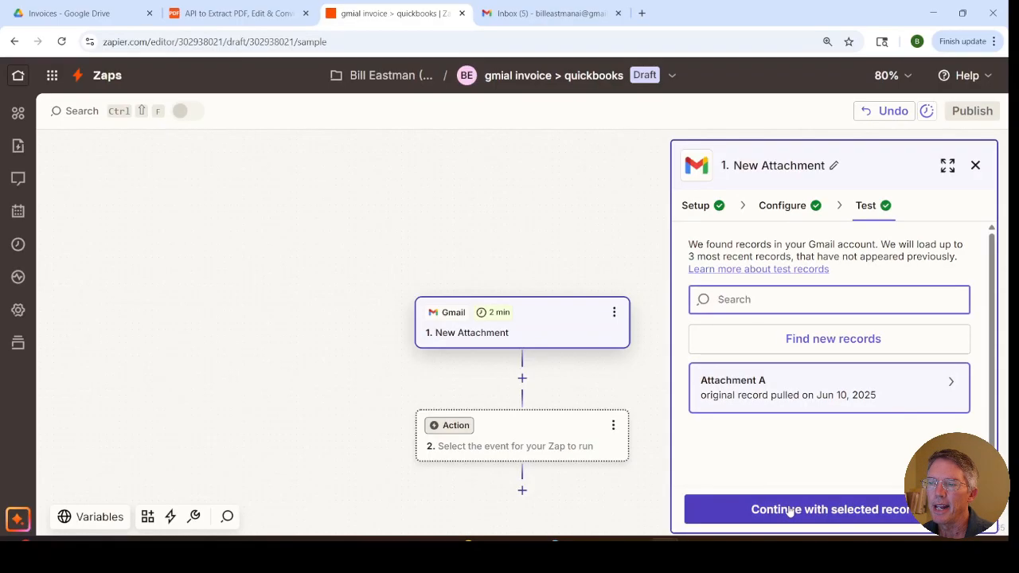
{"action": "left_click", "coordinate": [790, 509]}
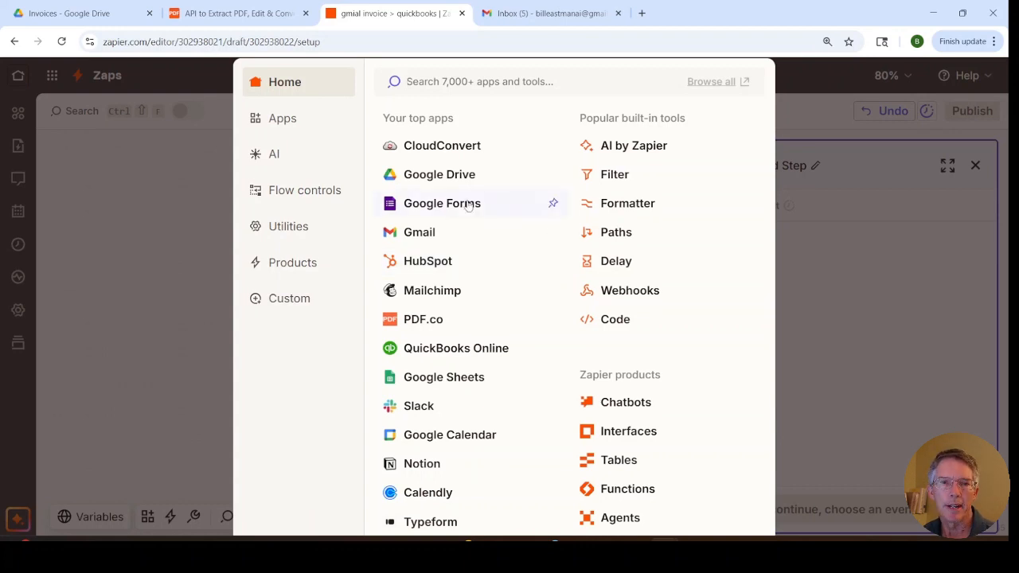
Step: Set the Zap's second step to PDF.co with the PDF to Anything Converter event and proceed to its configuration
{"action": "left_click", "coordinate": [254, 22]}
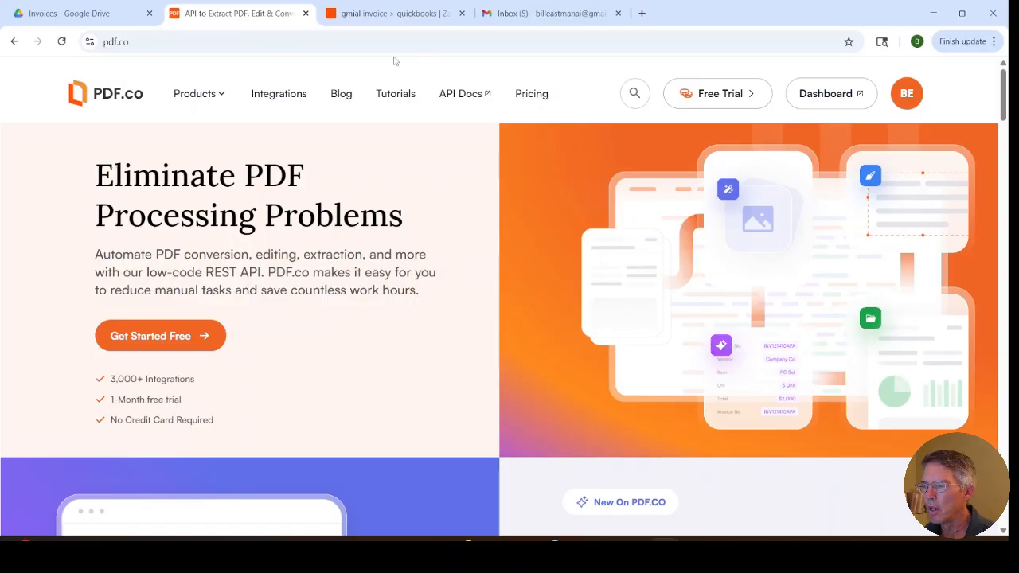
{"action": "left_click", "coordinate": [381, 15]}
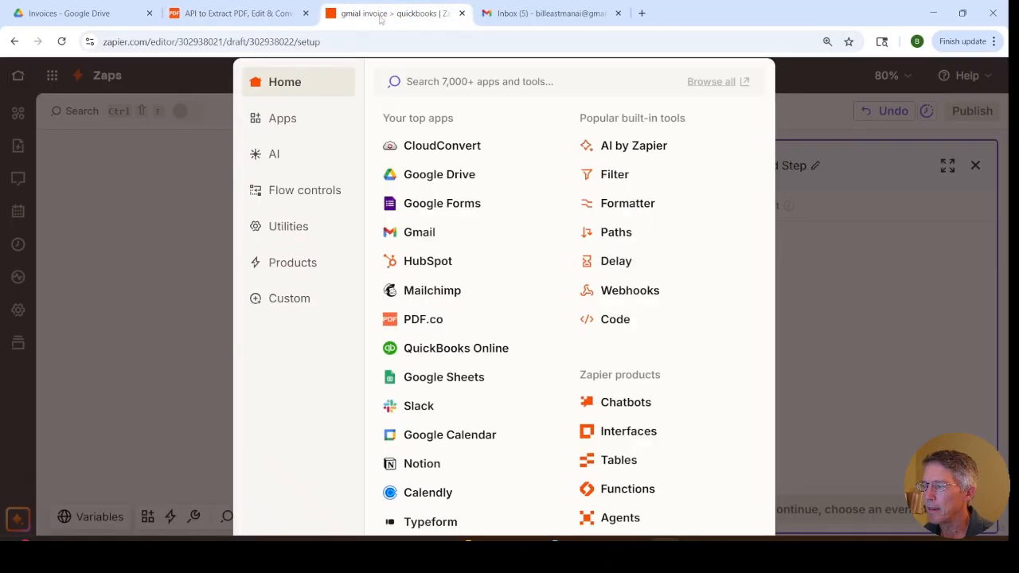
{"action": "left_click", "coordinate": [415, 321]}
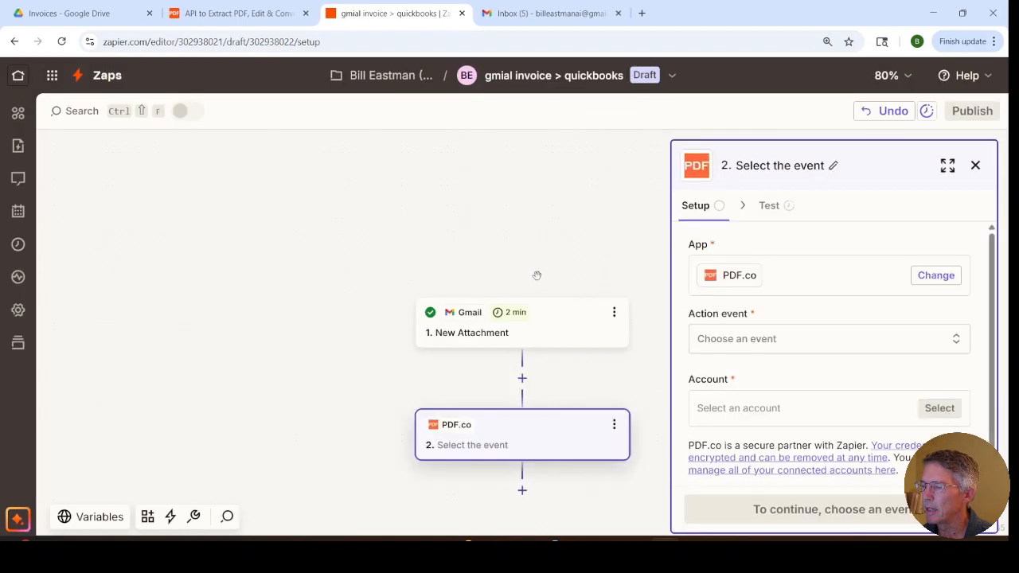
{"action": "left_click", "coordinate": [719, 348]}
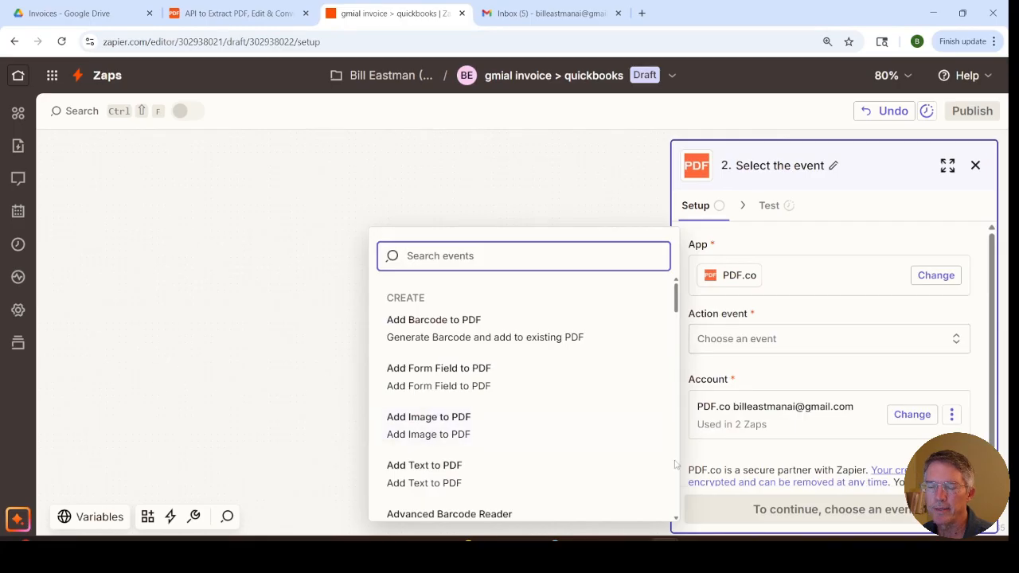
{"action": "scroll", "coordinate": [675, 464], "scroll_direction": "down", "scroll_amount": 12}
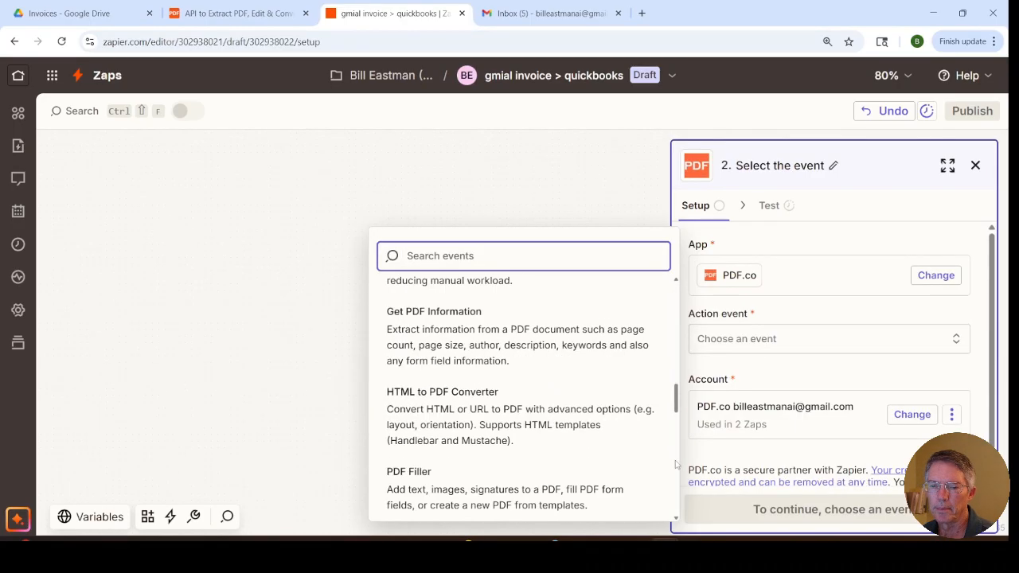
{"action": "scroll", "coordinate": [675, 464], "scroll_direction": "down", "scroll_amount": 3}
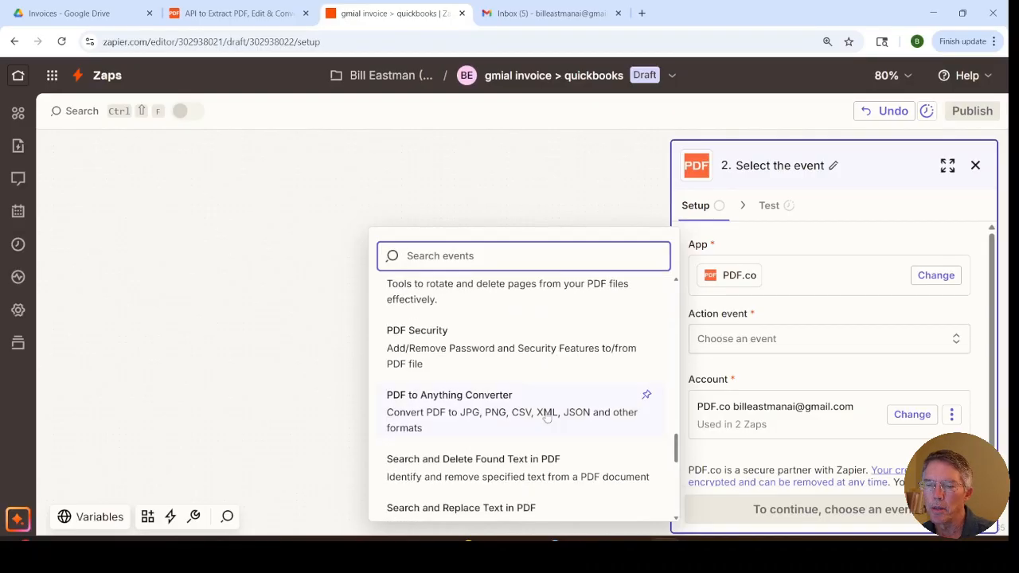
{"action": "left_click", "coordinate": [511, 408]}
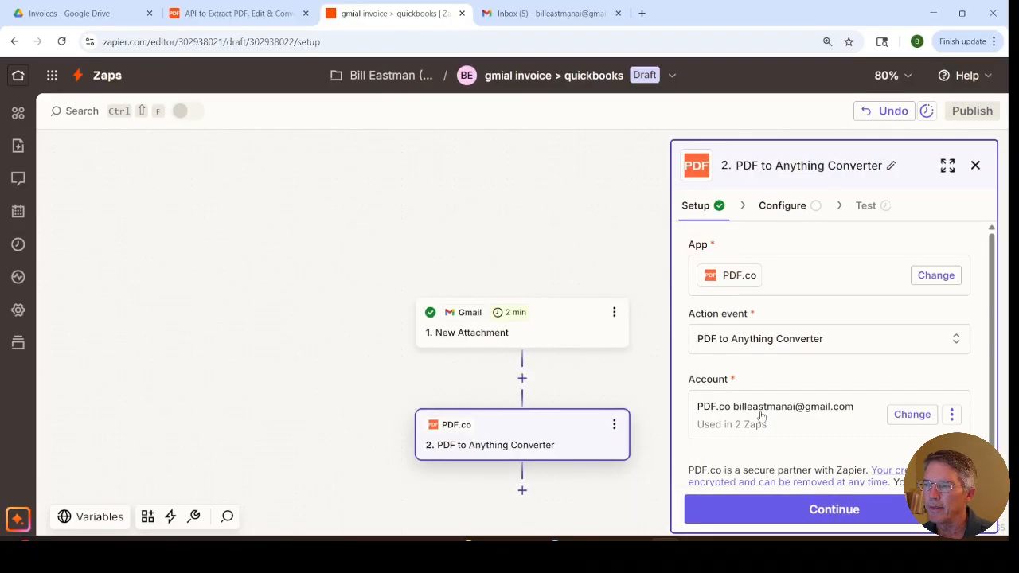
{"action": "left_click", "coordinate": [783, 510]}
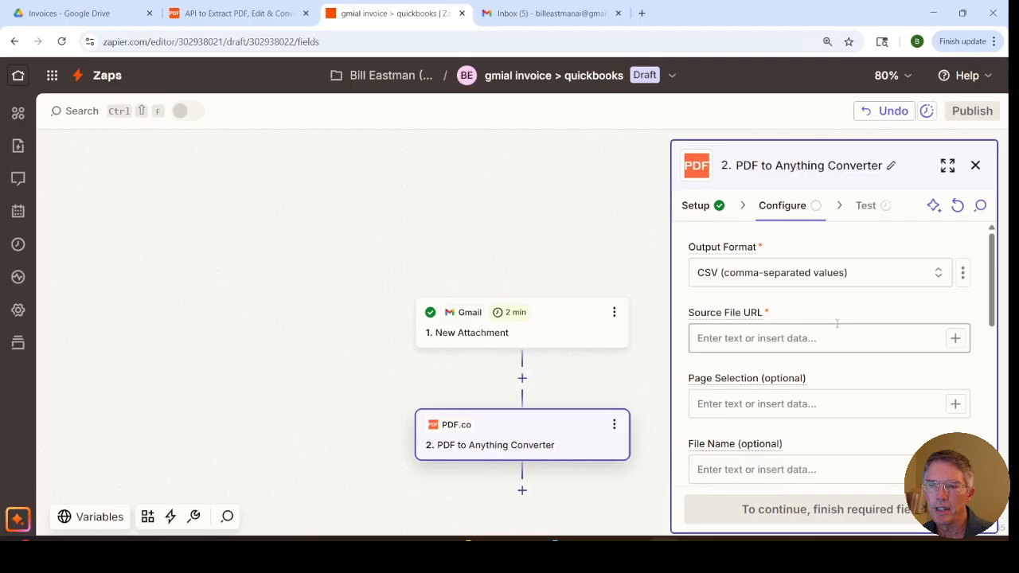
Step: Set the PDF.co converter's output format to "Plain Text with layout, supports scanned PDFs"
{"action": "left_click", "coordinate": [739, 279]}
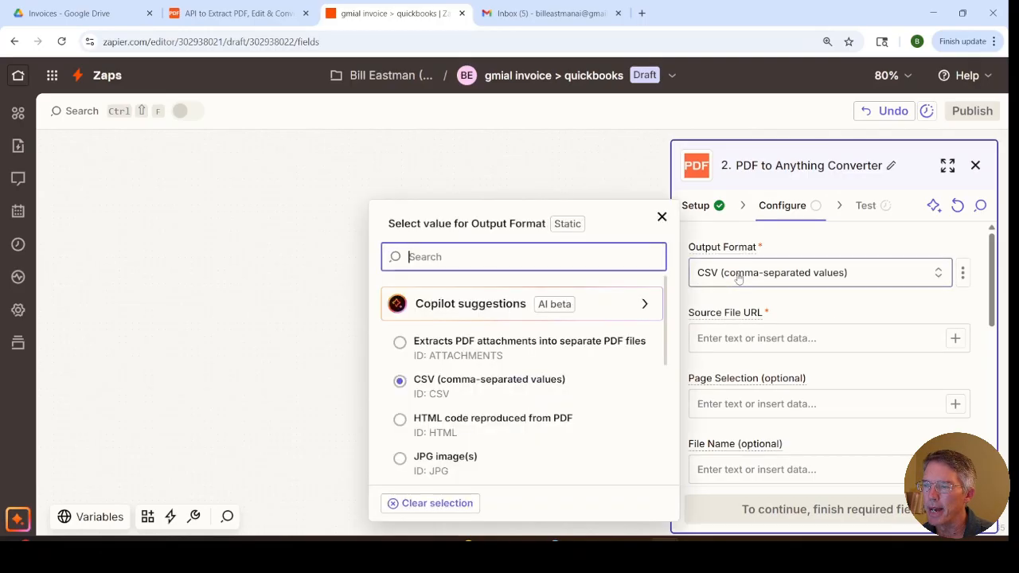
{"action": "scroll", "coordinate": [601, 420], "scroll_direction": "down", "scroll_amount": 10}
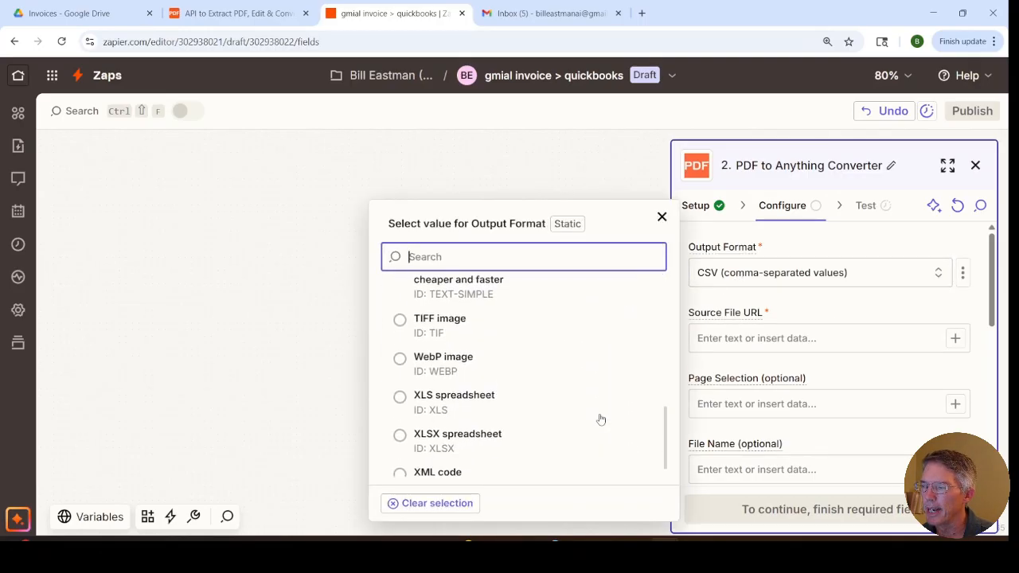
{"action": "scroll", "coordinate": [601, 420], "scroll_direction": "up", "scroll_amount": 3}
{"action": "scroll", "coordinate": [601, 420], "scroll_direction": "up", "scroll_amount": 1}
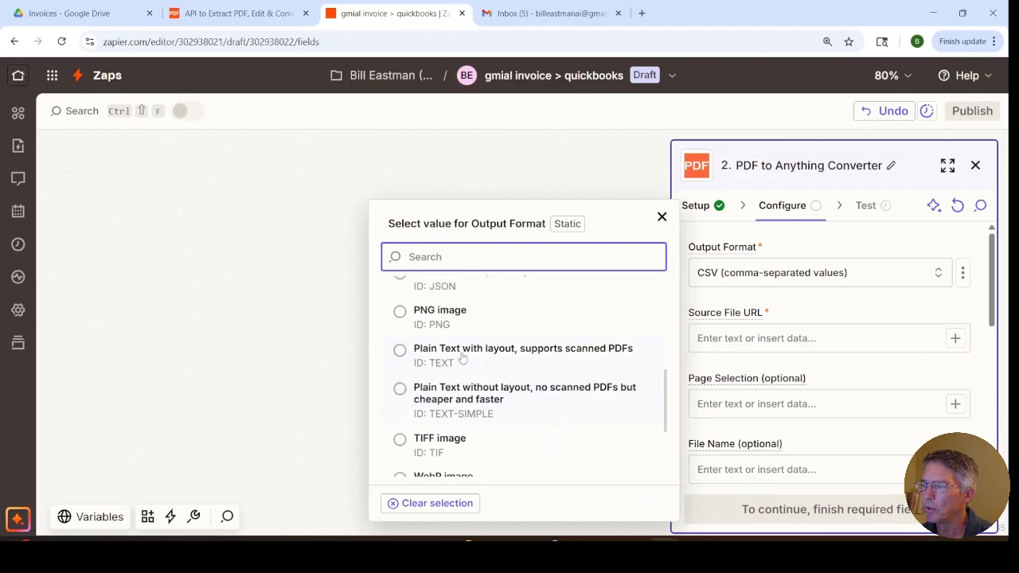
{"action": "left_click", "coordinate": [426, 356]}
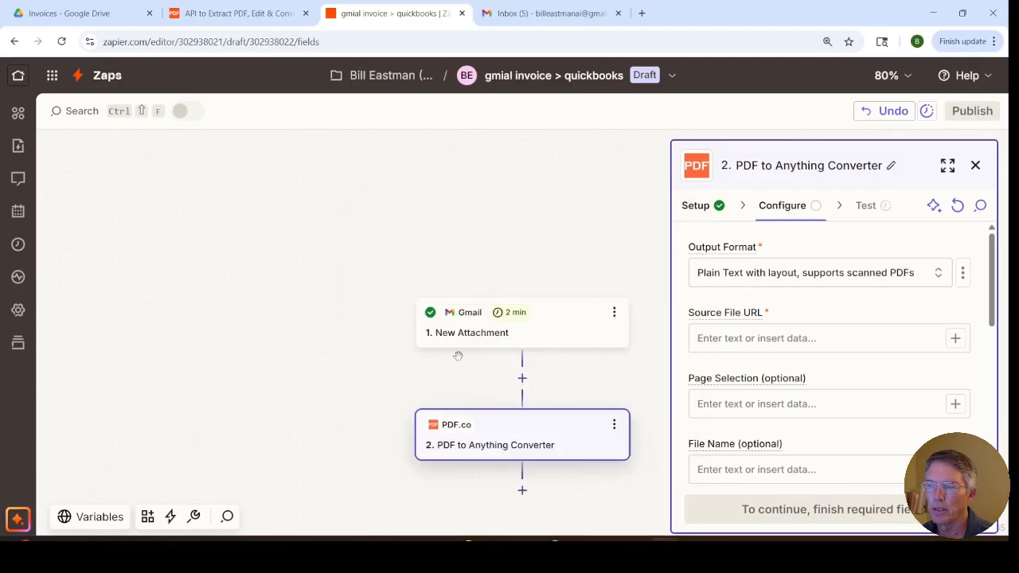
Step: Map the Gmail trigger's Attachment as the converter's Source File URL and set the Inline Output Option to True
{"action": "left_click", "coordinate": [729, 340]}
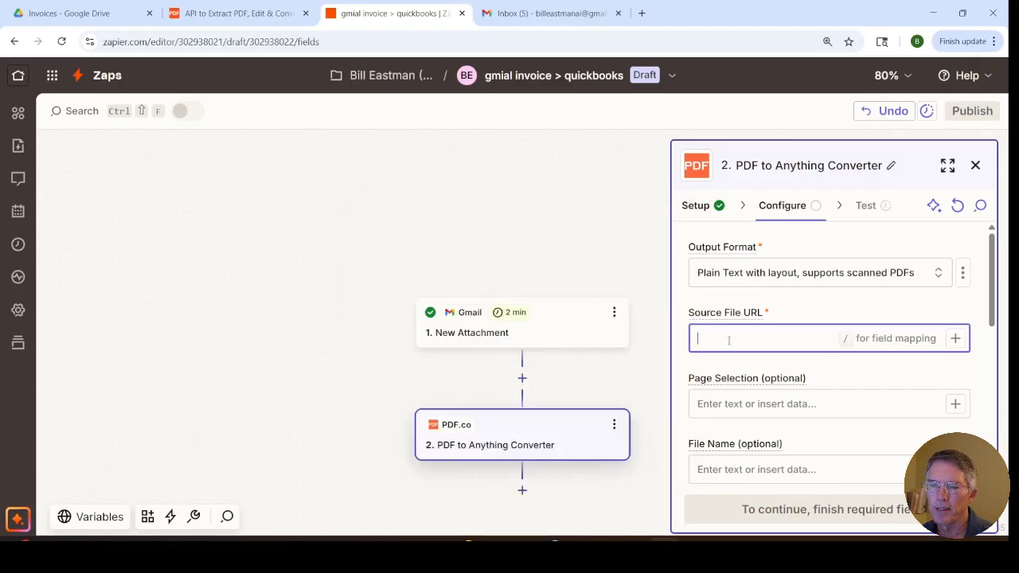
{"action": "type", "text": "/"}
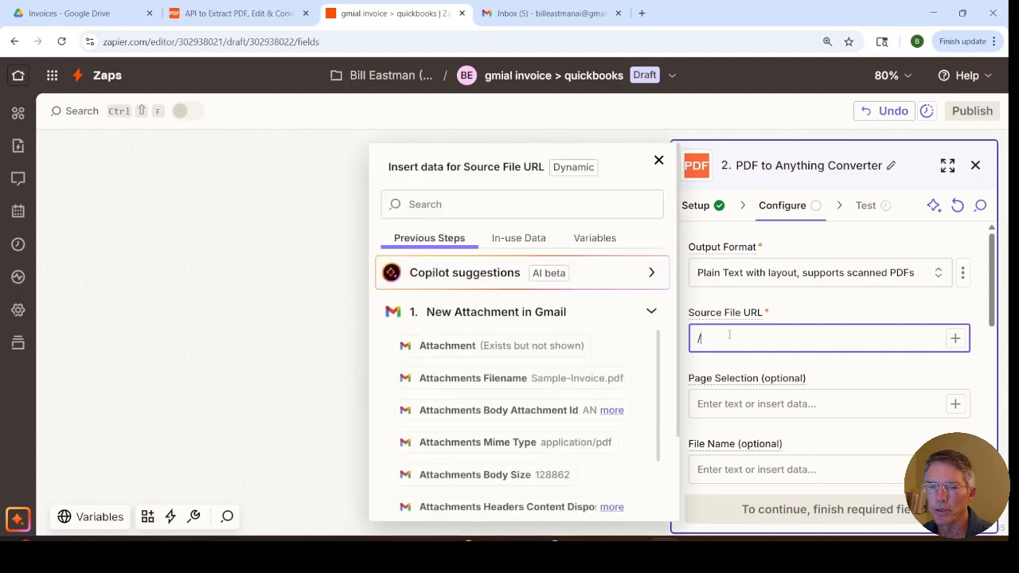
{"action": "left_click", "coordinate": [452, 347]}
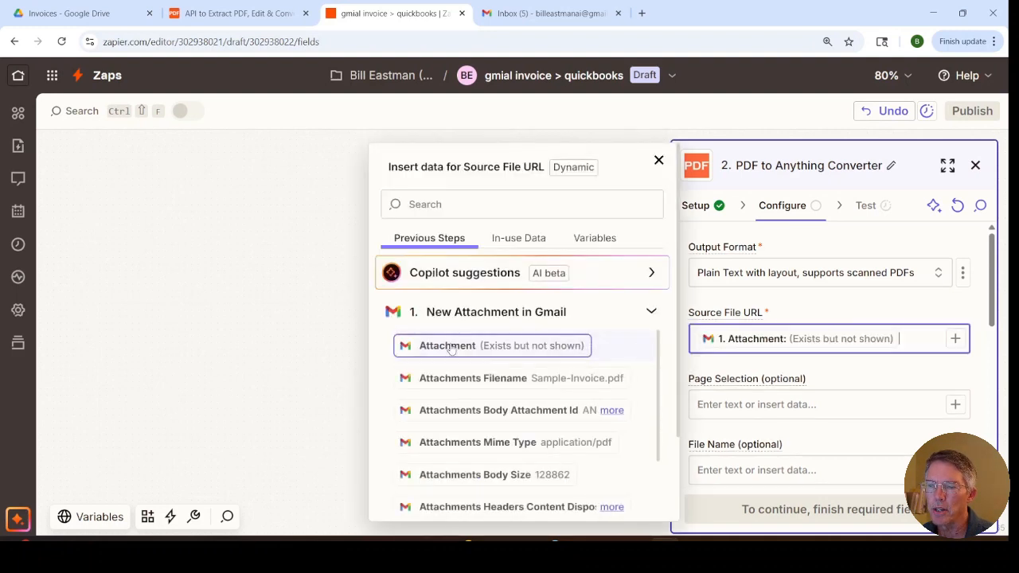
{"action": "scroll", "coordinate": [829, 411], "scroll_direction": "down", "scroll_amount": 3}
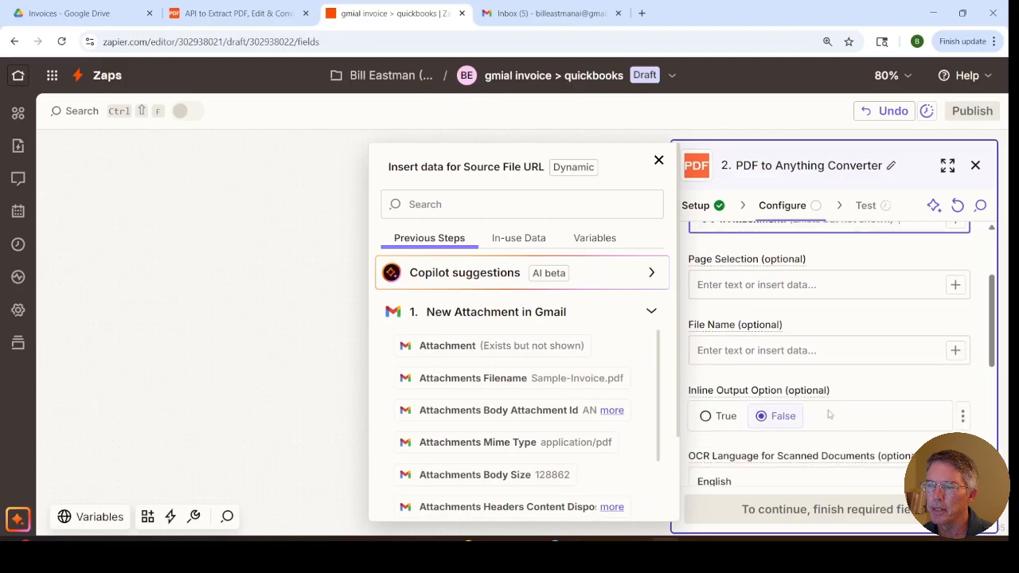
{"action": "left_click", "coordinate": [706, 417]}
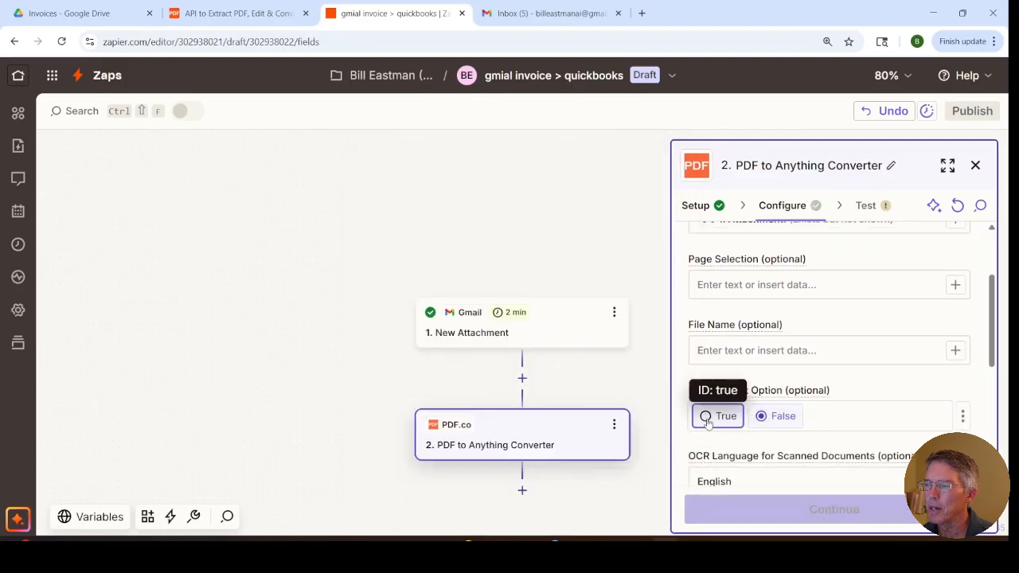
{"action": "left_click", "coordinate": [707, 416]}
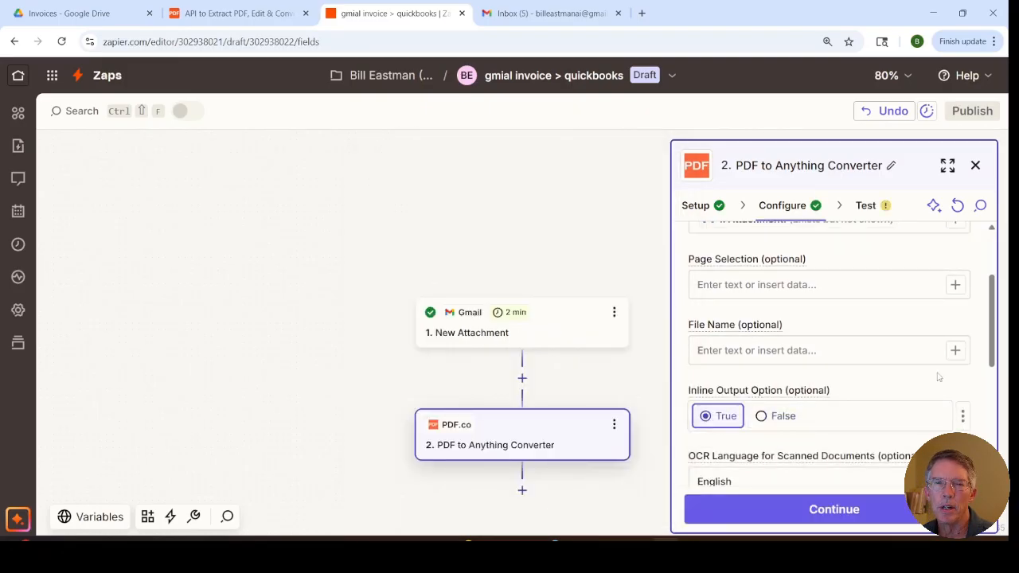
Step: Proceed to testing the PDF to Anything Converter step, run the test and close the step's settings
{"action": "scroll", "coordinate": [922, 390], "scroll_direction": "down", "scroll_amount": 1}
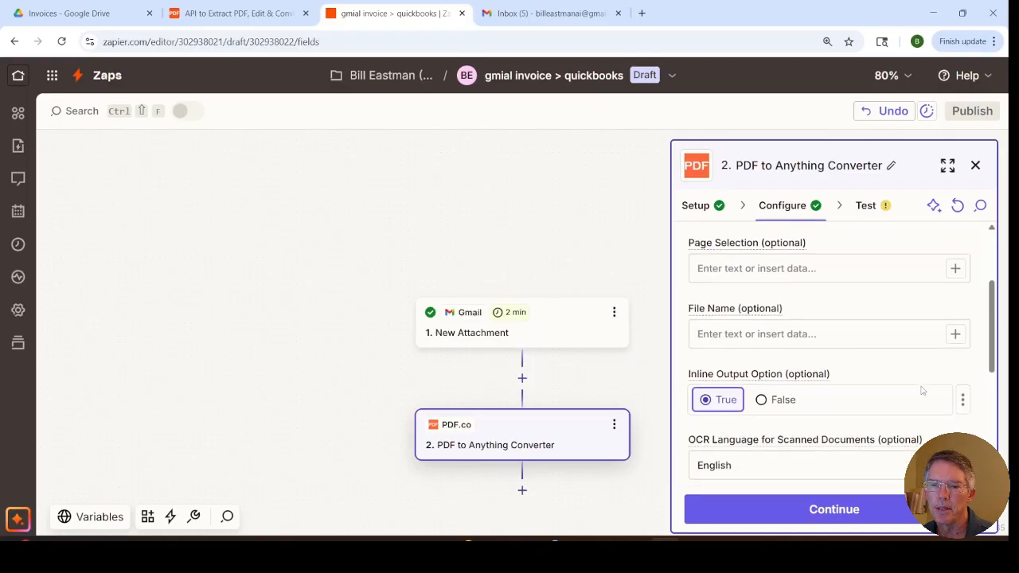
{"action": "scroll", "coordinate": [922, 390], "scroll_direction": "down", "scroll_amount": 2}
{"action": "left_click", "coordinate": [832, 509]}
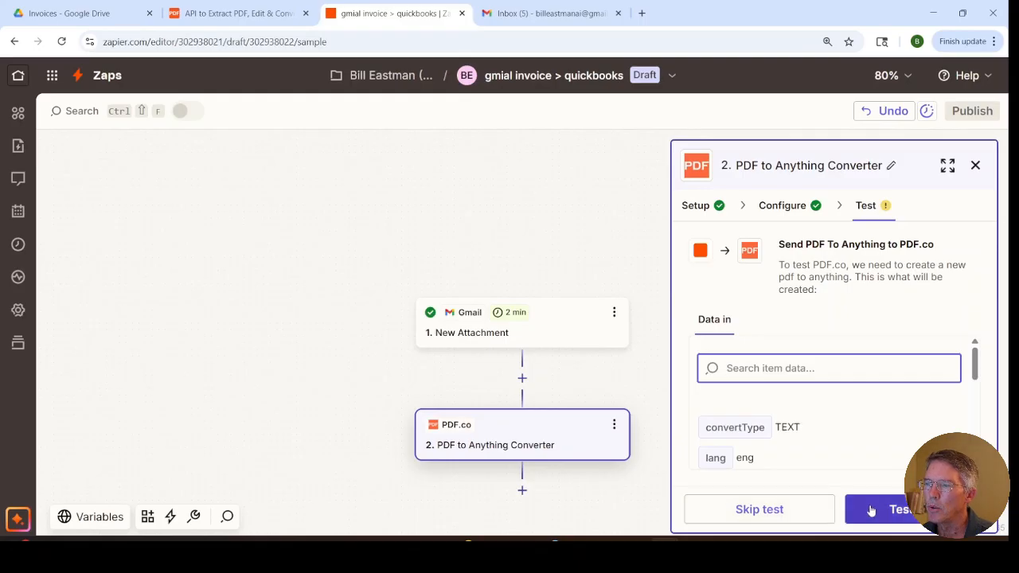
{"action": "left_click", "coordinate": [868, 510]}
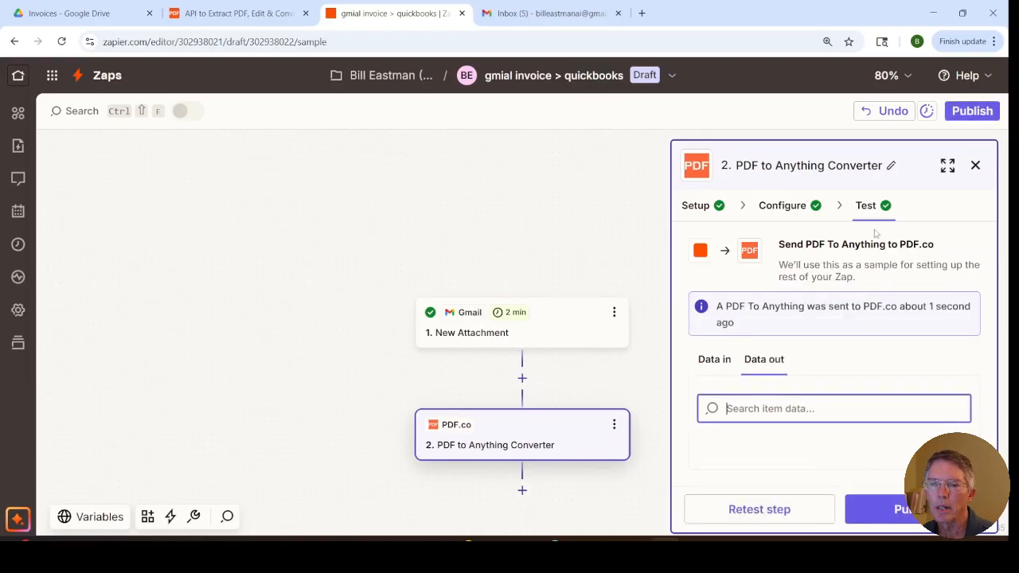
{"action": "left_click", "coordinate": [975, 164]}
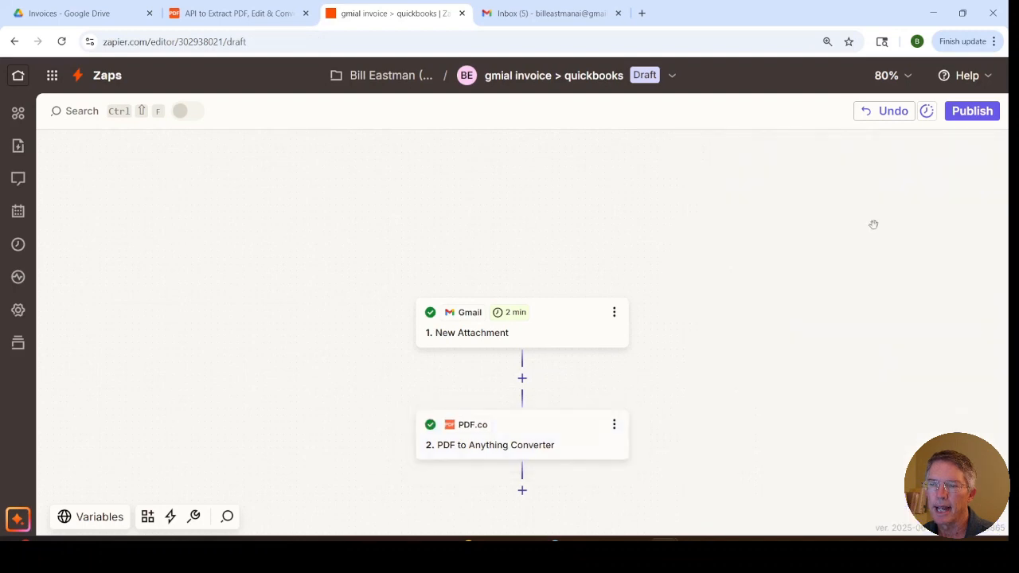
Step: Add a ChatGPT (OpenAI) action after the PDF.co step, using the recommended Extract Structured Data event
{"action": "left_click", "coordinate": [523, 493]}
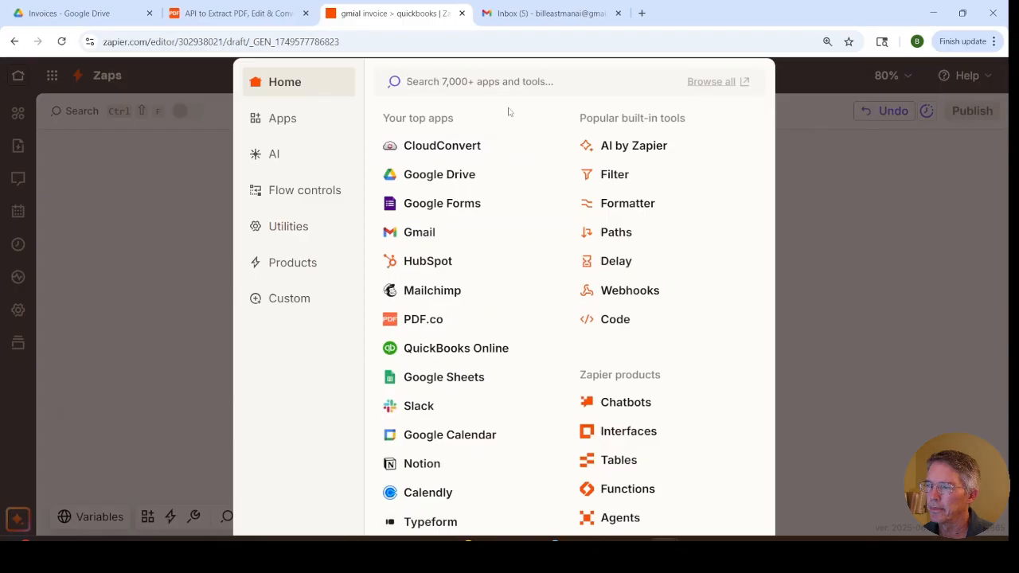
{"action": "type", "text": "chat"}
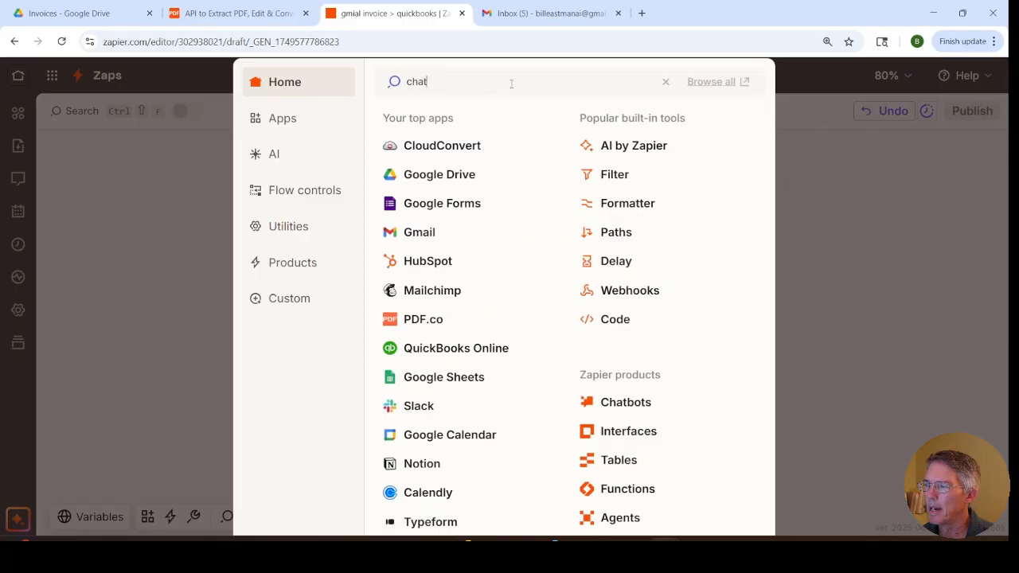
{"action": "key", "text": "Escape"}
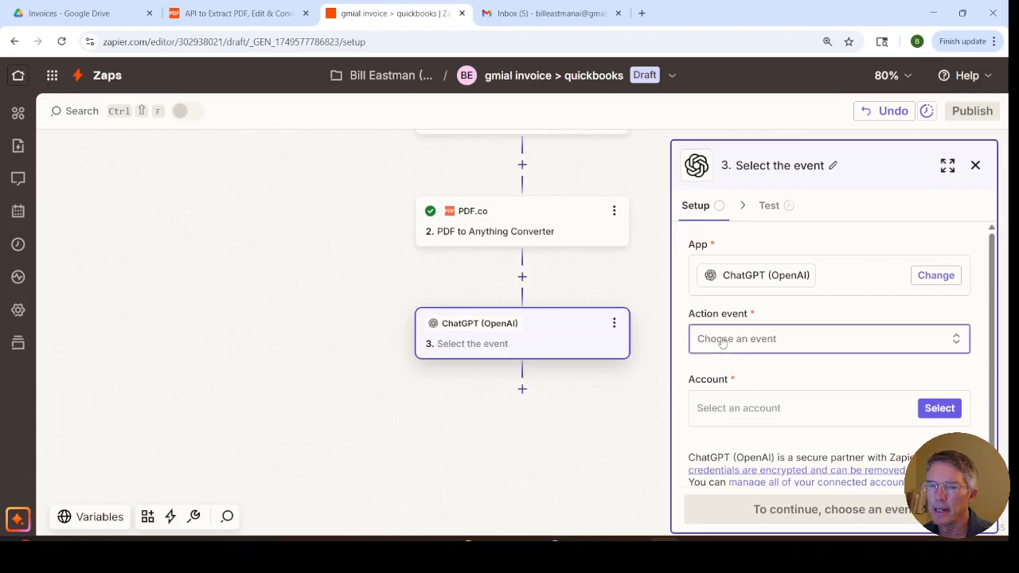
{"action": "left_click", "coordinate": [722, 341]}
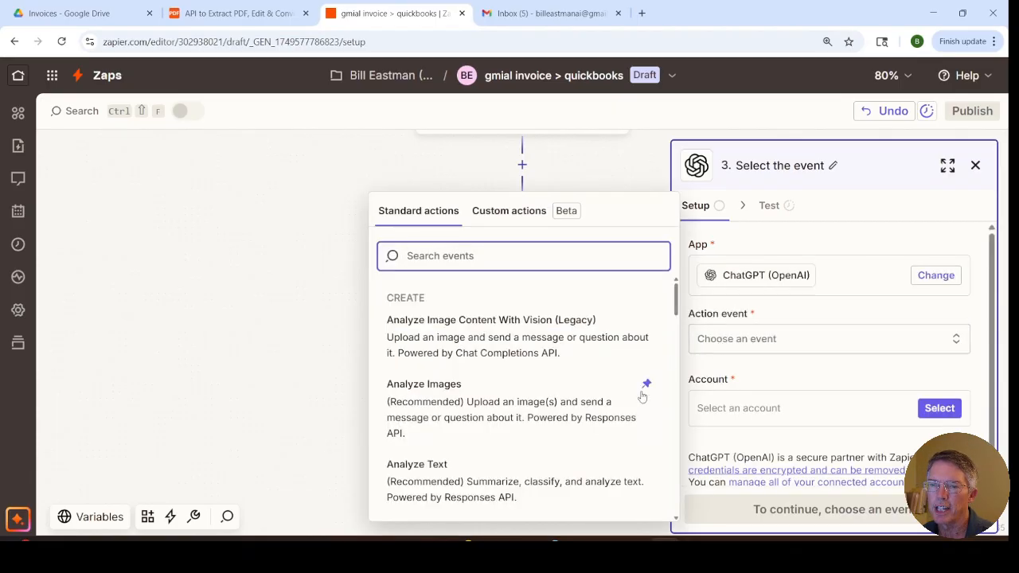
{"action": "scroll", "coordinate": [637, 403], "scroll_direction": "down", "scroll_amount": 5}
{"action": "scroll", "coordinate": [637, 404], "scroll_direction": "down", "scroll_amount": 5}
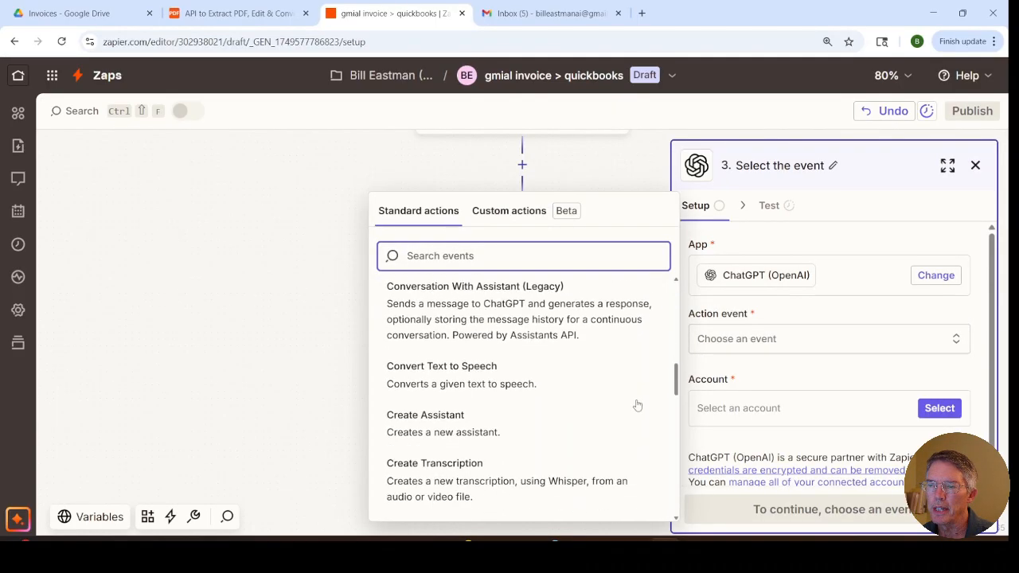
{"action": "scroll", "coordinate": [637, 405], "scroll_direction": "down", "scroll_amount": 1}
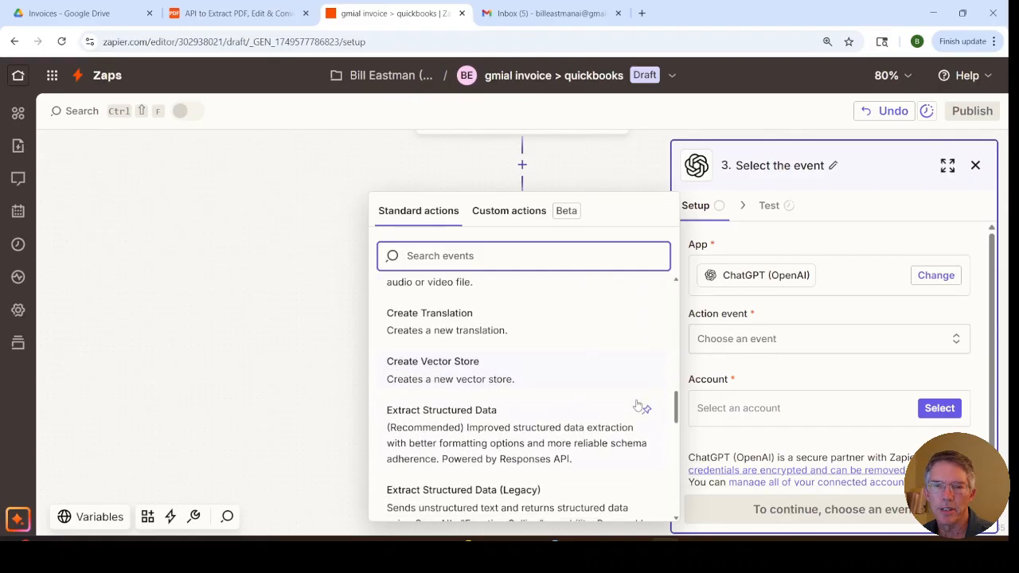
{"action": "left_click", "coordinate": [523, 444]}
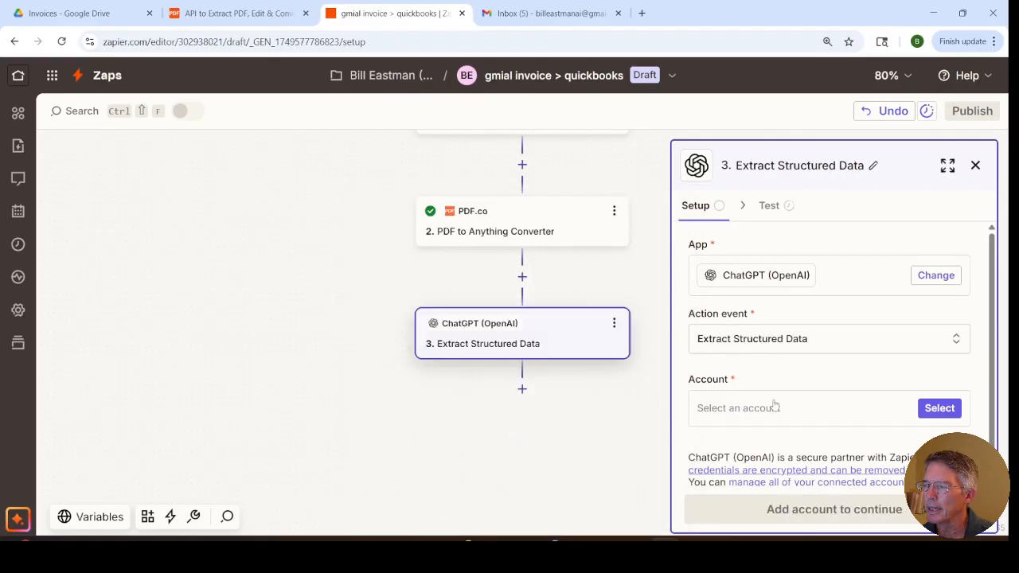
Step: Select the existing ChatGPT (OpenAI) account for the Extract Structured Data step and proceed to its configuration
{"action": "left_click", "coordinate": [930, 410]}
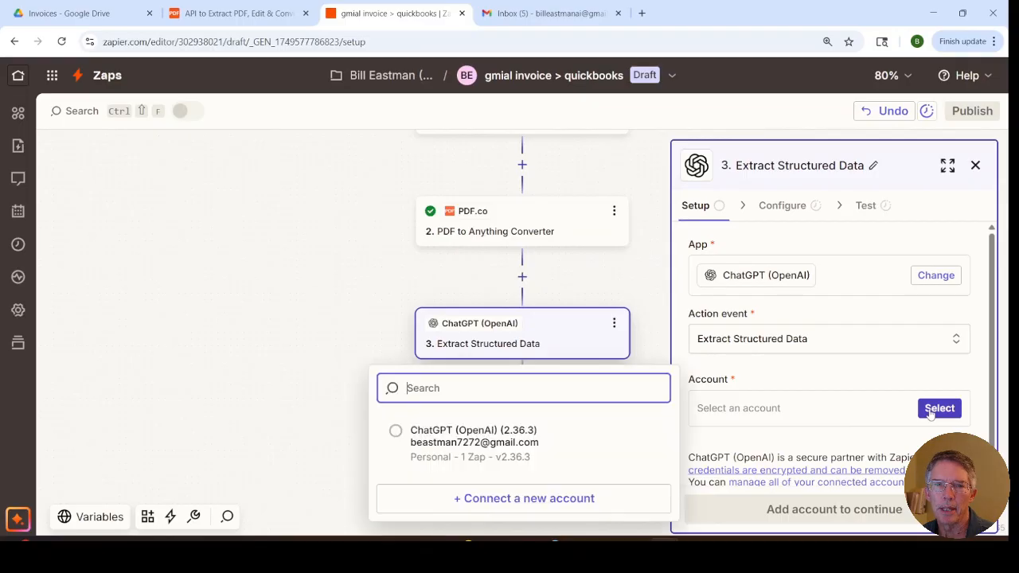
{"action": "left_click", "coordinate": [504, 439]}
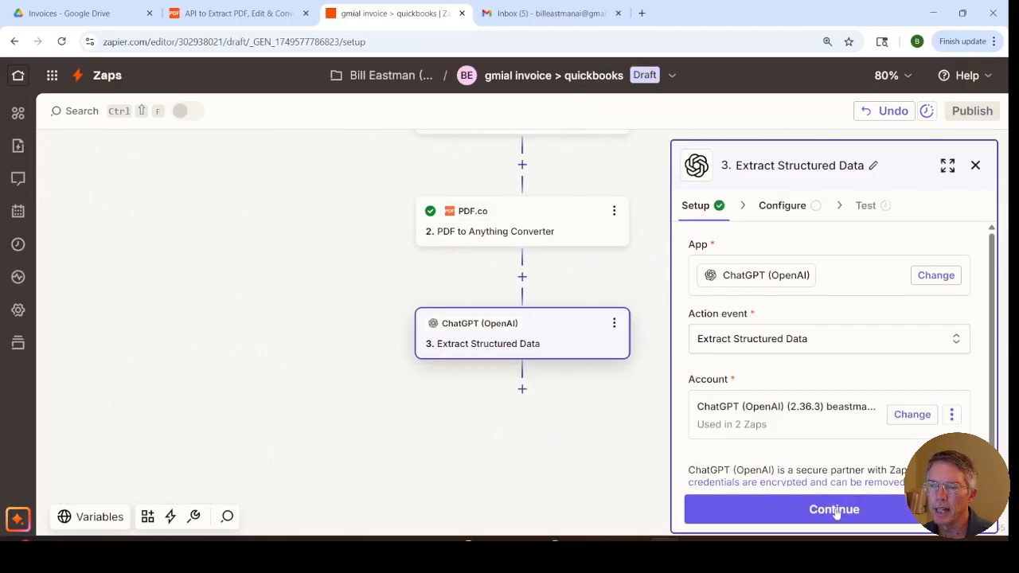
{"action": "left_click", "coordinate": [838, 508]}
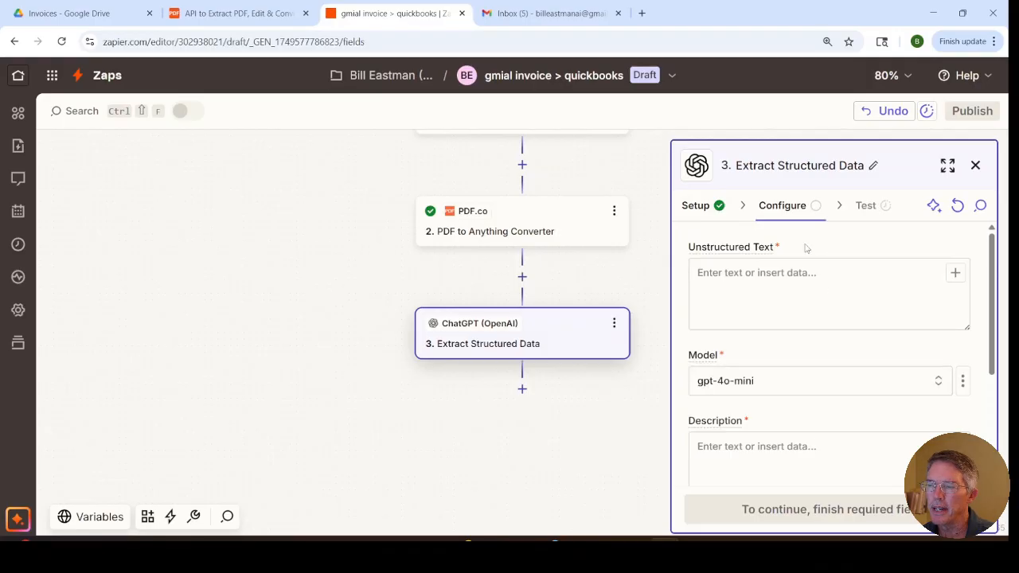
Step: Map the PDF.co step's Body into the Unstructured Text field and set the model to gpt-4o
{"action": "left_click", "coordinate": [776, 282]}
{"action": "type", "text": "/"}
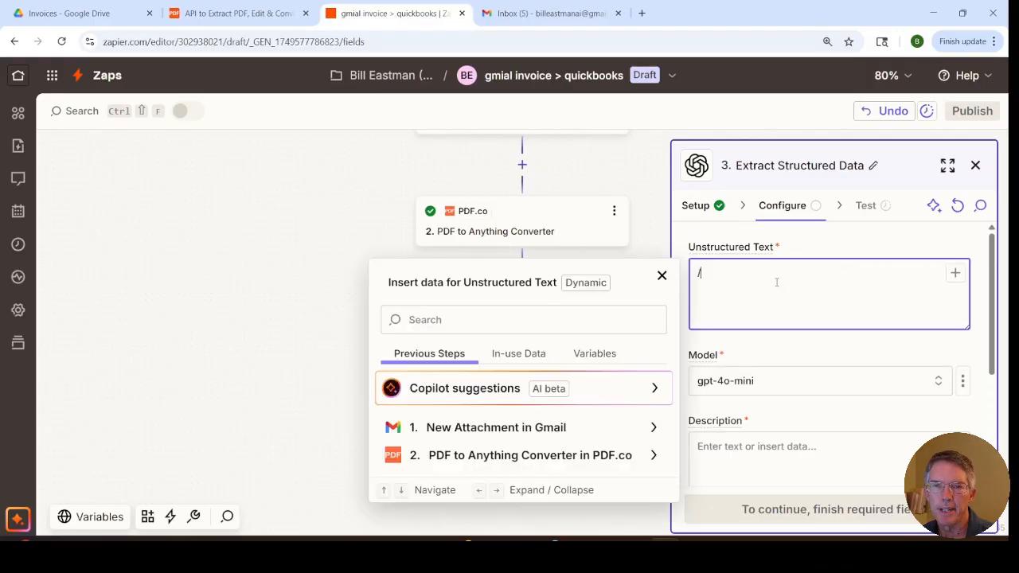
{"action": "left_click", "coordinate": [547, 454]}
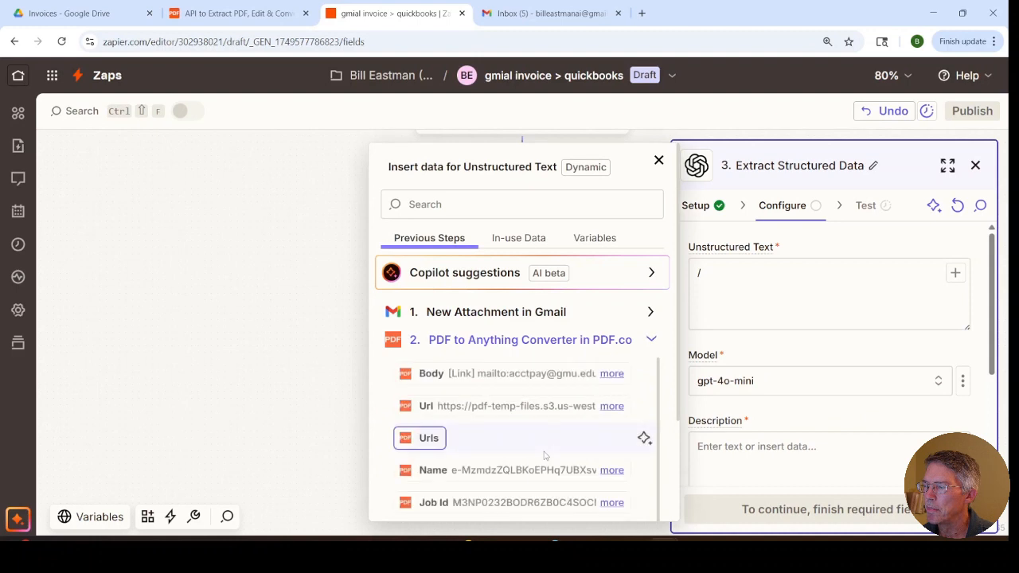
{"action": "left_click", "coordinate": [432, 374]}
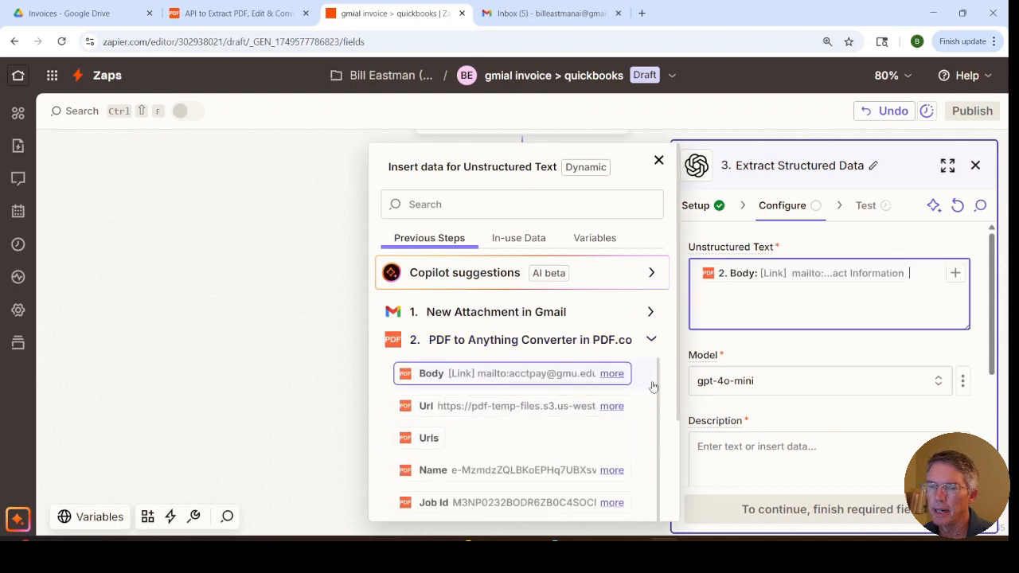
{"action": "left_click", "coordinate": [777, 352]}
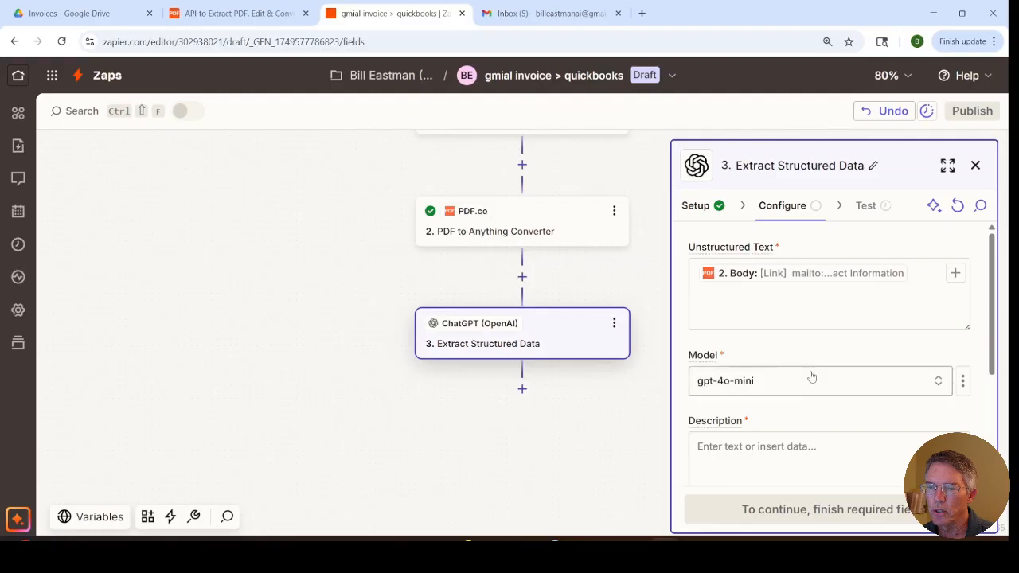
{"action": "left_click", "coordinate": [783, 389]}
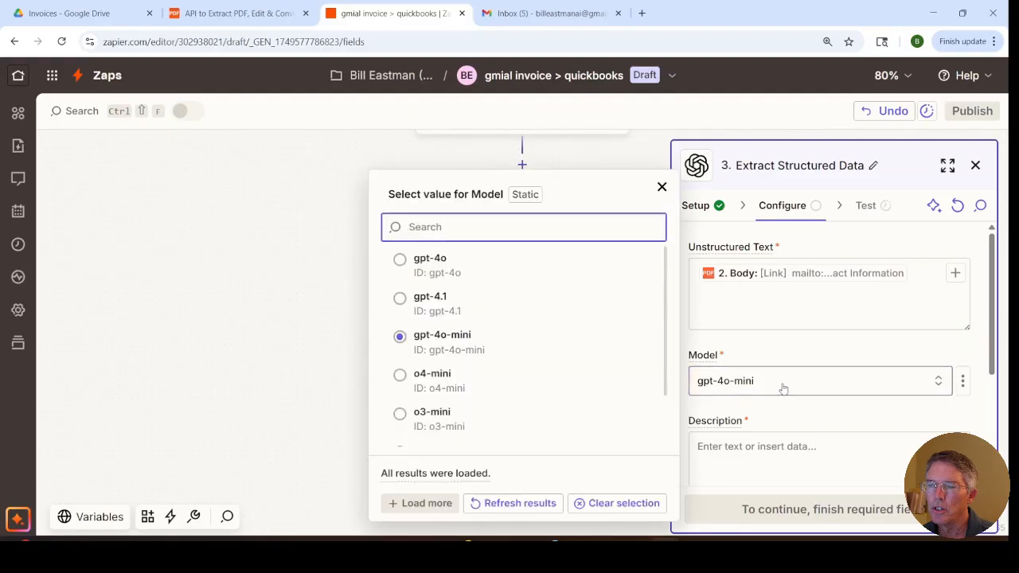
{"action": "left_click", "coordinate": [400, 261]}
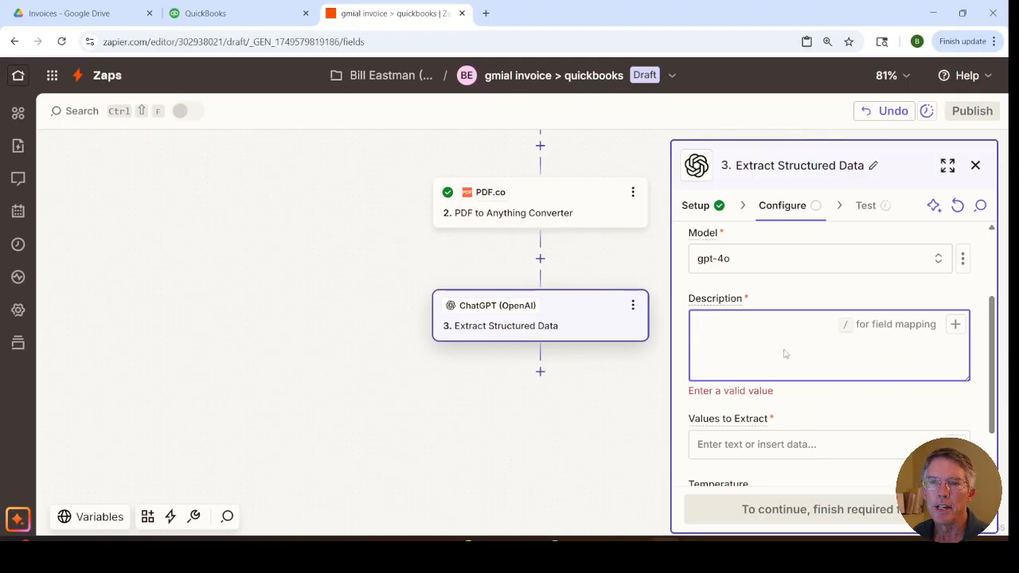
Step: Paste the accounts assistant prompt into Description, requesting JSON with invoice_number, invoice_date, total_amount, vendor_name and due_date from {PDF_TEXT}
{"action": "key", "text": "ctrl+v"}
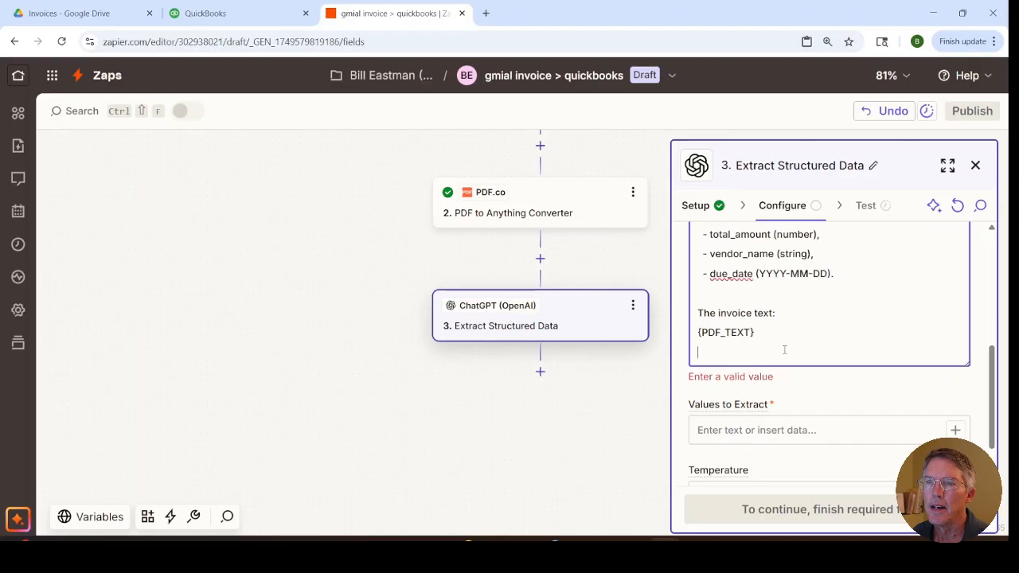
{"action": "scroll", "coordinate": [784, 350], "scroll_direction": "up", "scroll_amount": 1}
{"action": "scroll", "coordinate": [784, 350], "scroll_direction": "down", "scroll_amount": 1}
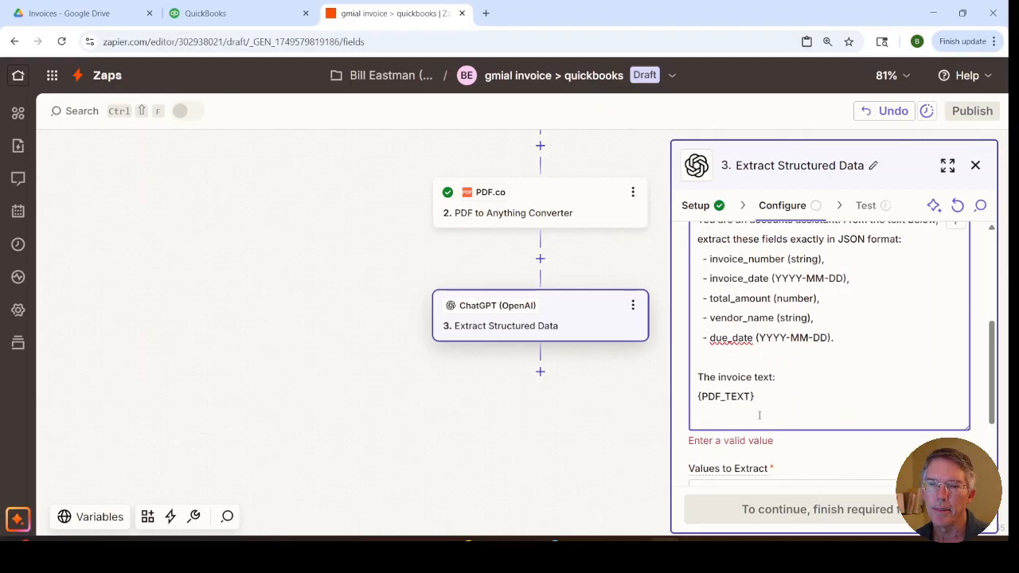
Step: Enter invoice_number, invoice_date, total_amount, vendor_name, due_date as the Values to Extract in the Extract Structured Data step
{"action": "scroll", "coordinate": [768, 468], "scroll_direction": "down", "scroll_amount": 1}
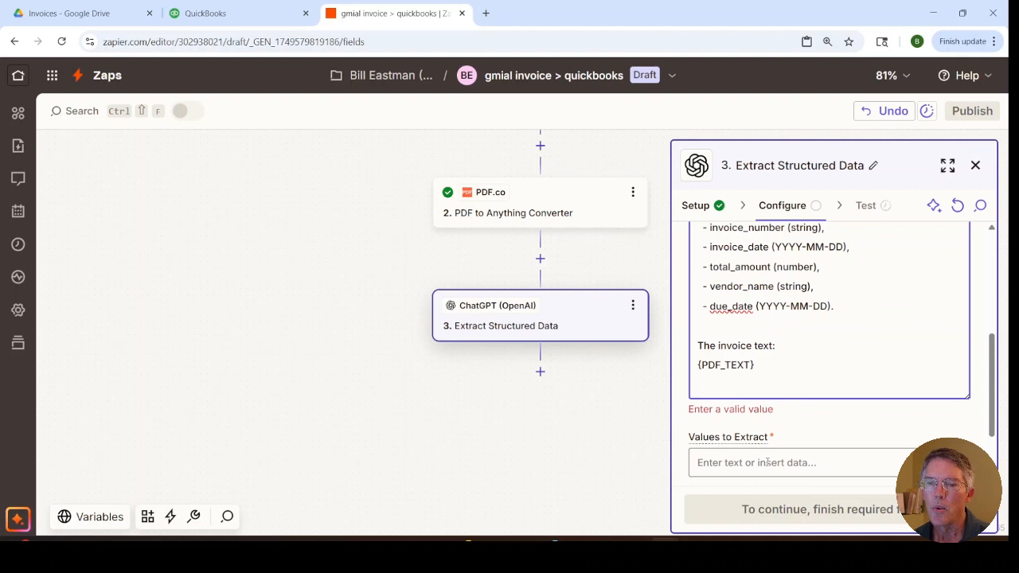
{"action": "left_click", "coordinate": [767, 461]}
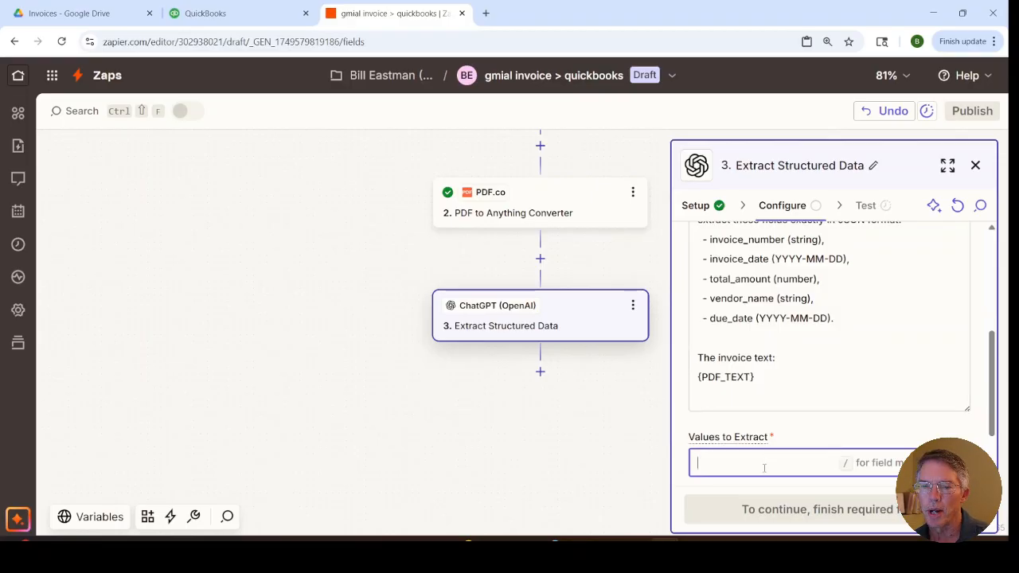
{"action": "type", "text": "i"}
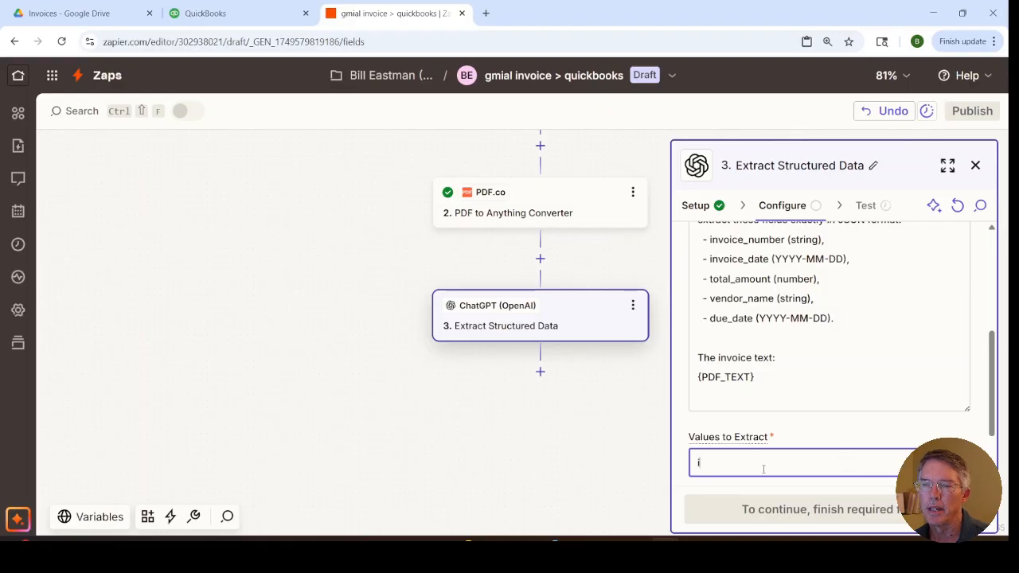
{"action": "type", "text": "nvoice_number, invoic"}
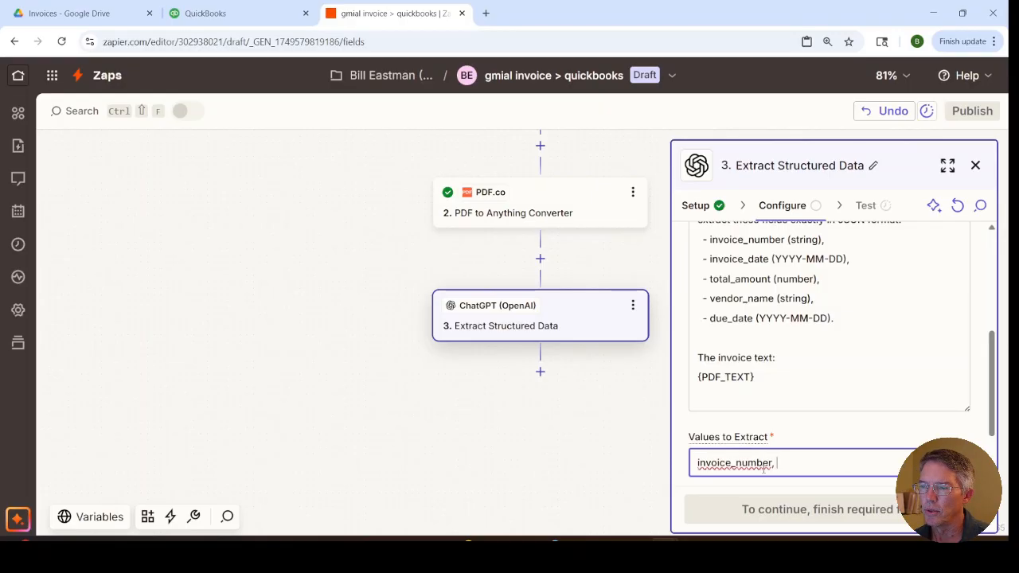
{"action": "type", "text": "e_d"}
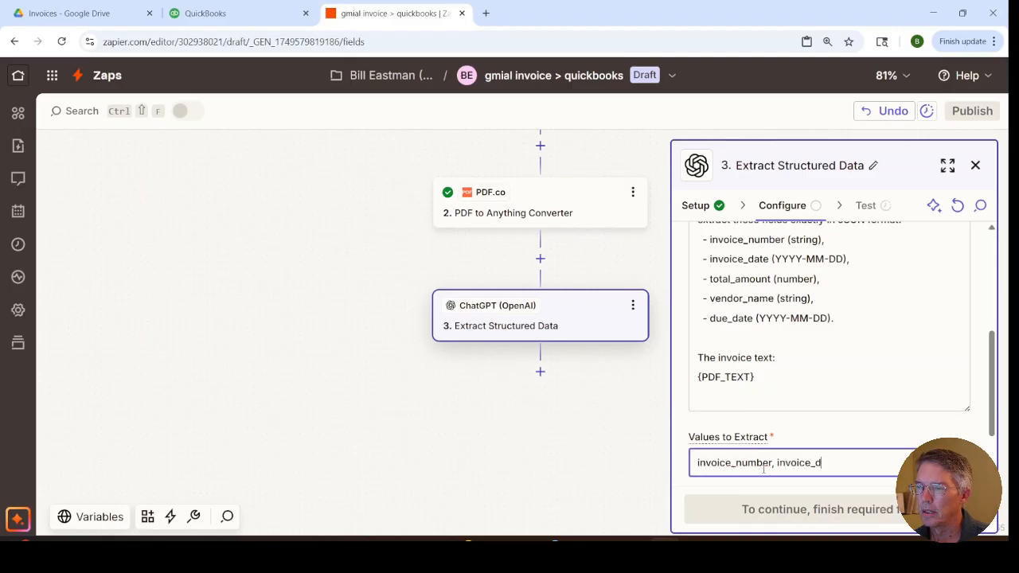
{"action": "type", "text": "ate,"}
{"action": "type", "text": " tot"}
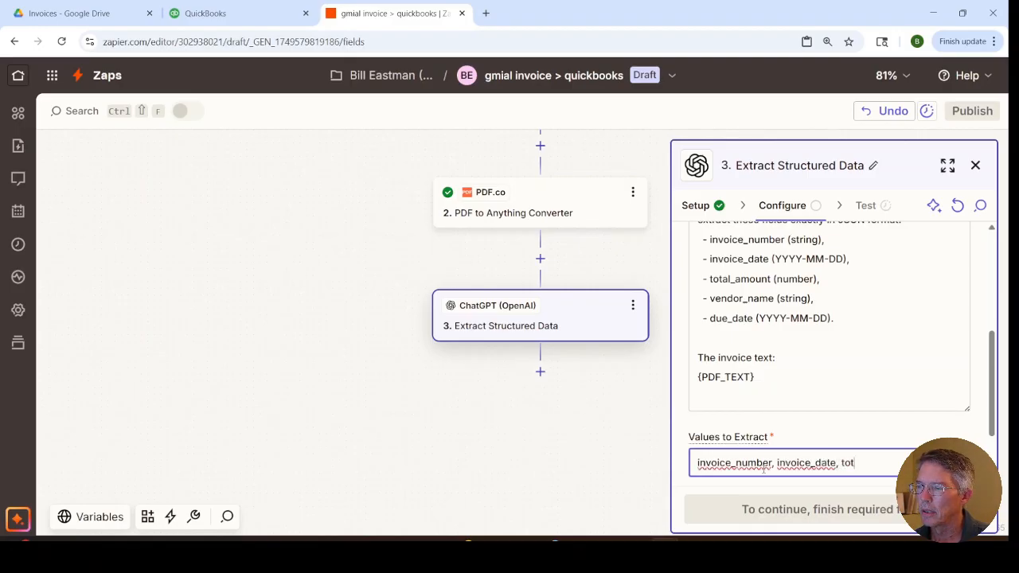
{"action": "type", "text": "al_amou"}
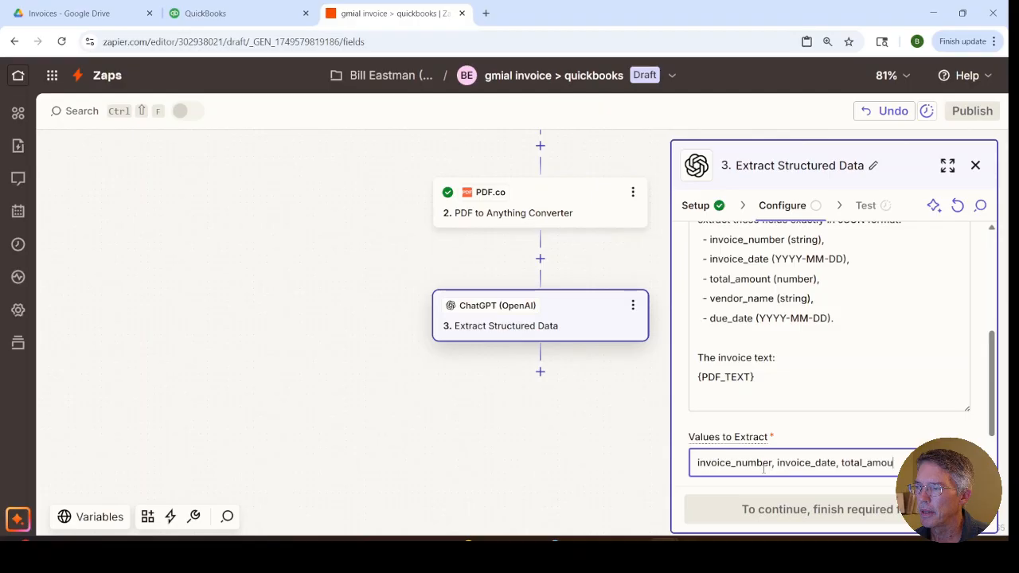
{"action": "type", "text": "t,"}
{"action": "key", "text": "BackSpace"}
{"action": "key", "text": "BackSpace"}
{"action": "type", "text": "nt"}
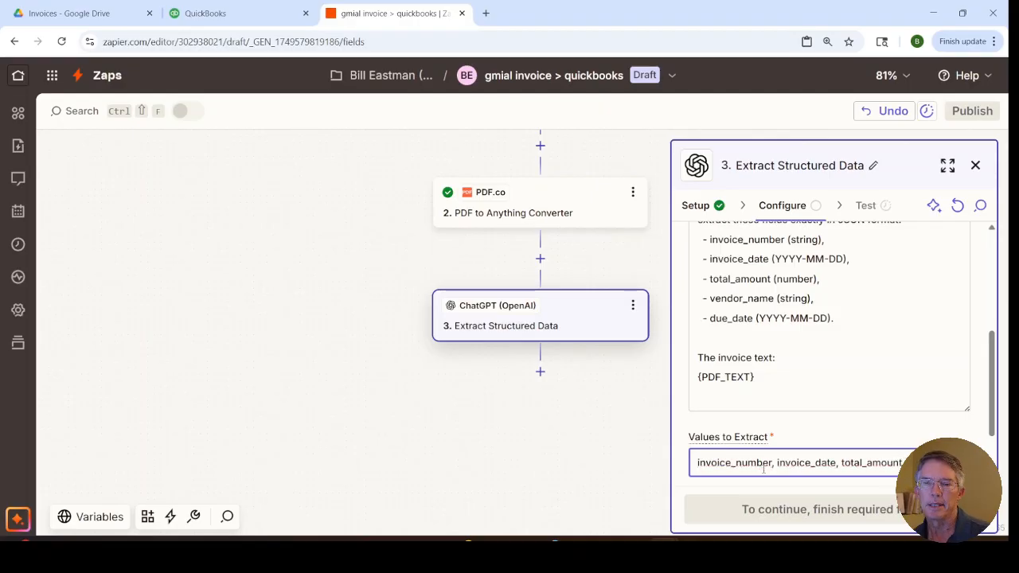
{"action": "type", "text": ", vendor_name, due_date"}
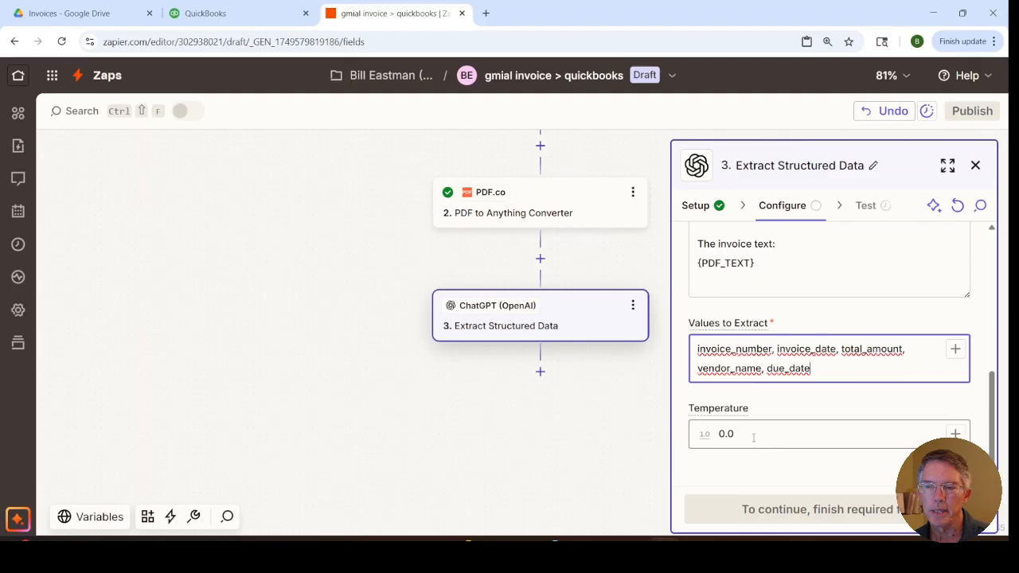
Step: Set the ChatGPT step's Temperature to 0.7 and run the test of the Extract Structured Data step
{"action": "left_click", "coordinate": [753, 437]}
{"action": "key", "text": "BackSpace"}
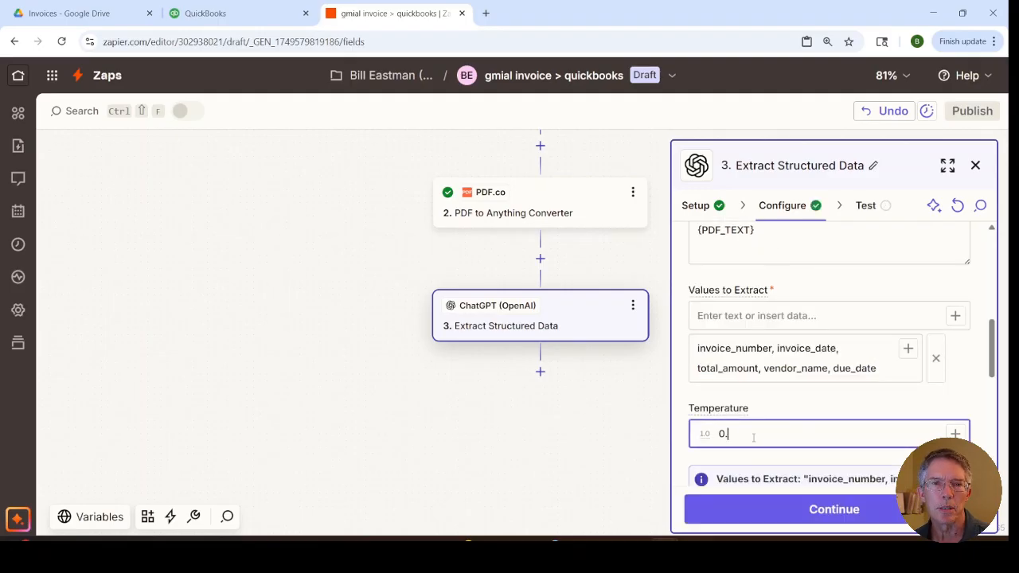
{"action": "type", "text": "7"}
{"action": "left_click", "coordinate": [792, 516]}
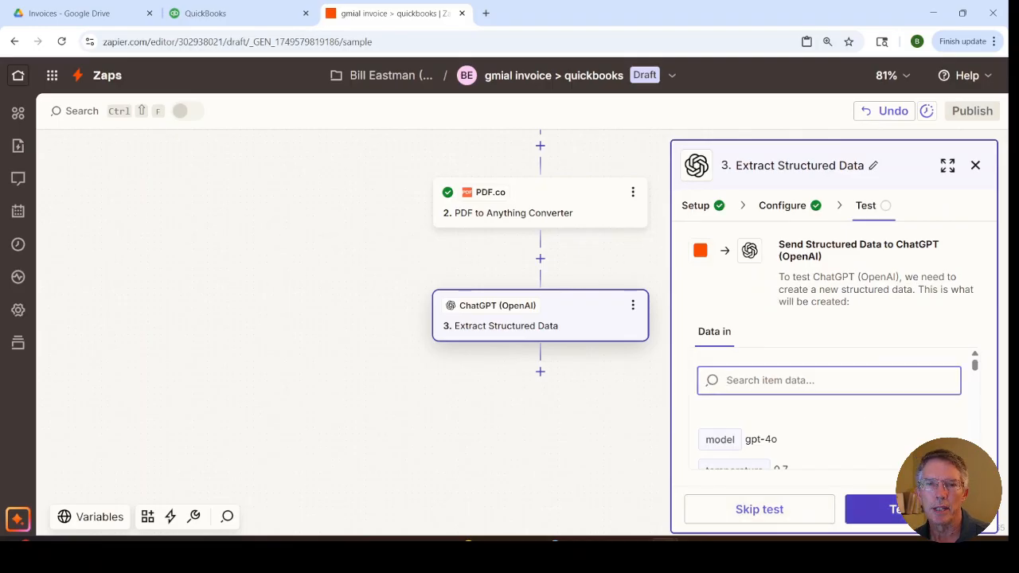
{"action": "left_click", "coordinate": [876, 510]}
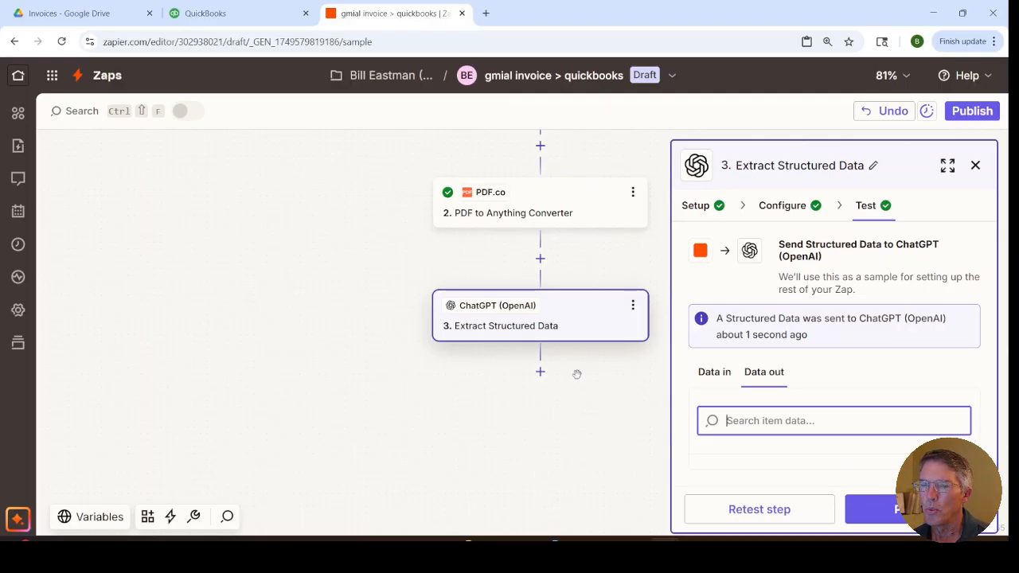
Step: Add a Google Drive action after the ChatGPT step with the Upload File event and proceed to its configuration
{"action": "left_click", "coordinate": [541, 374]}
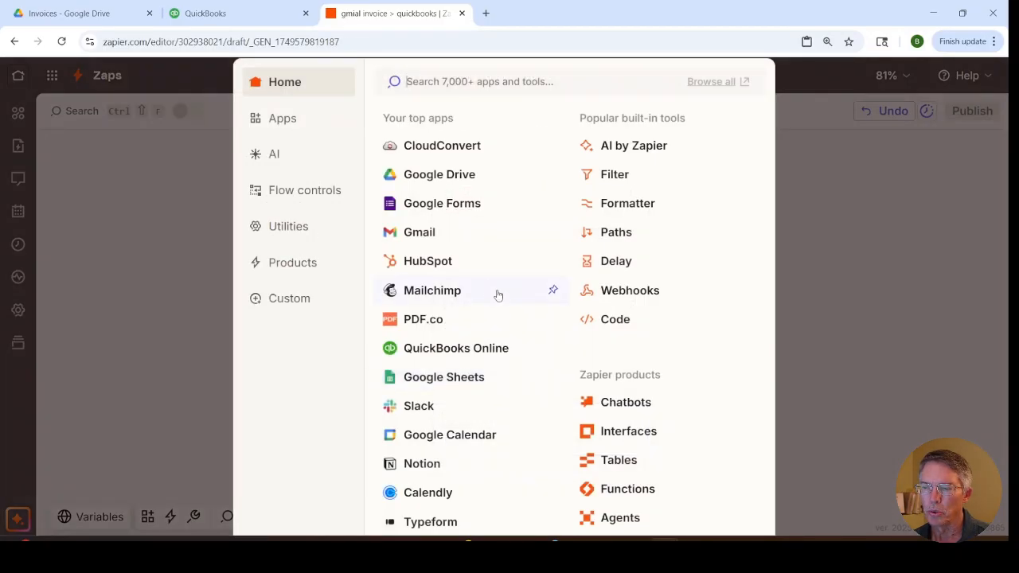
{"action": "left_click", "coordinate": [430, 179]}
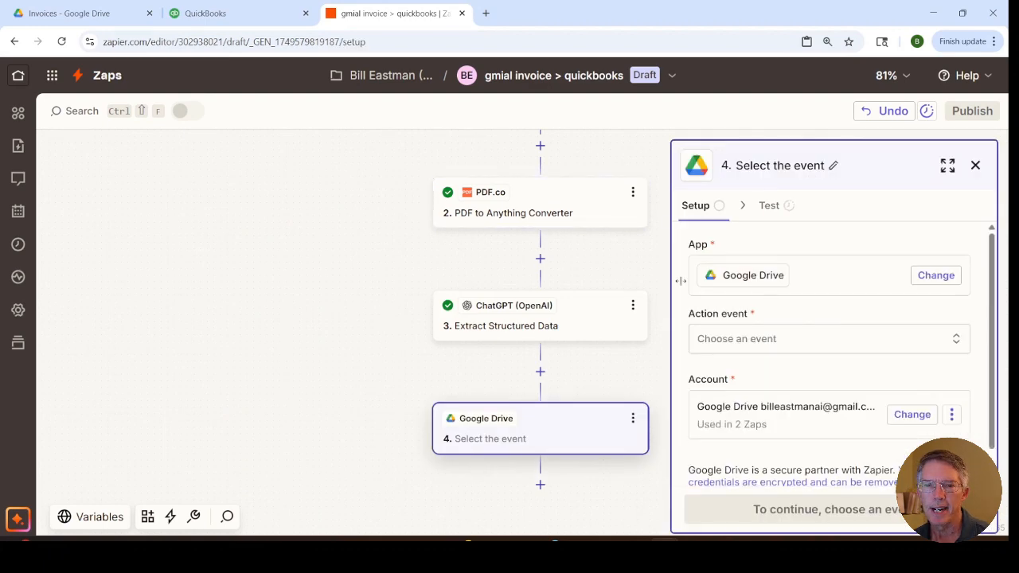
{"action": "left_click", "coordinate": [717, 342]}
{"action": "scroll", "coordinate": [630, 425], "scroll_direction": "down", "scroll_amount": 6}
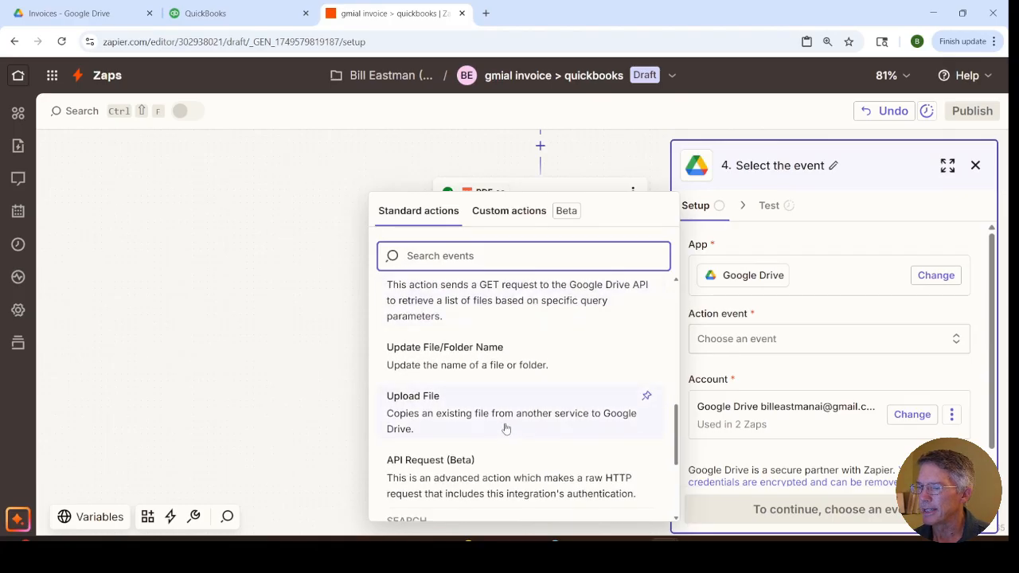
{"action": "left_click", "coordinate": [501, 415]}
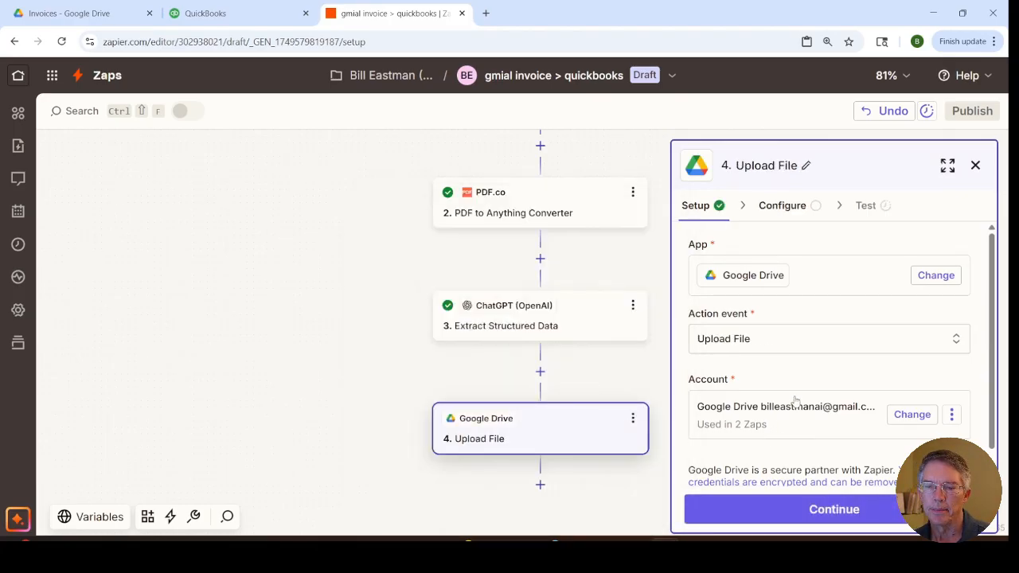
{"action": "scroll", "coordinate": [843, 360], "scroll_direction": "down", "scroll_amount": 1}
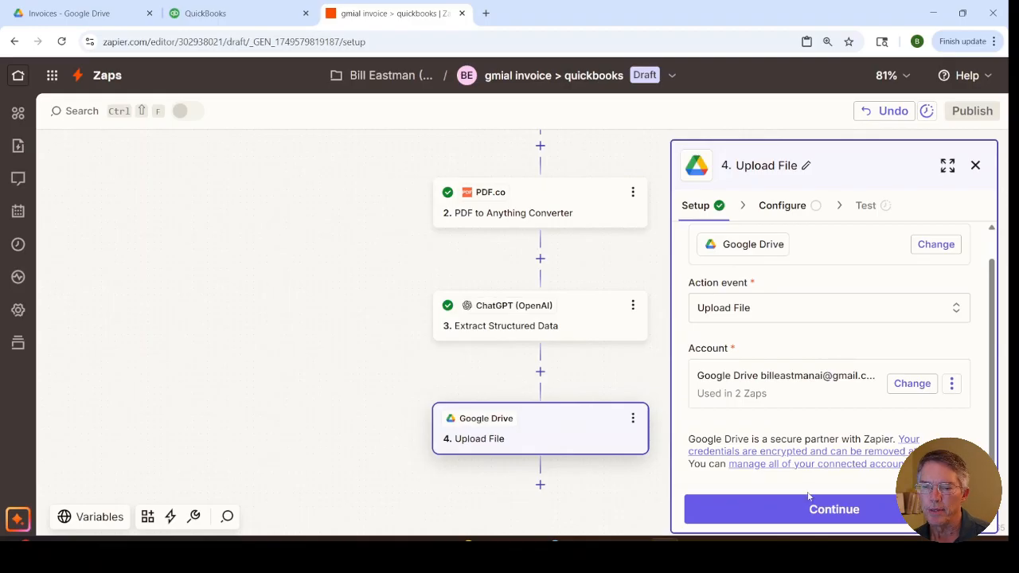
{"action": "left_click", "coordinate": [808, 516]}
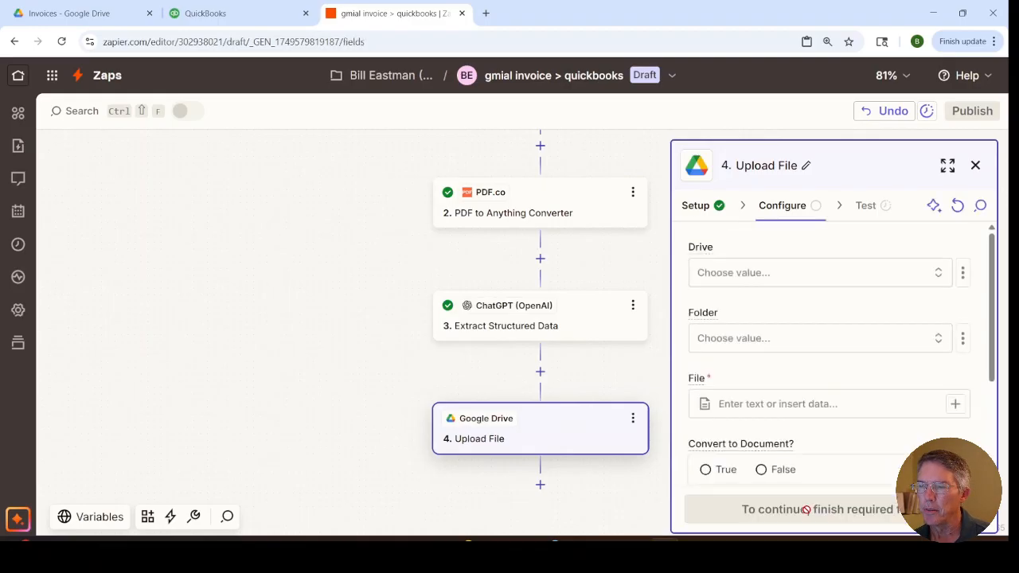
Step: Set the upload destination to My Google Drive and the Invoices folder
{"action": "left_click", "coordinate": [742, 275]}
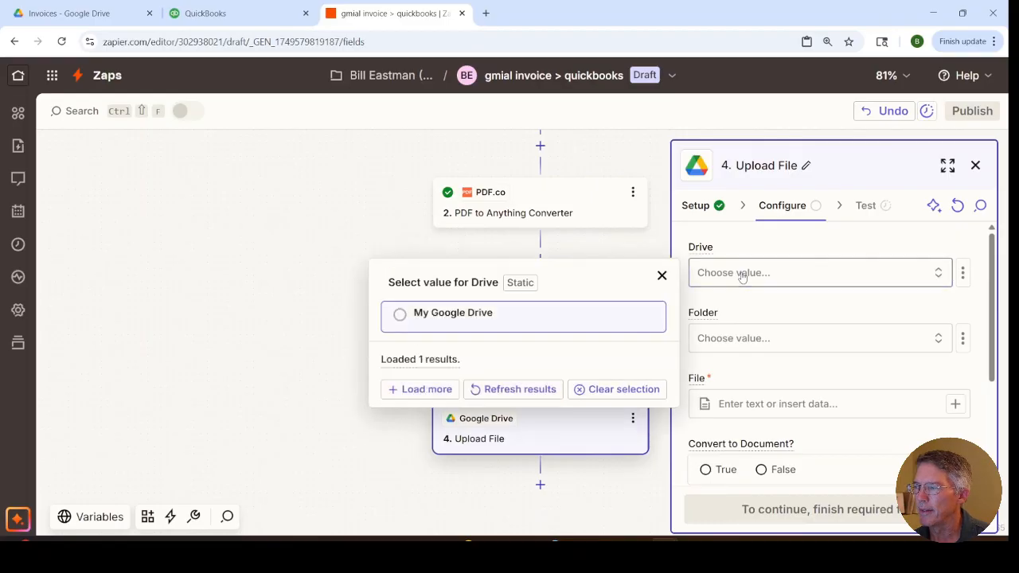
{"action": "left_click", "coordinate": [480, 319]}
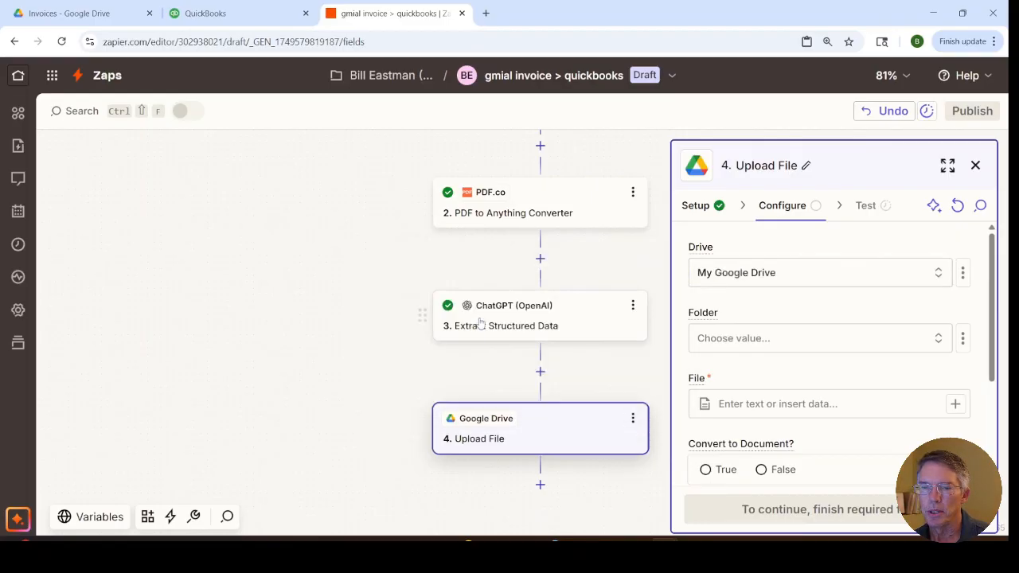
{"action": "left_click", "coordinate": [710, 343]}
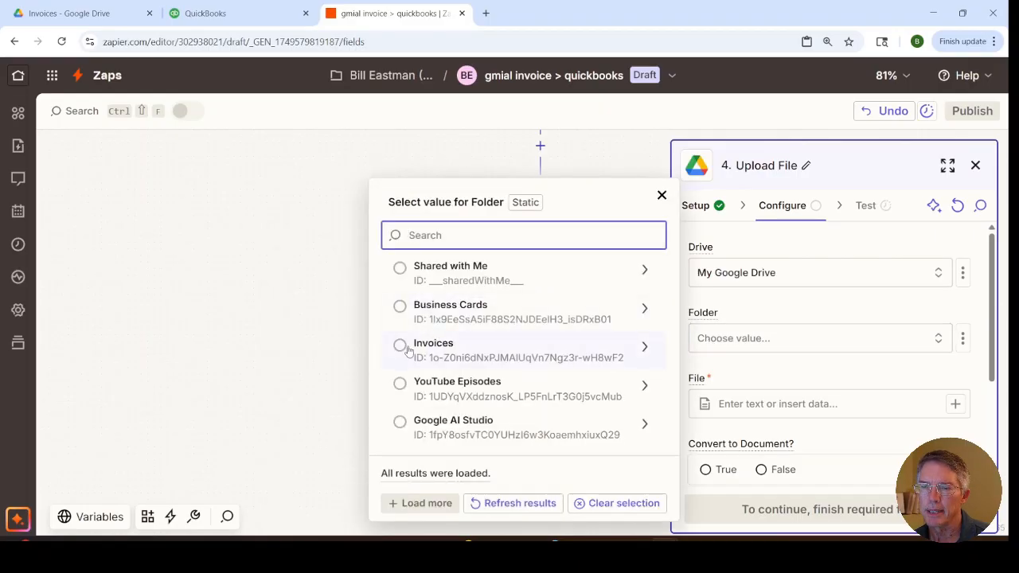
{"action": "left_click", "coordinate": [400, 346]}
Step: Map the Gmail step's Attachment into the File field and set Convert to Document to False
{"action": "left_click", "coordinate": [736, 407]}
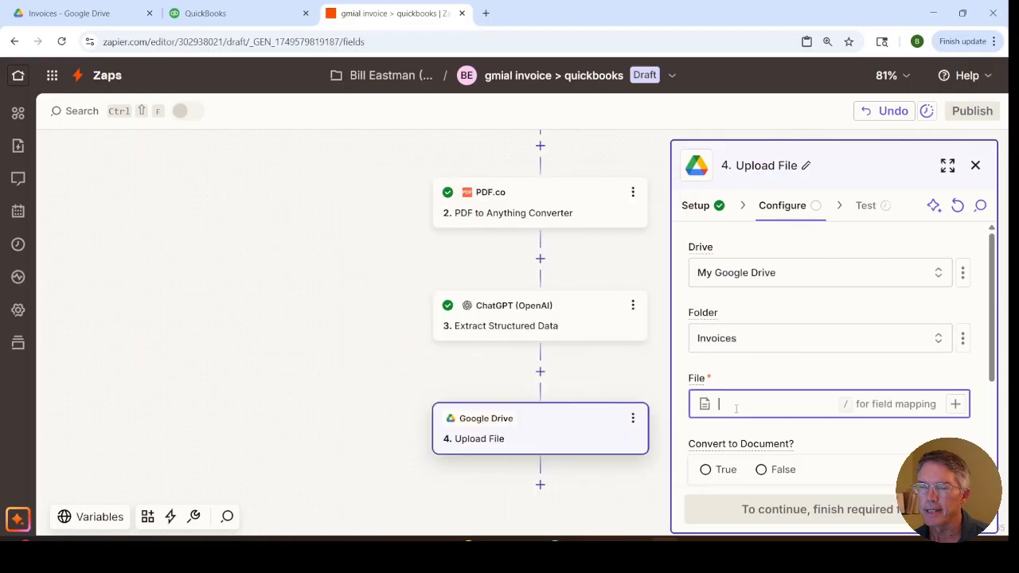
{"action": "type", "text": "/"}
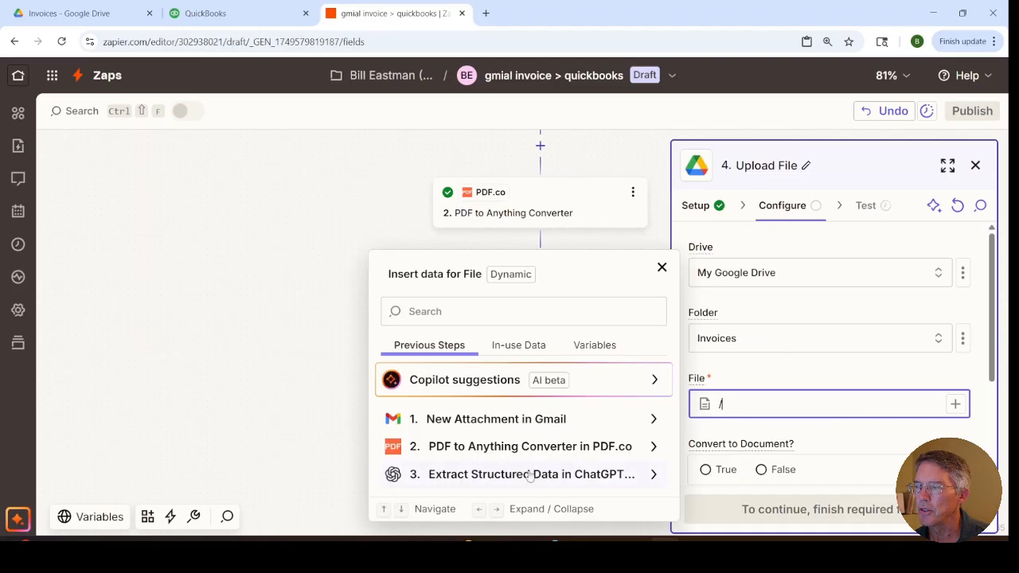
{"action": "left_click", "coordinate": [519, 420]}
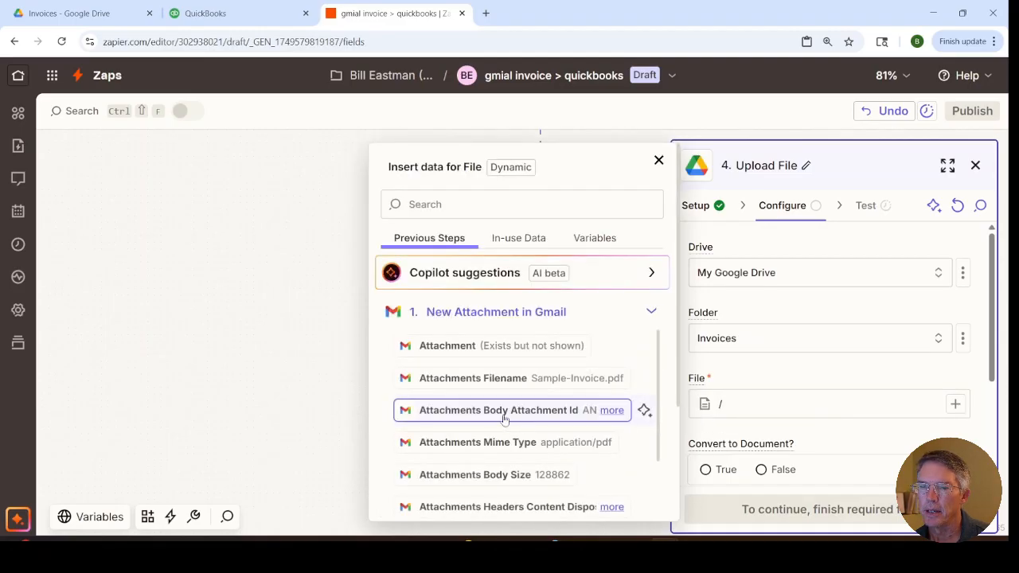
{"action": "left_click", "coordinate": [448, 354]}
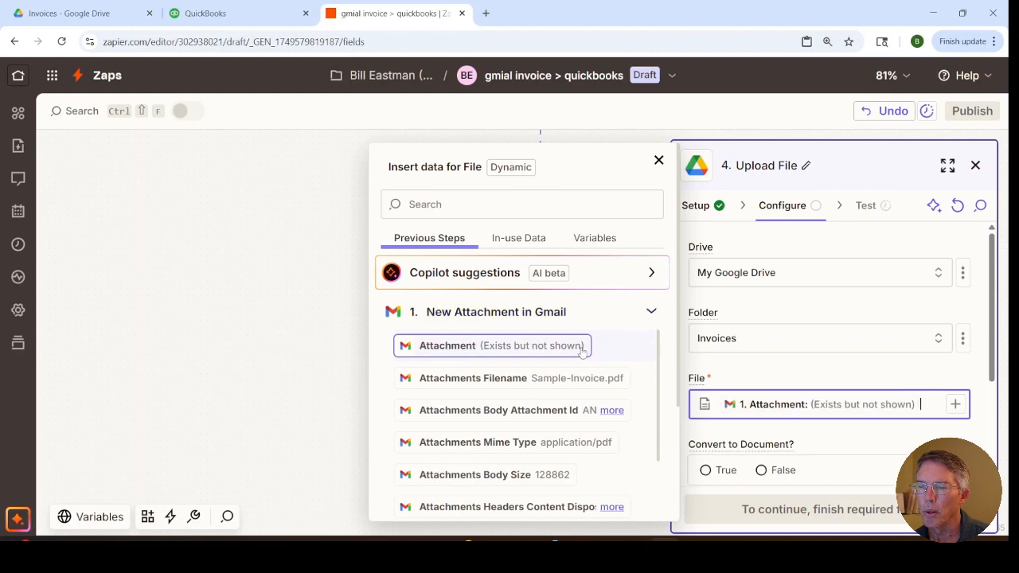
{"action": "scroll", "coordinate": [845, 376], "scroll_direction": "down", "scroll_amount": 3}
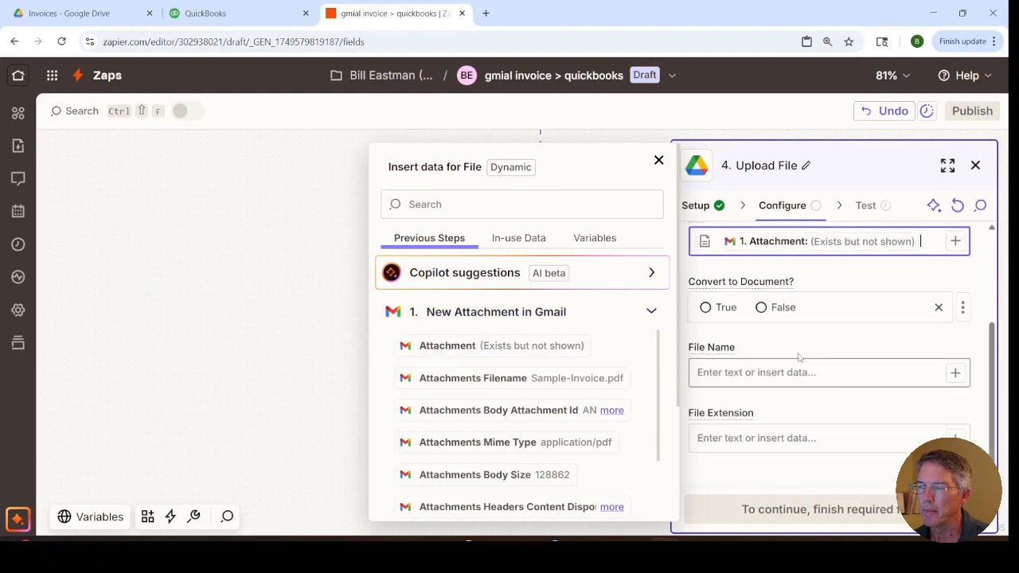
{"action": "left_click", "coordinate": [763, 315]}
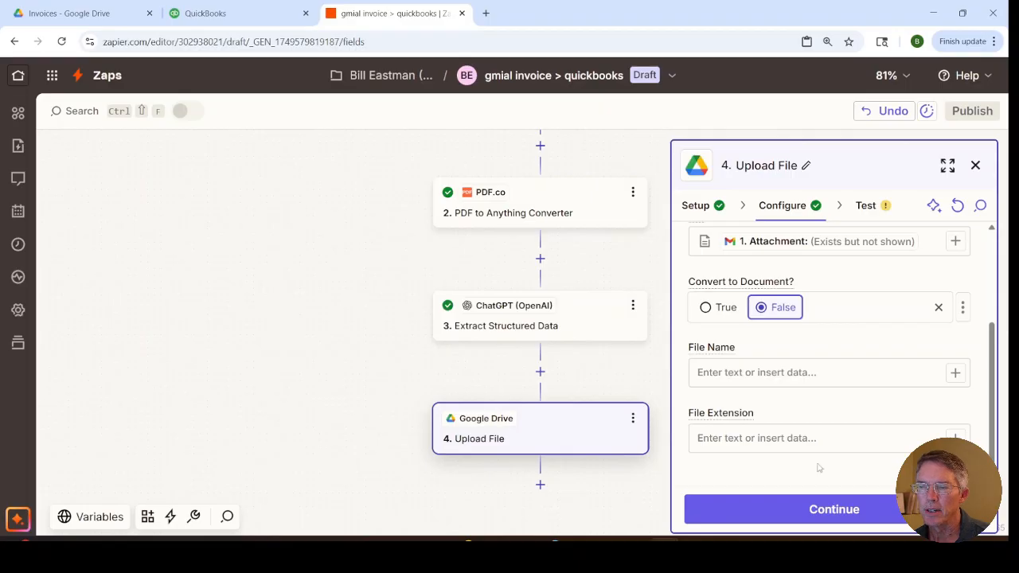
Step: Build the File Name from the ChatGPT step's Vendor Name, Invoice Number and Invoice Date, separated by underscores
{"action": "scroll", "coordinate": [819, 468], "scroll_direction": "down", "scroll_amount": 1}
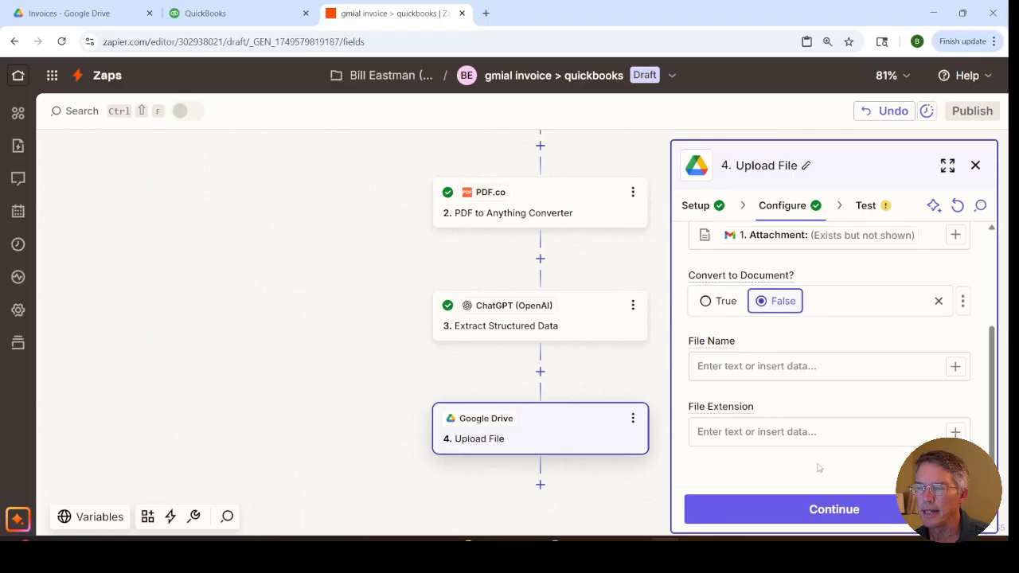
{"action": "left_click", "coordinate": [795, 367]}
{"action": "type", "text": "/"}
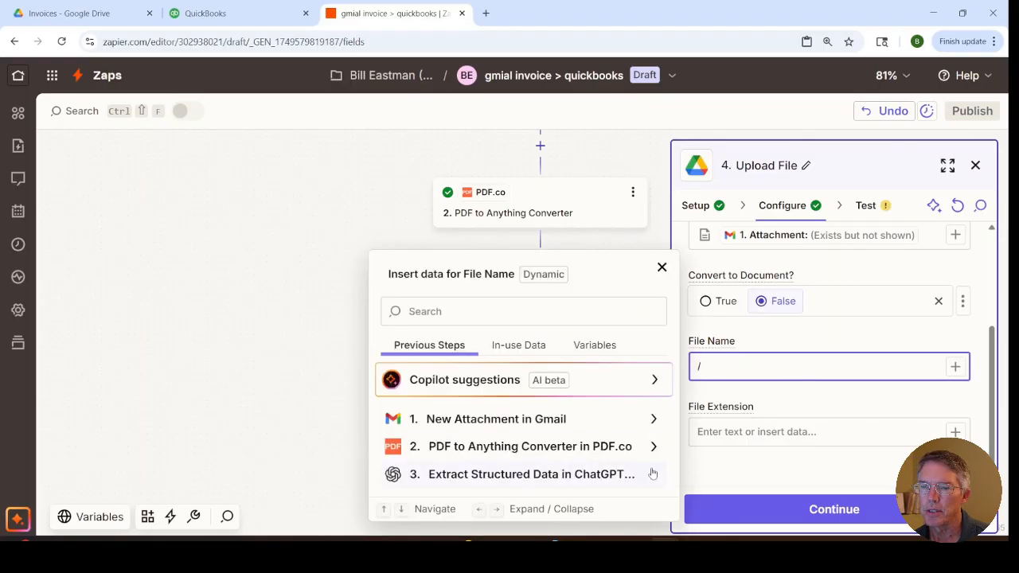
{"action": "left_click", "coordinate": [542, 481]}
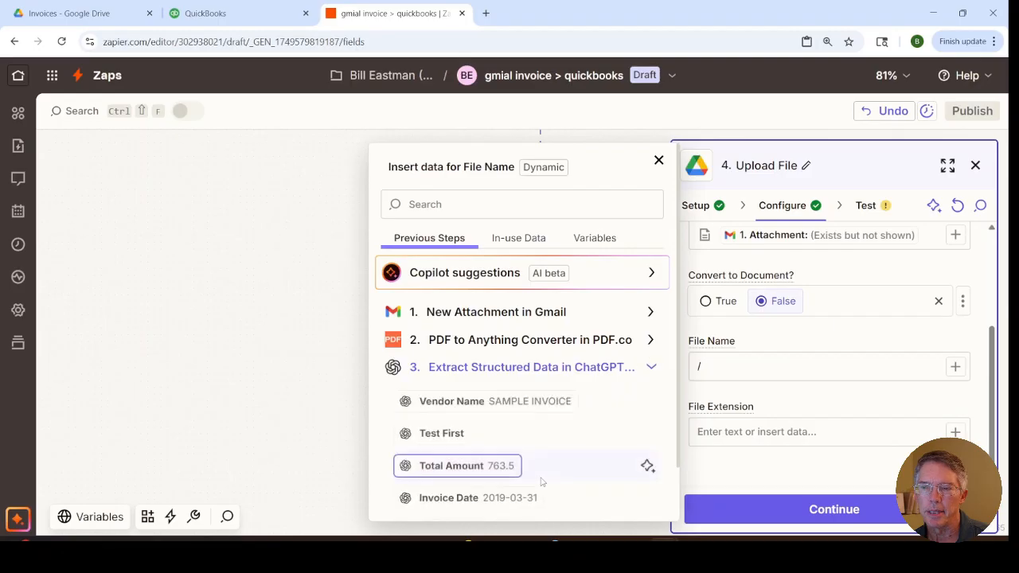
{"action": "left_click", "coordinate": [489, 402]}
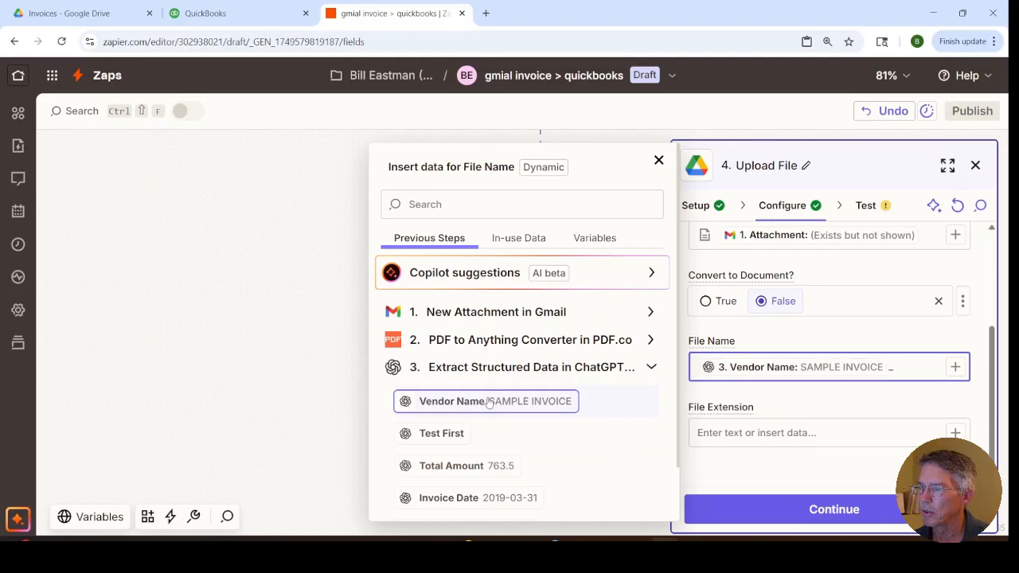
{"action": "scroll", "coordinate": [435, 500], "scroll_direction": "down", "scroll_amount": 1}
{"action": "type", "text": "_"}
{"action": "left_click", "coordinate": [447, 468]}
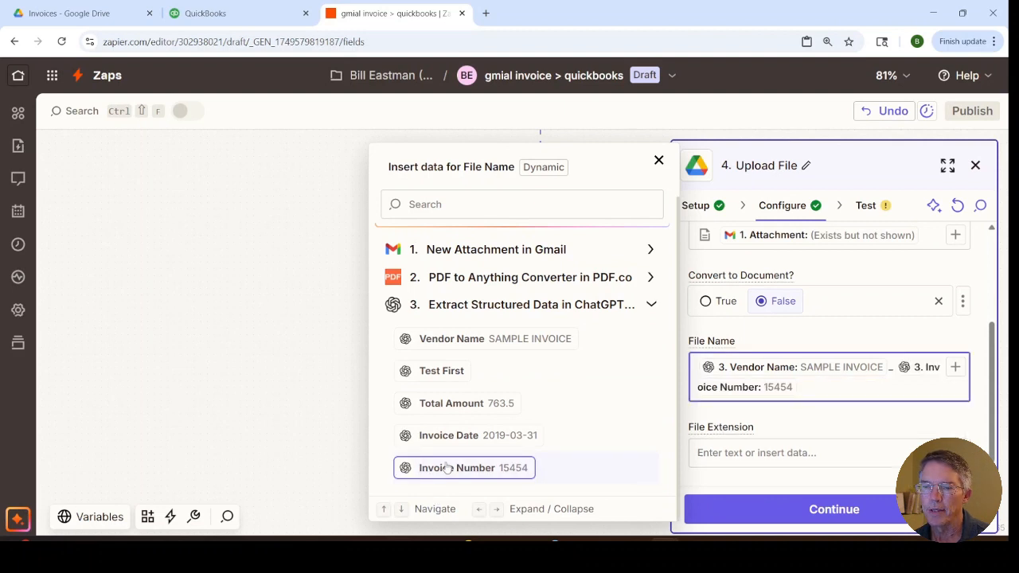
{"action": "type", "text": "_"}
{"action": "left_click", "coordinate": [447, 438]}
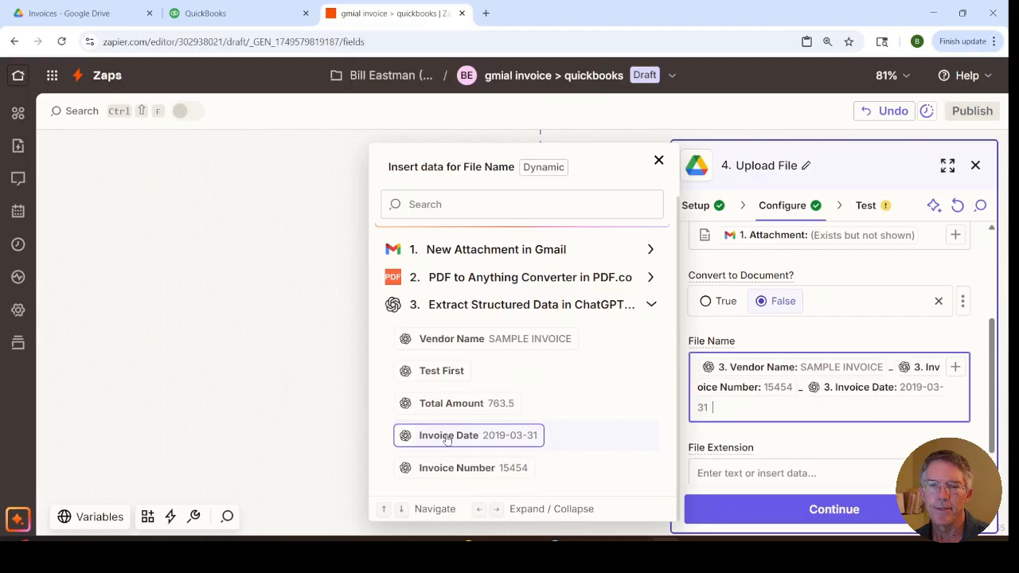
Step: Set the File Extension to pdf and proceed to the Upload File step's test
{"action": "left_click", "coordinate": [723, 469]}
{"action": "type", "text": "pdf"}
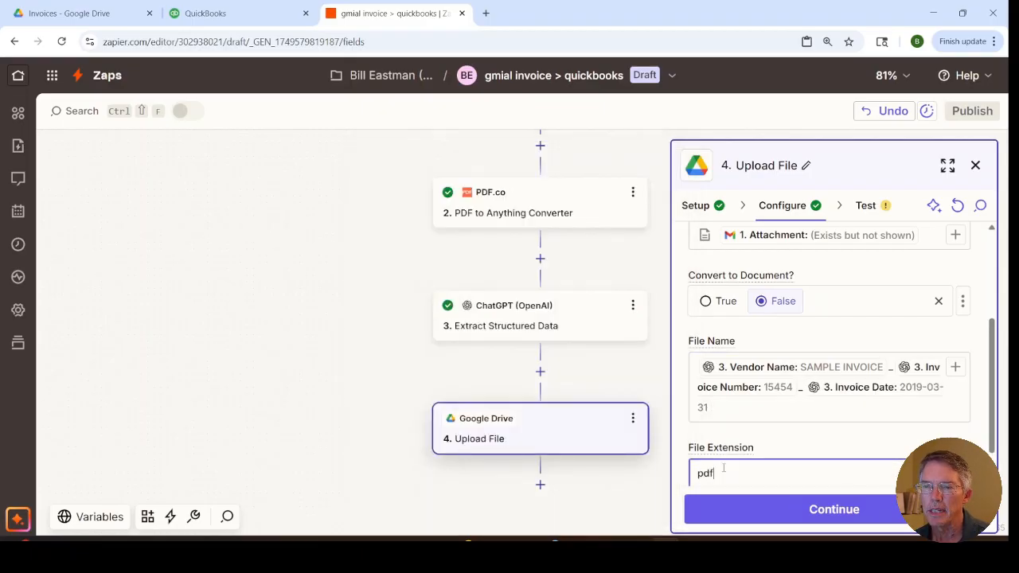
{"action": "left_click", "coordinate": [792, 513]}
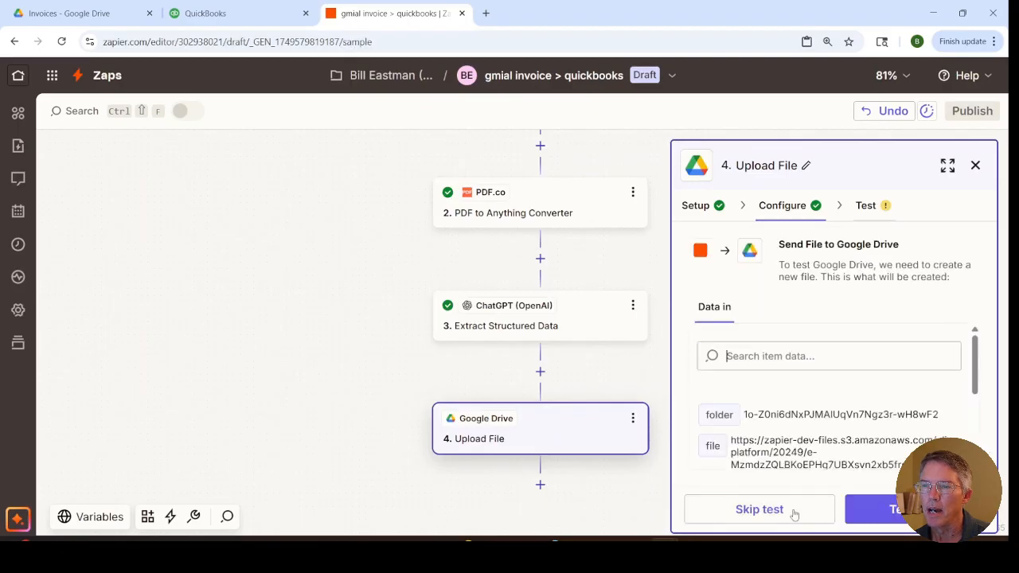
Step: Test the Upload File step and open the uploaded invoice PDF in Google Drive's Invoices folder
{"action": "left_click", "coordinate": [880, 506]}
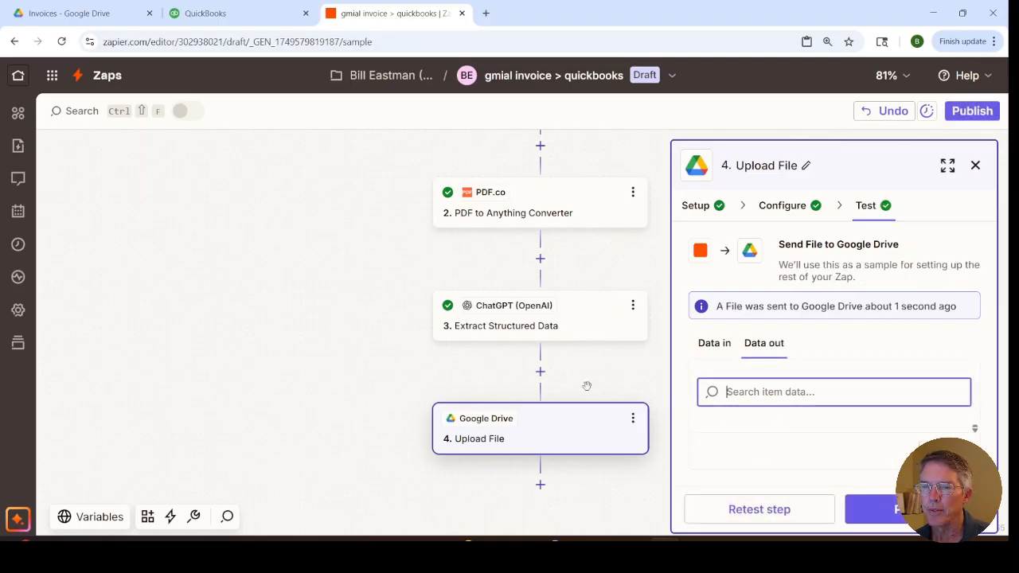
{"action": "left_click", "coordinate": [94, 19]}
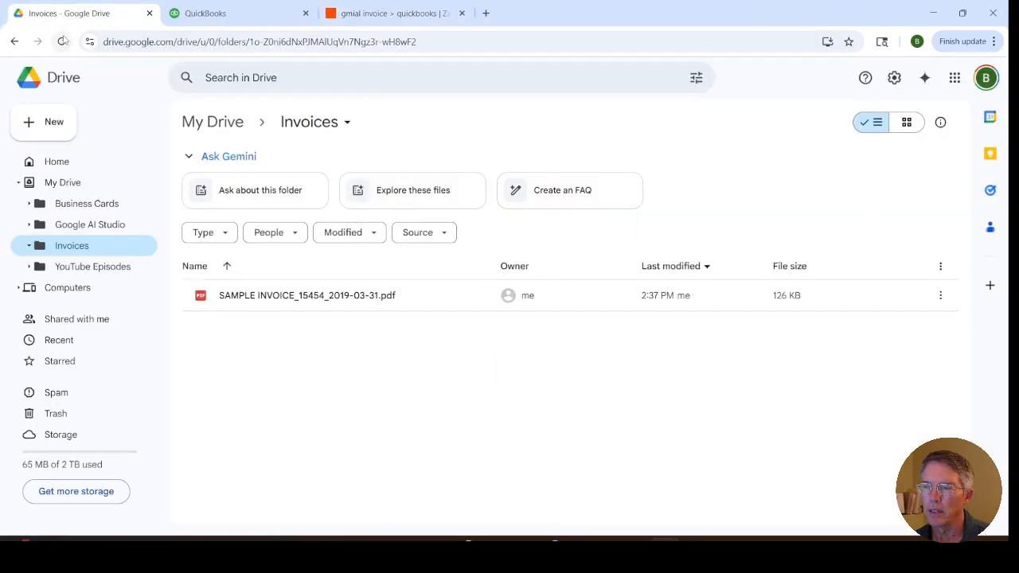
{"action": "left_click", "coordinate": [284, 296]}
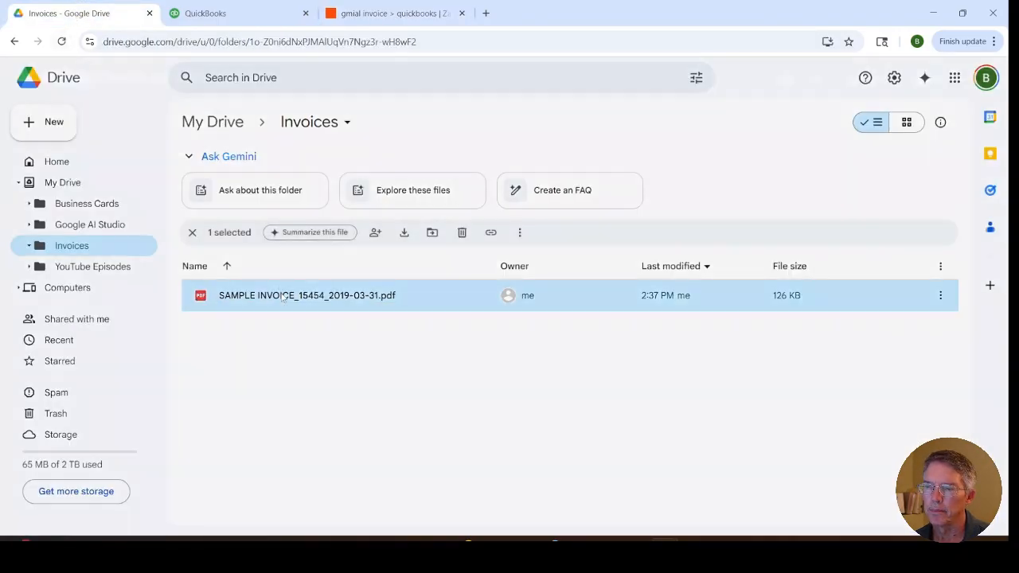
{"action": "double_click", "coordinate": [284, 296]}
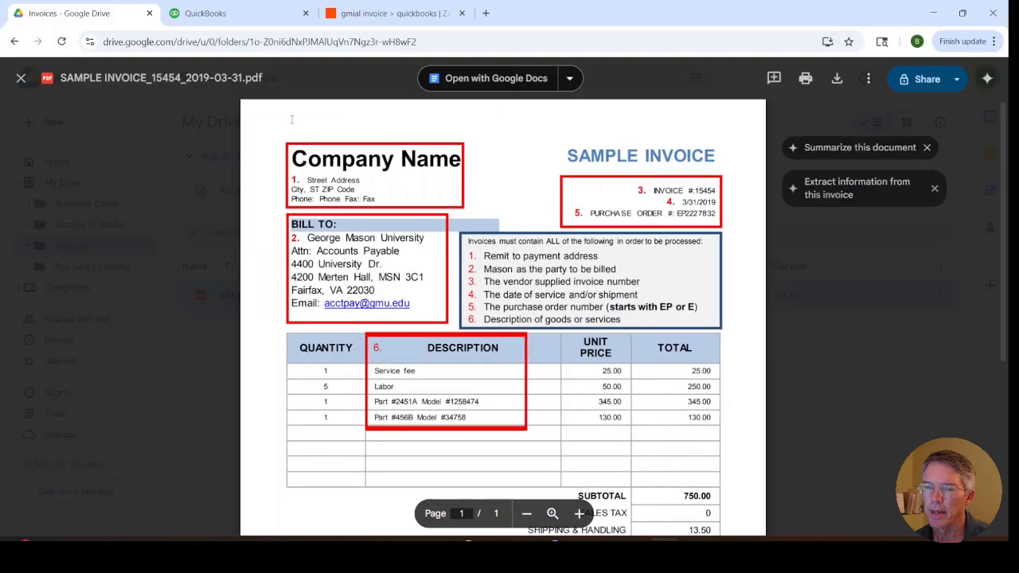
Step: Switch to QuickBooks and view the Vendors list under Expenses
{"action": "left_click", "coordinate": [373, 16]}
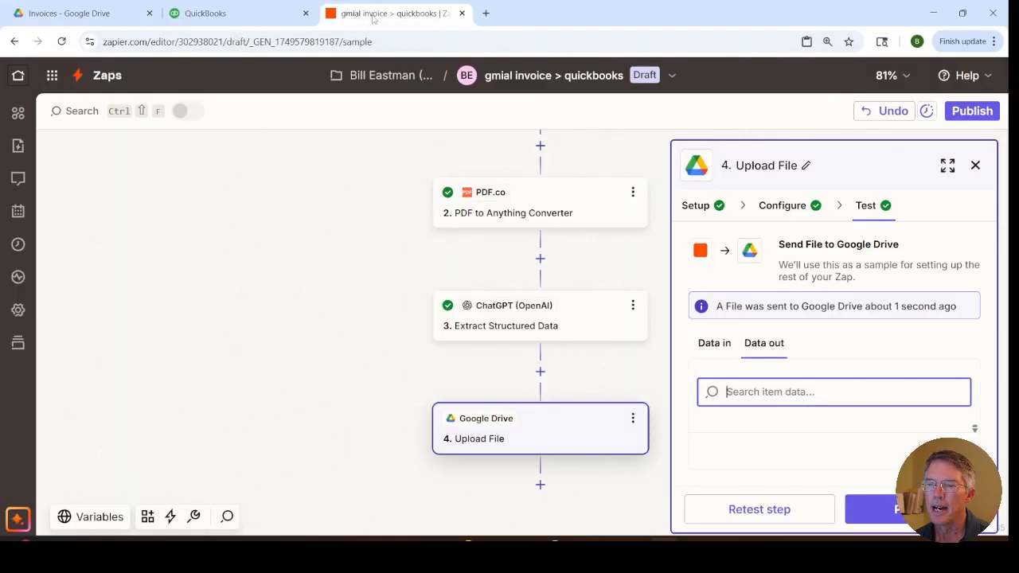
{"action": "left_click", "coordinate": [236, 24]}
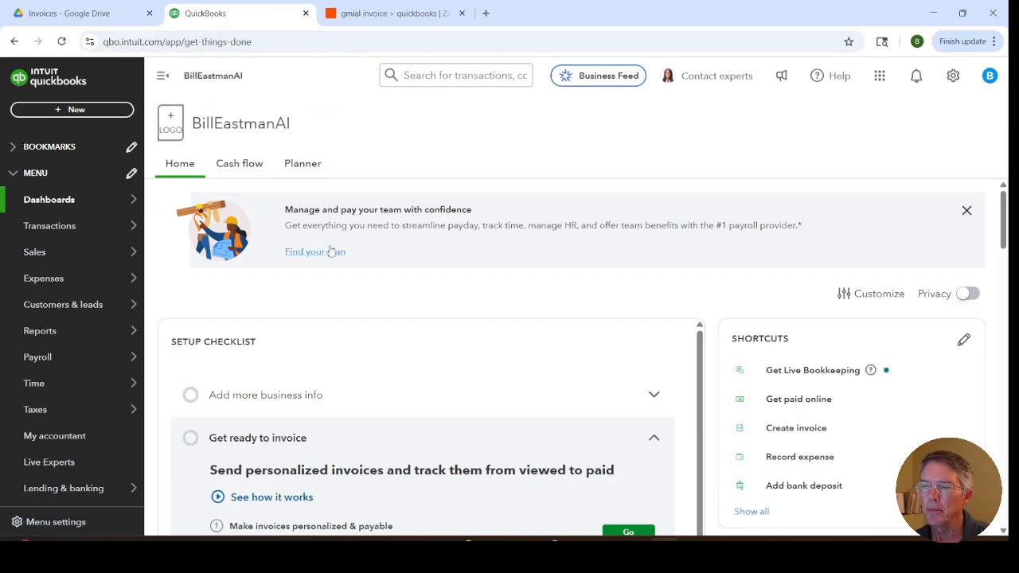
{"action": "mouse_move", "coordinate": [115, 283]}
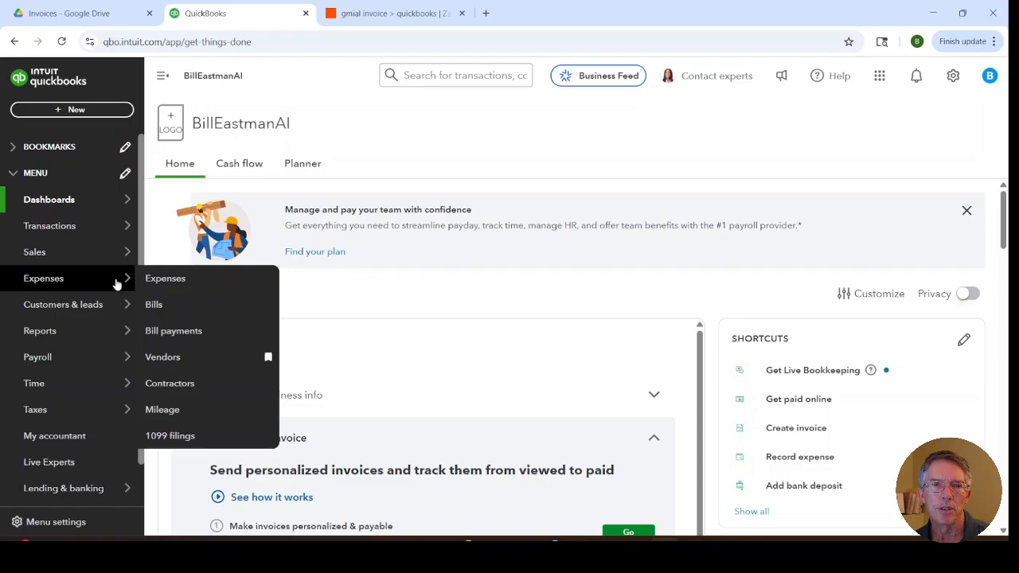
{"action": "left_click", "coordinate": [195, 357]}
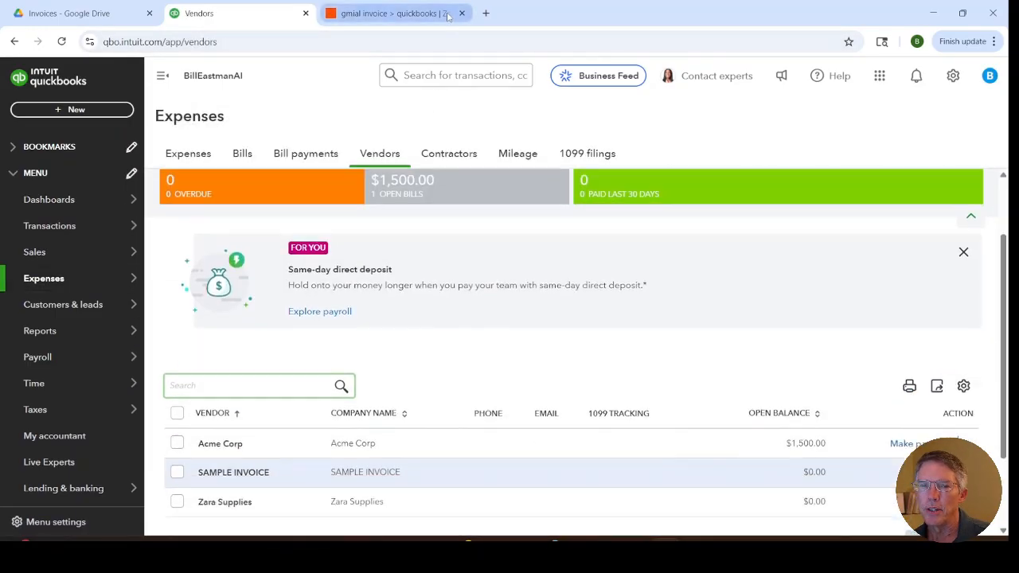
Step: Return to the Zap and add a QuickBooks Online step after Upload File with the Find Vendor action event
{"action": "left_click", "coordinate": [449, 16]}
{"action": "left_click", "coordinate": [521, 280]}
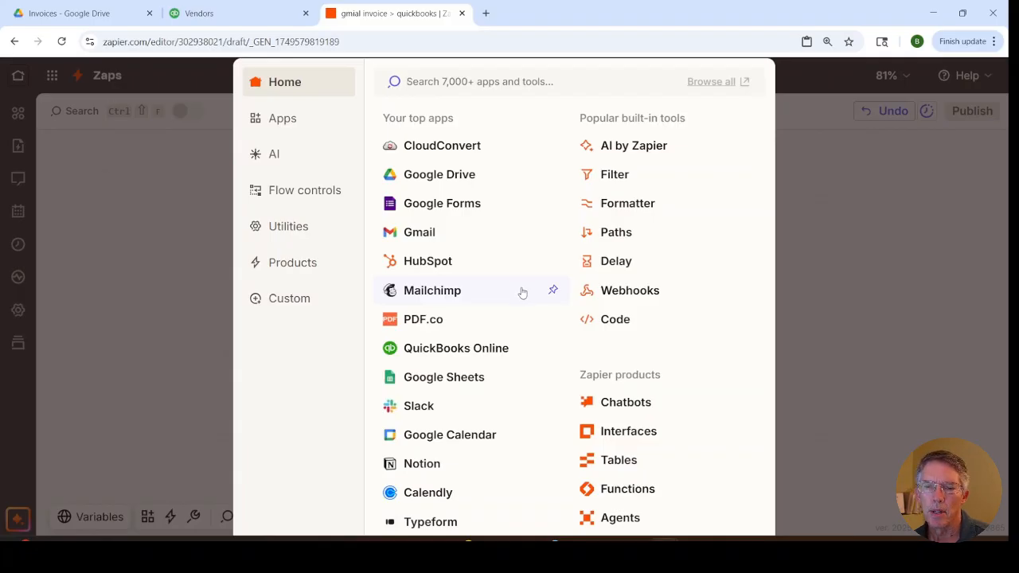
{"action": "left_click", "coordinate": [453, 350]}
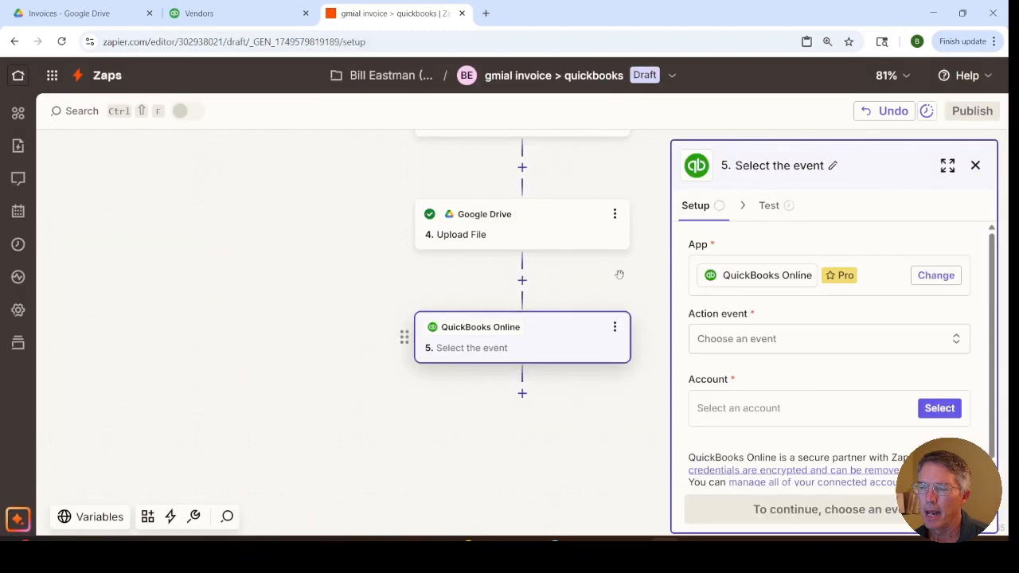
{"action": "left_click", "coordinate": [714, 339]}
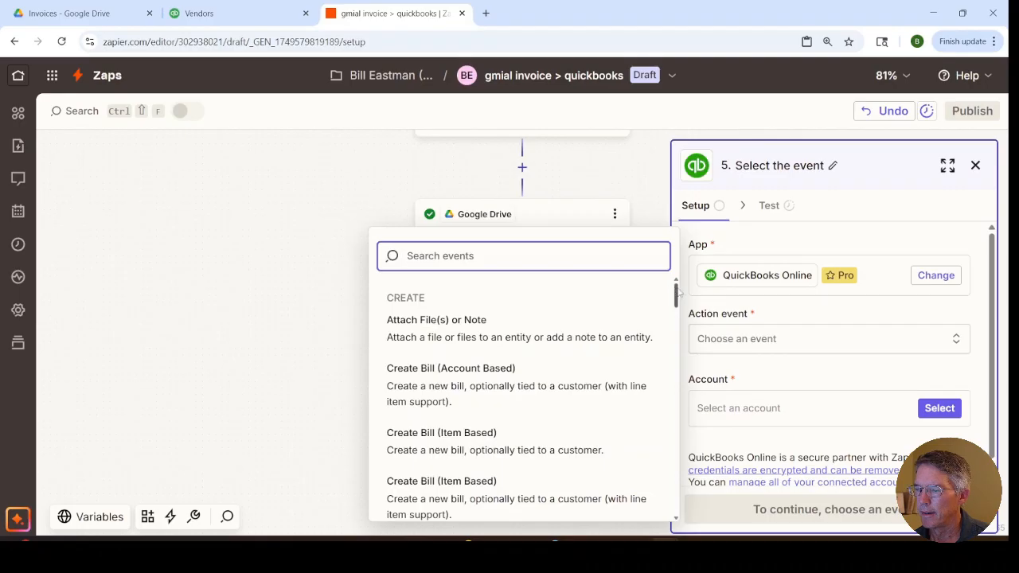
{"action": "left_click_drag", "start_coordinate": [677, 295], "coordinate": [701, 509]}
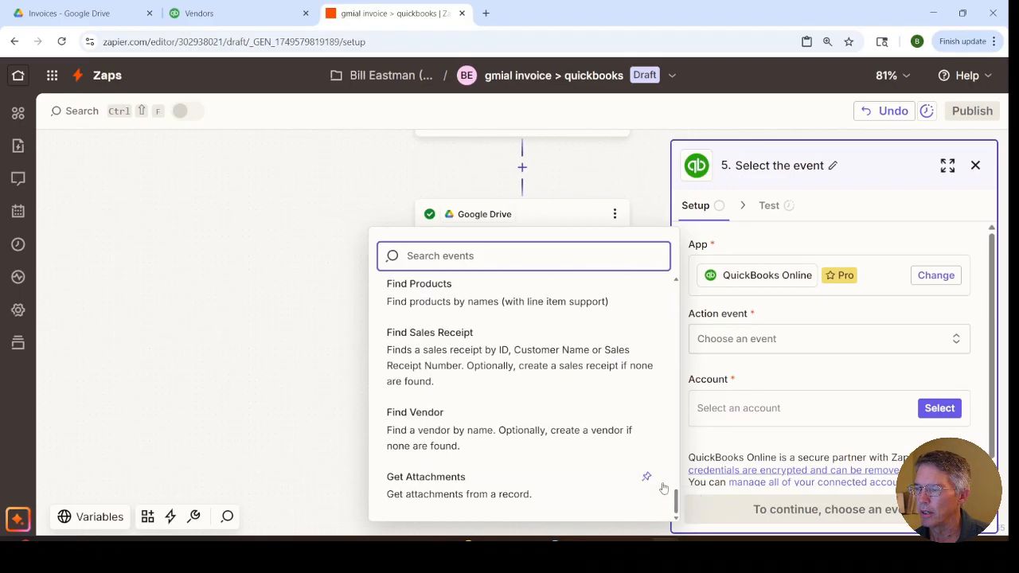
{"action": "left_click", "coordinate": [454, 430]}
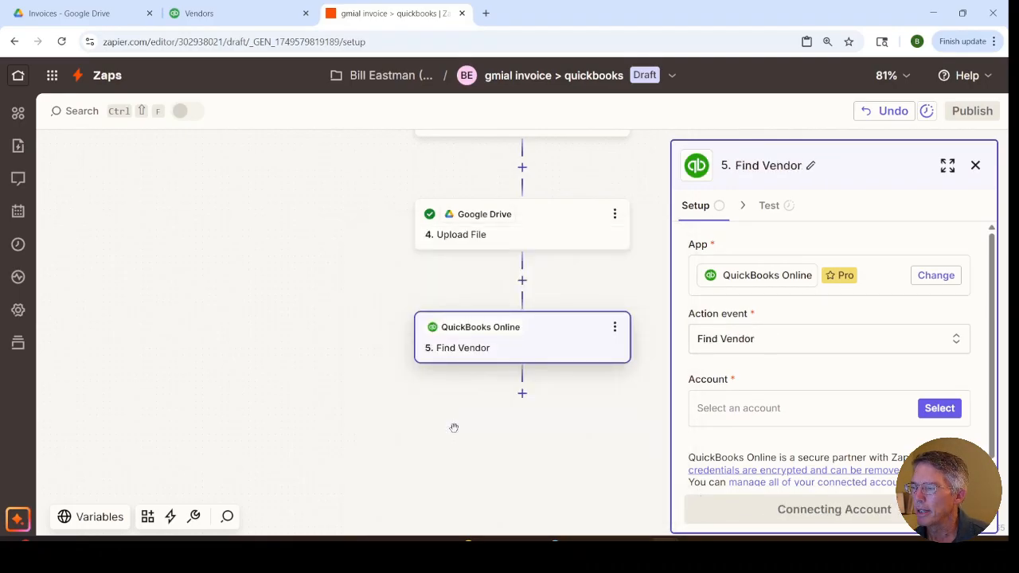
Step: Assign the existing QuickBooks Online account to the Find Vendor step and proceed to its configuration
{"action": "left_click", "coordinate": [944, 410]}
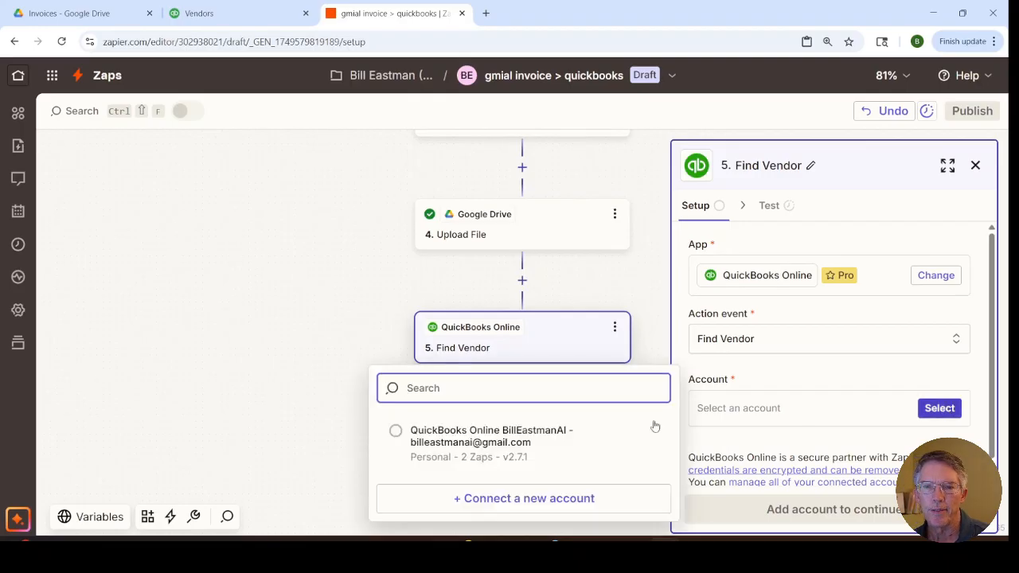
{"action": "left_click", "coordinate": [446, 438]}
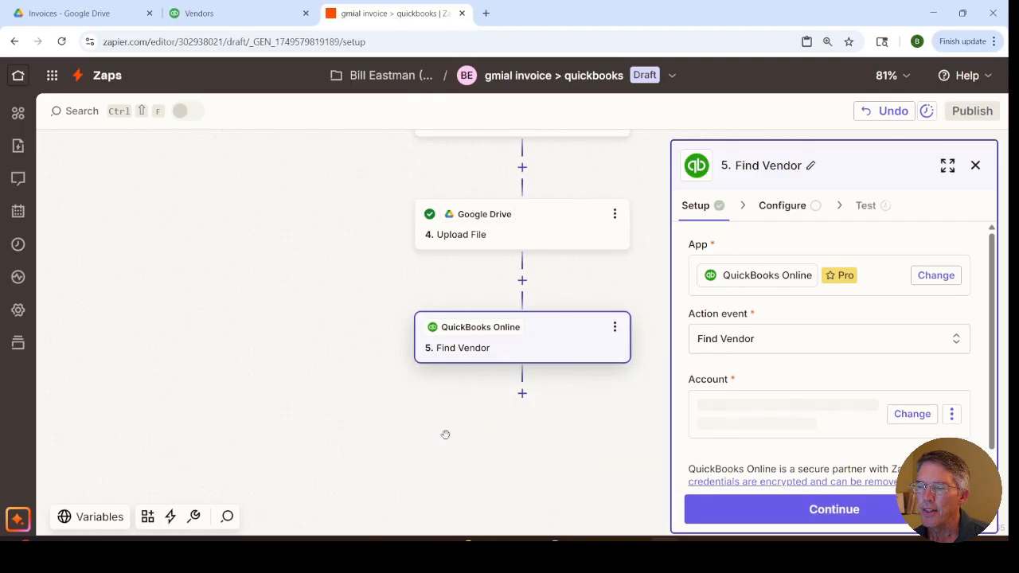
{"action": "left_click", "coordinate": [816, 512]}
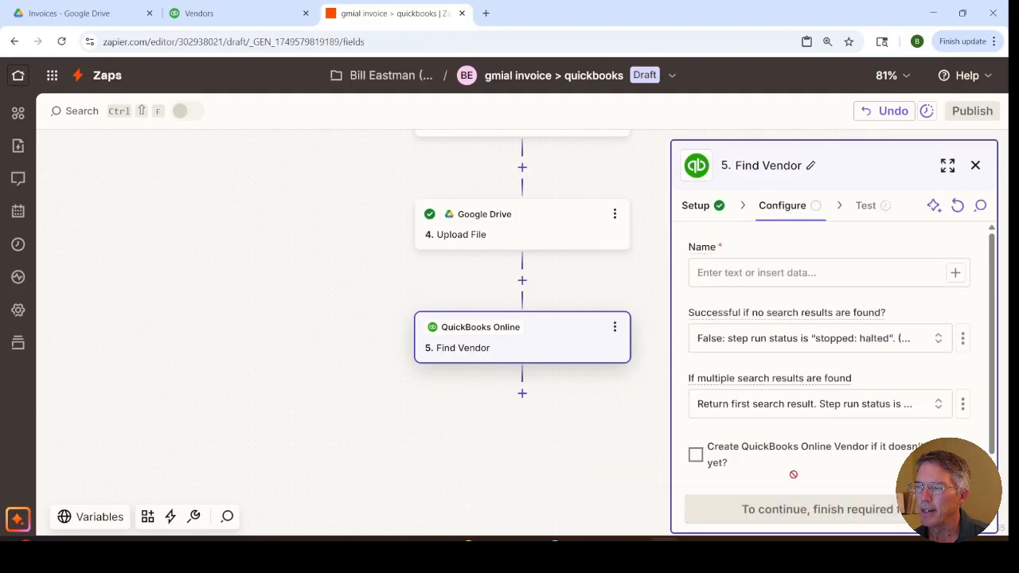
Step: Map the ChatGPT step's Vendor Name into Find Vendor's Name field and proceed to the test
{"action": "left_click", "coordinate": [759, 273]}
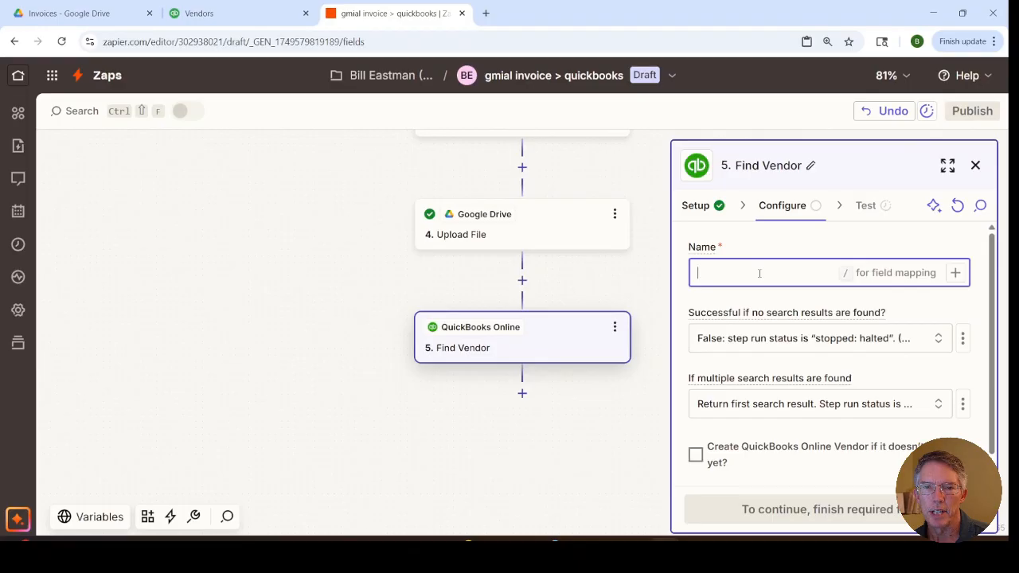
{"action": "type", "text": "/"}
{"action": "left_click", "coordinate": [518, 447]}
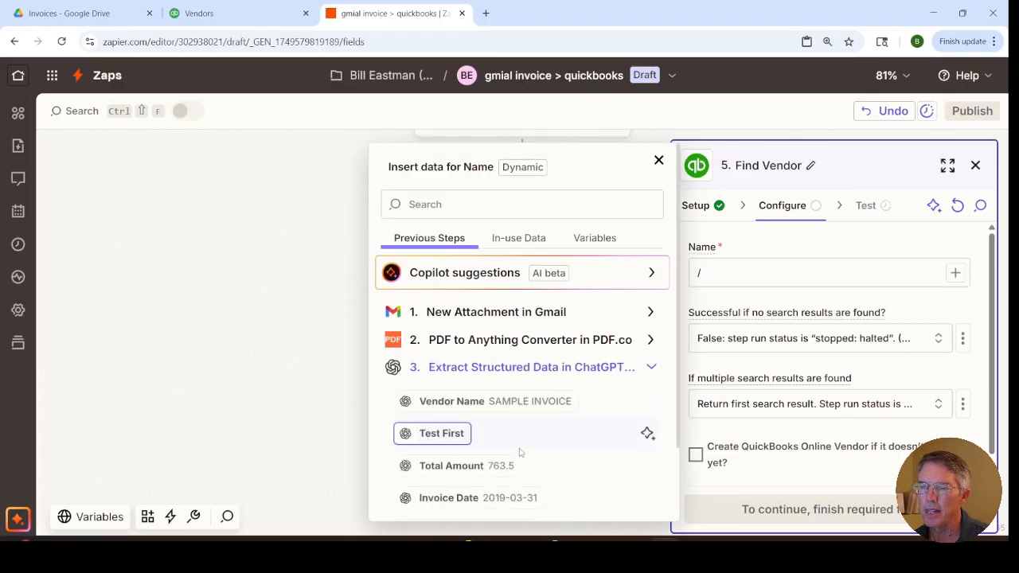
{"action": "scroll", "coordinate": [520, 452], "scroll_direction": "down", "scroll_amount": 1}
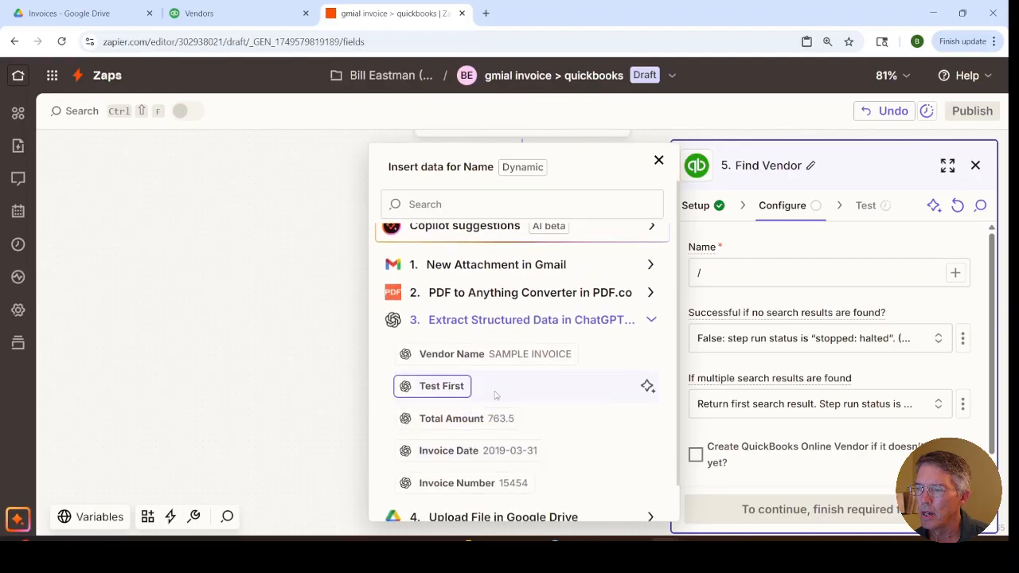
{"action": "left_click", "coordinate": [481, 355]}
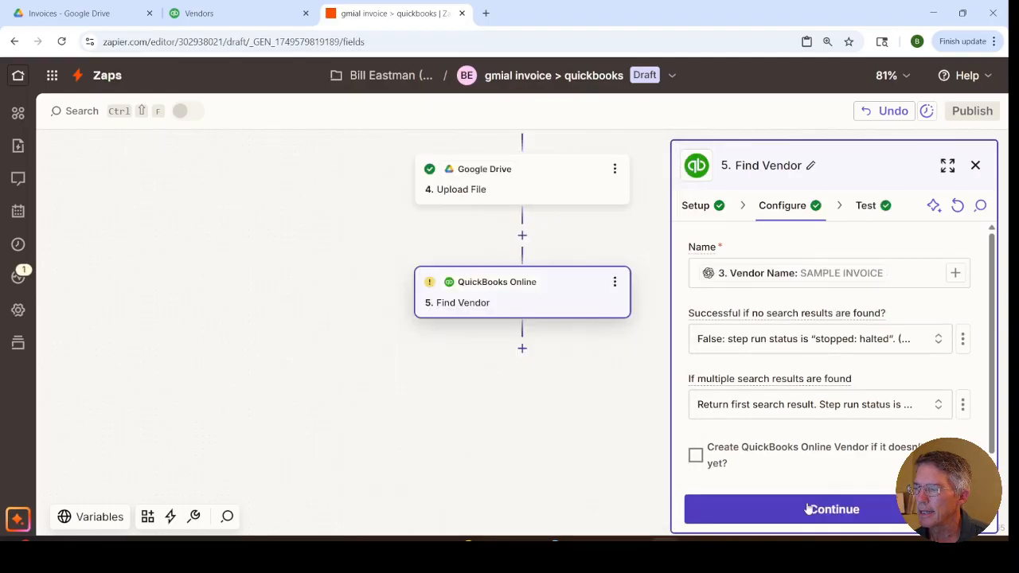
{"action": "left_click", "coordinate": [809, 509]}
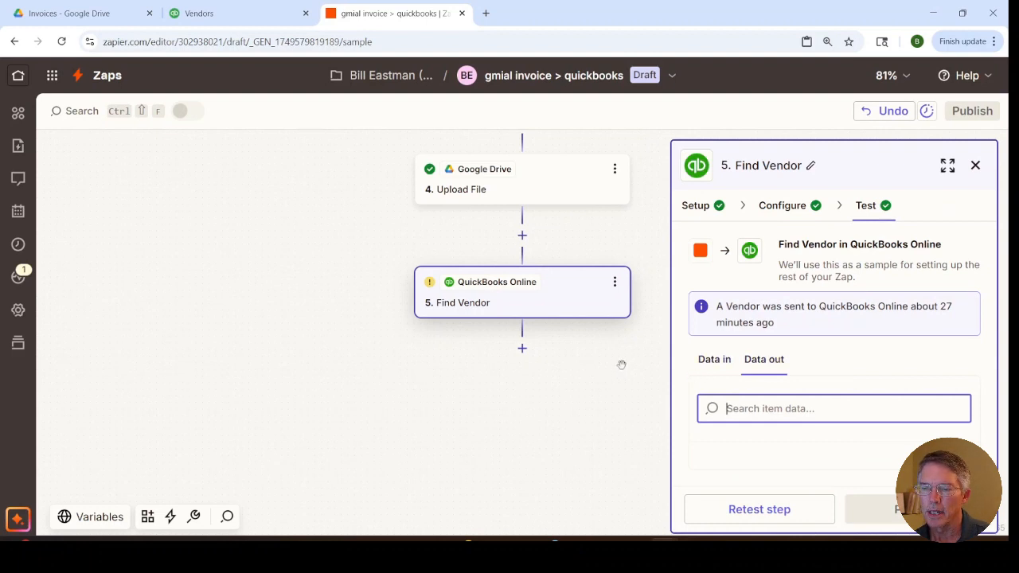
Step: Add a QuickBooks Online step after Find Vendor using Create Bill (Account Based) and the existing account, and proceed to its configuration
{"action": "left_click", "coordinate": [522, 348]}
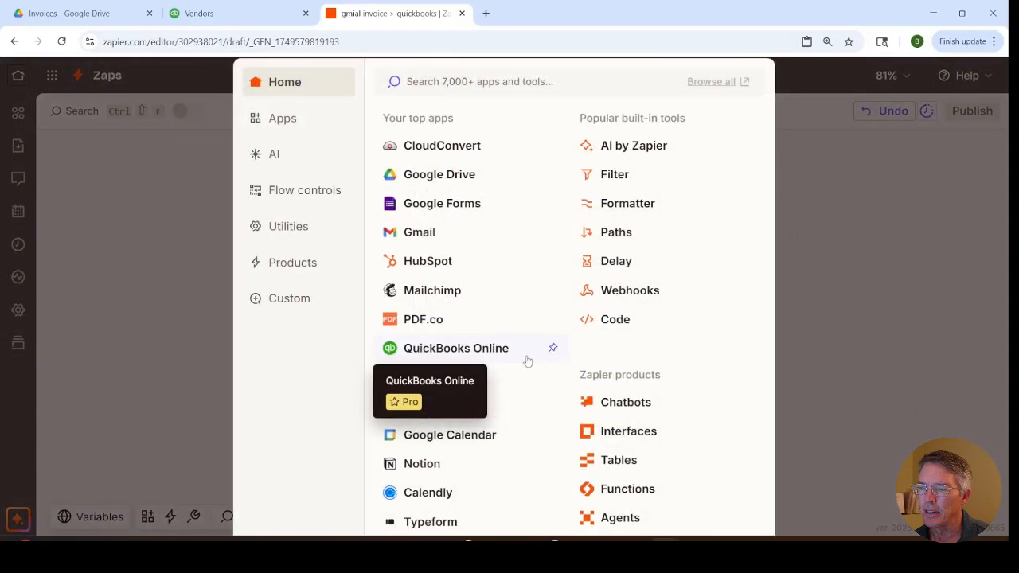
{"action": "left_click", "coordinate": [456, 350]}
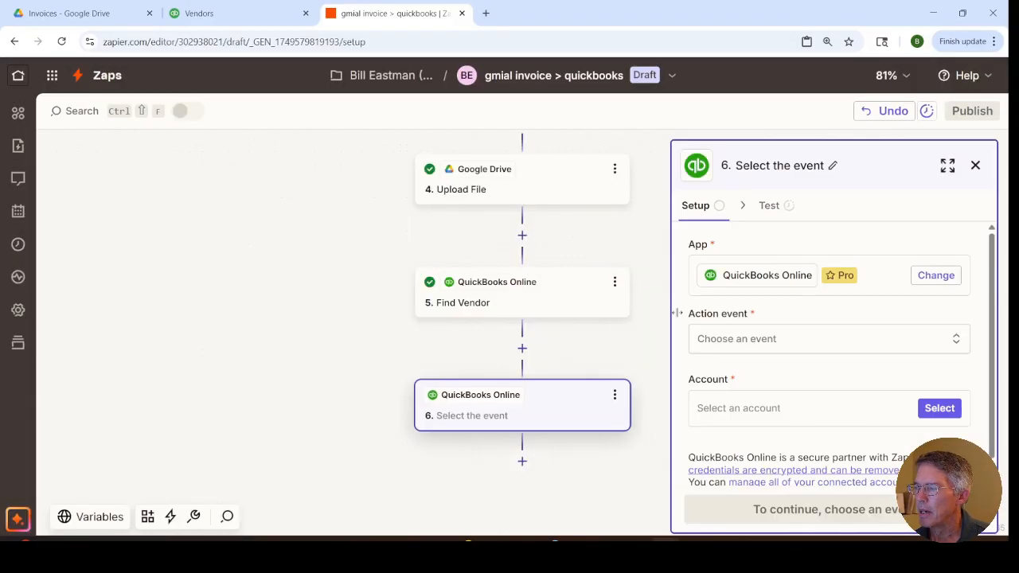
{"action": "left_click", "coordinate": [710, 341]}
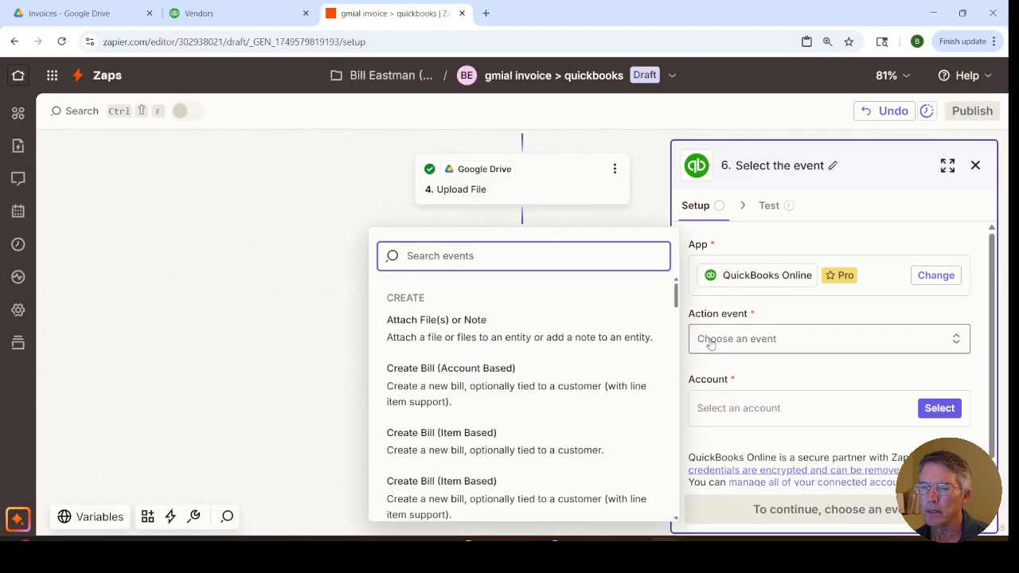
{"action": "left_click", "coordinate": [475, 377]}
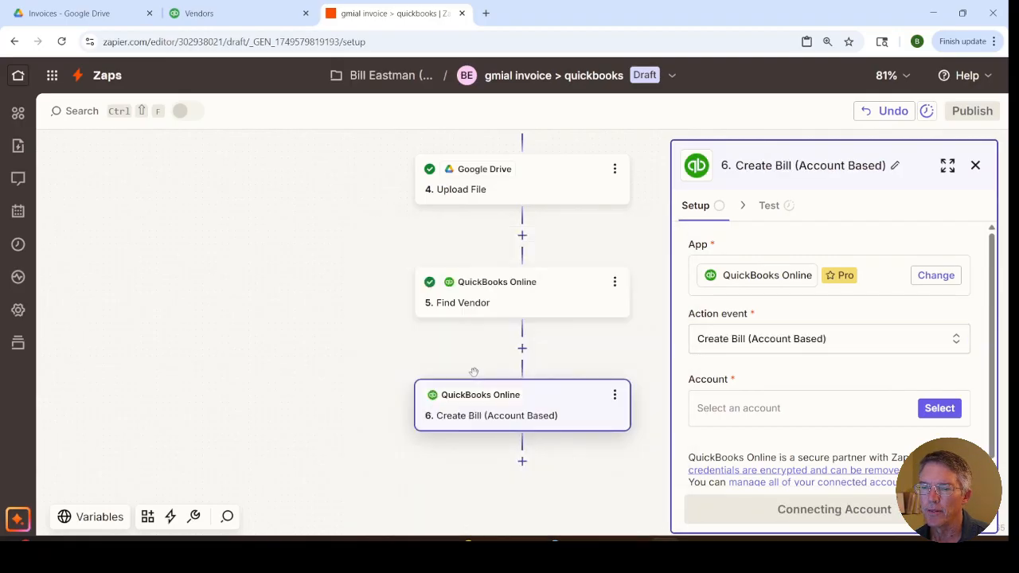
{"action": "left_click", "coordinate": [938, 412]}
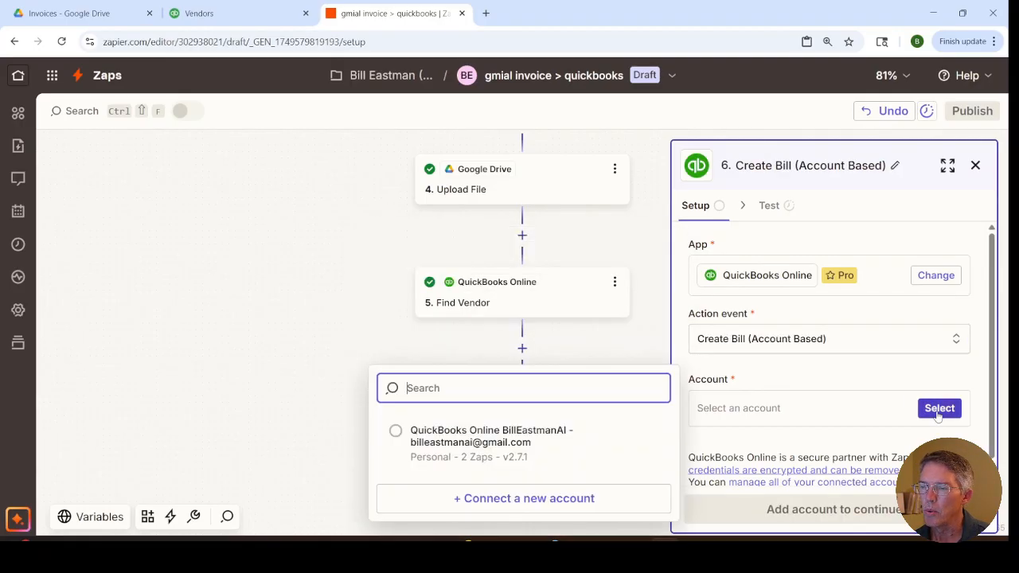
{"action": "left_click", "coordinate": [446, 441]}
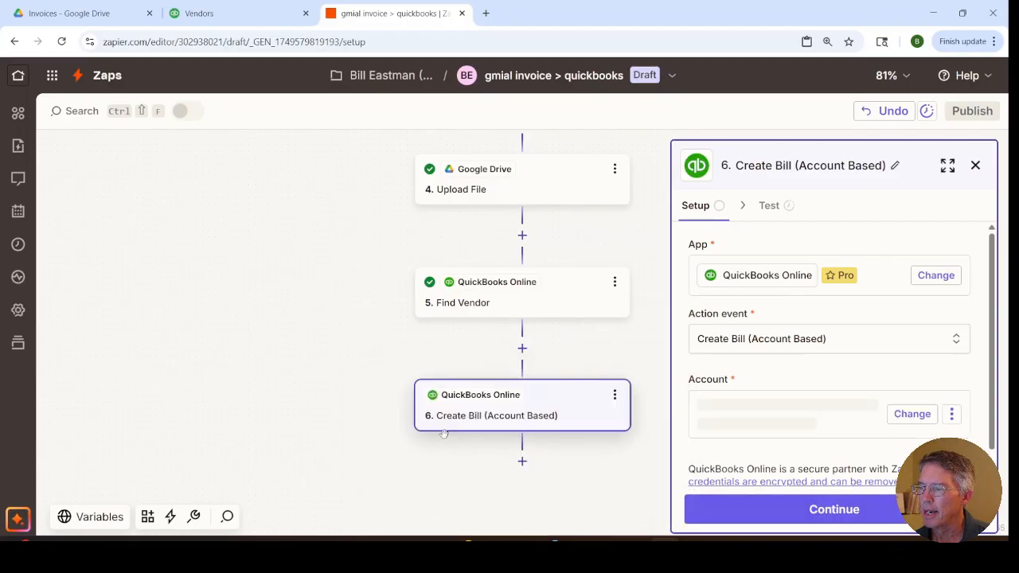
{"action": "left_click", "coordinate": [765, 508]}
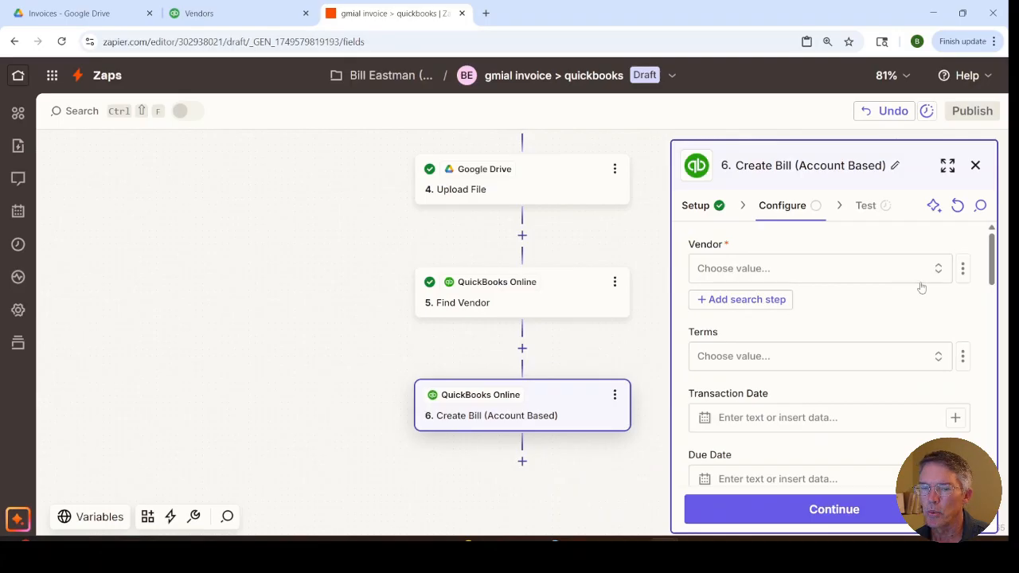
Step: Switch the bill's Vendor field to a custom value and map the Find Vendor step's ID into it
{"action": "left_click", "coordinate": [869, 273]}
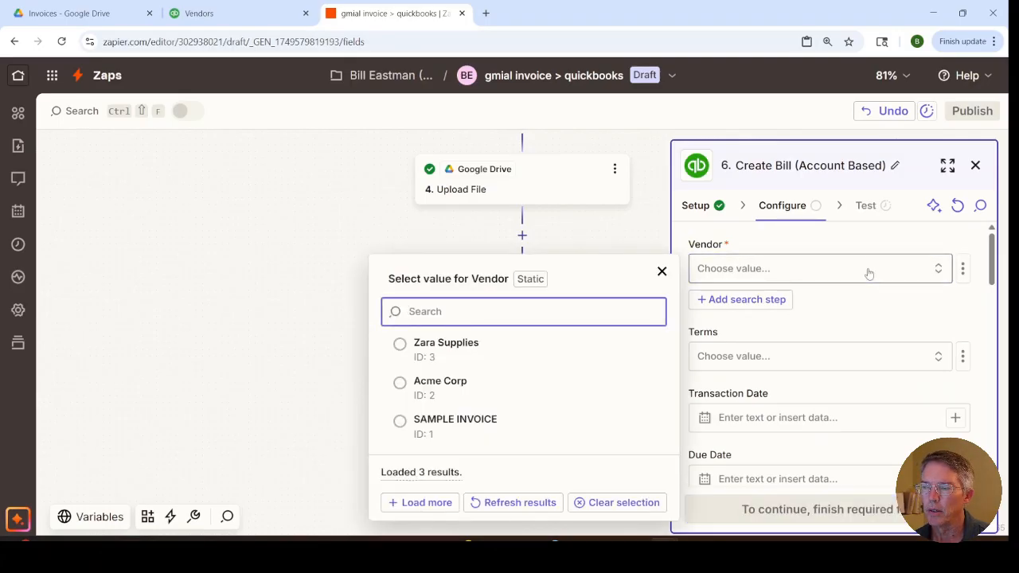
{"action": "left_click", "coordinate": [868, 274]}
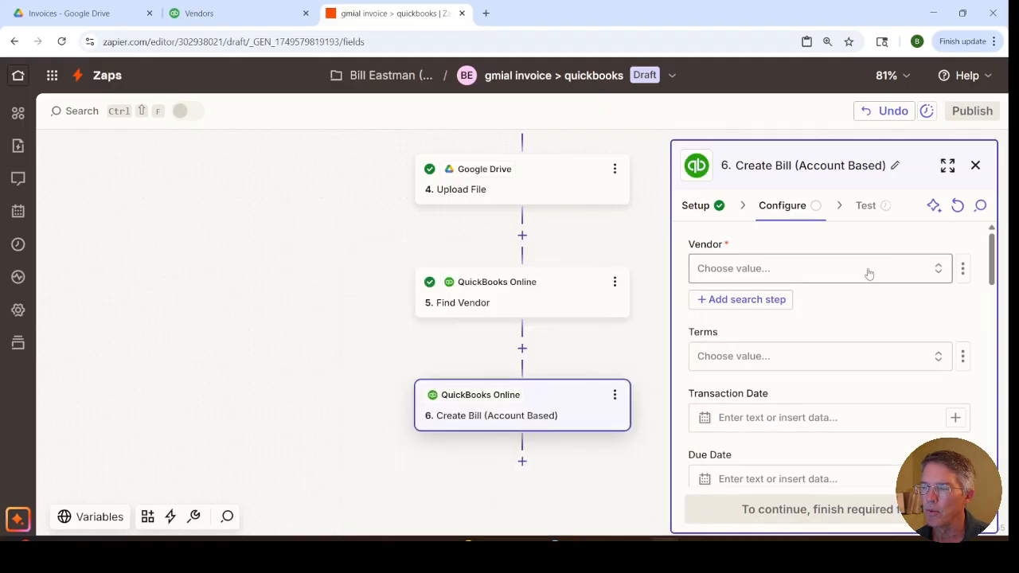
{"action": "left_click", "coordinate": [964, 272]}
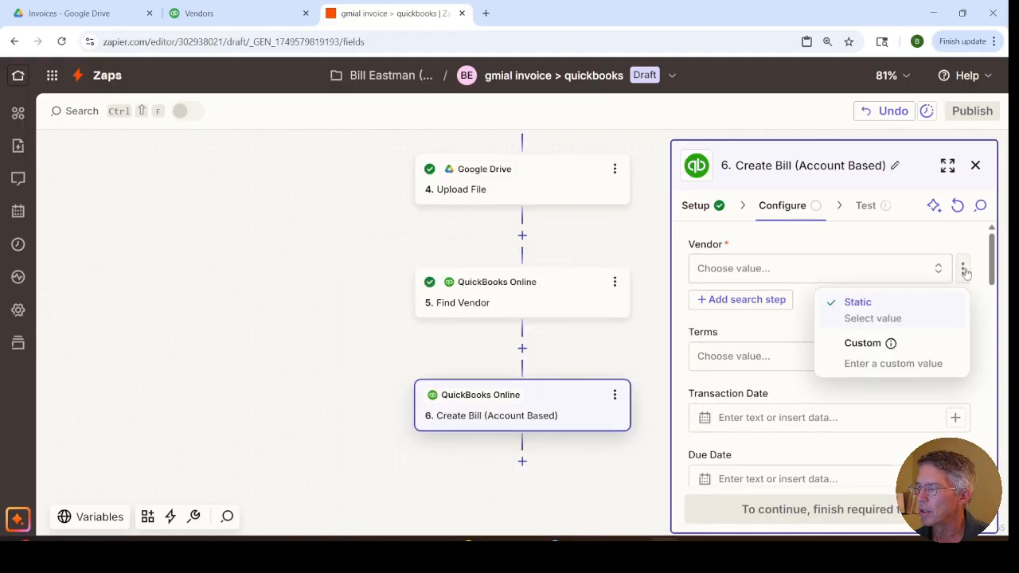
{"action": "left_click", "coordinate": [868, 351]}
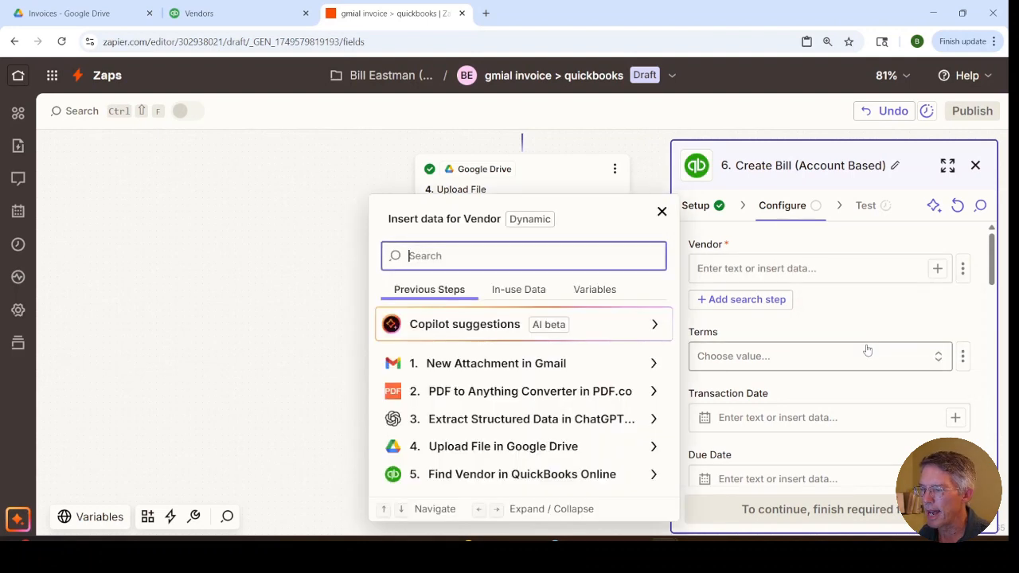
{"action": "left_click", "coordinate": [570, 479]}
{"action": "scroll", "coordinate": [546, 414], "scroll_direction": "down", "scroll_amount": 5}
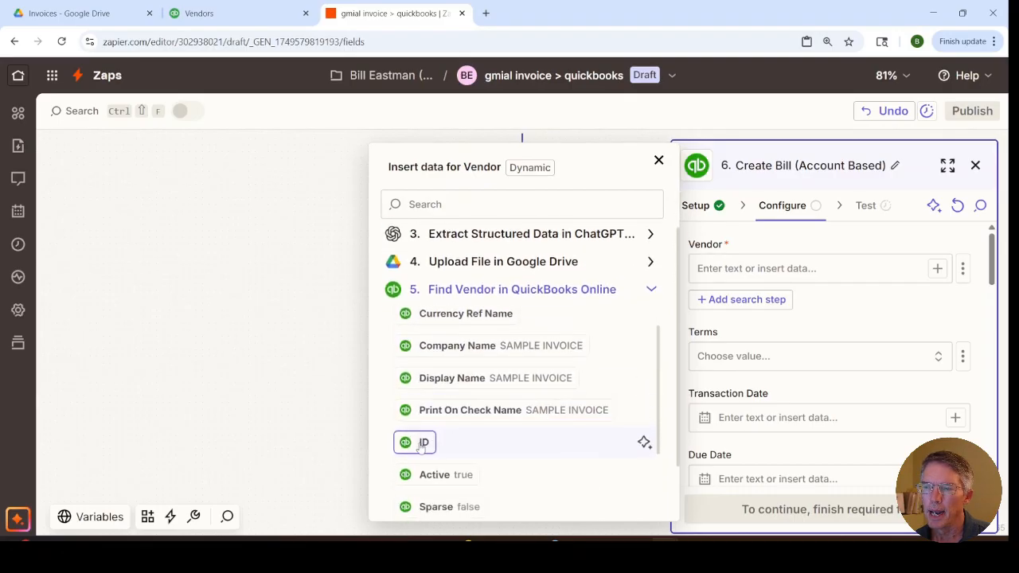
{"action": "left_click", "coordinate": [422, 444]}
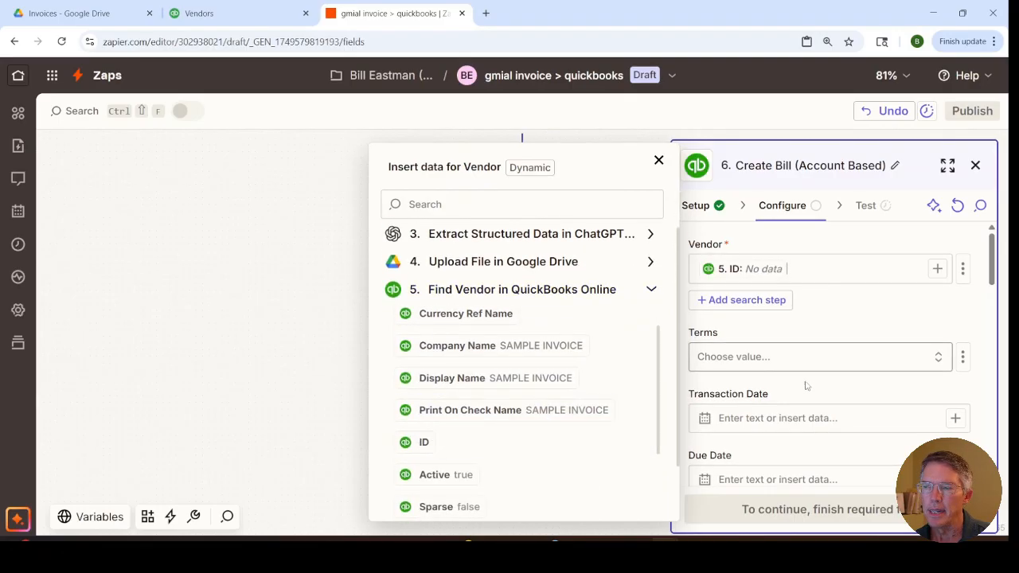
{"action": "scroll", "coordinate": [823, 390], "scroll_direction": "down", "scroll_amount": 1}
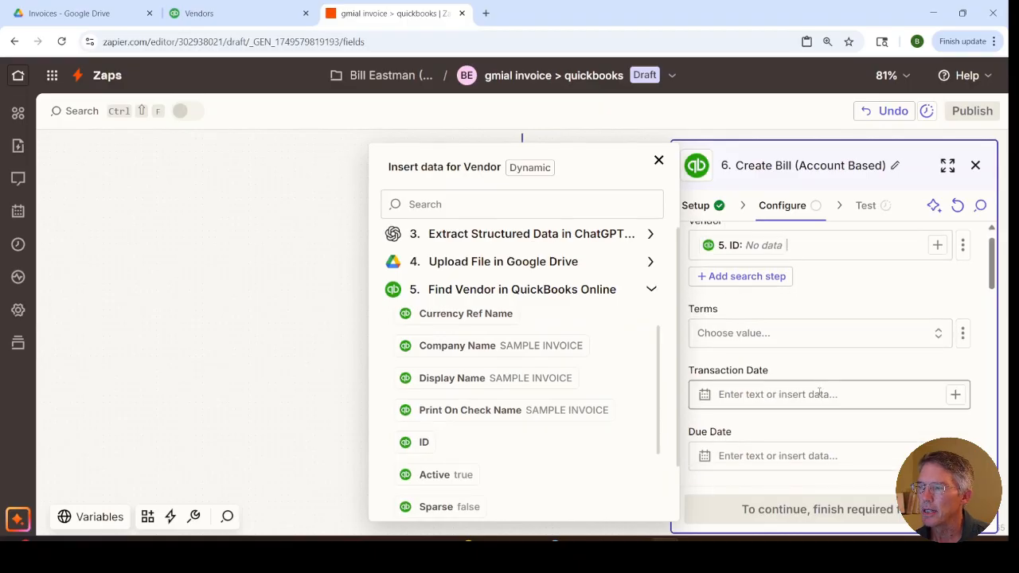
Step: Map the ChatGPT step's Invoice Date into the bill's Transaction Date field
{"action": "left_click", "coordinate": [818, 393]}
{"action": "type", "text": "/"}
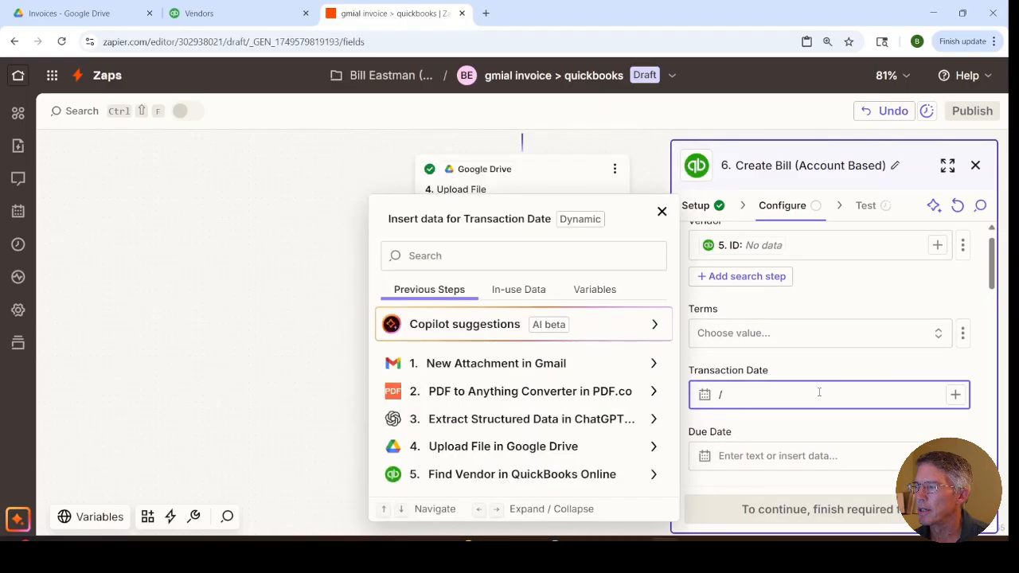
{"action": "left_click", "coordinate": [578, 419]}
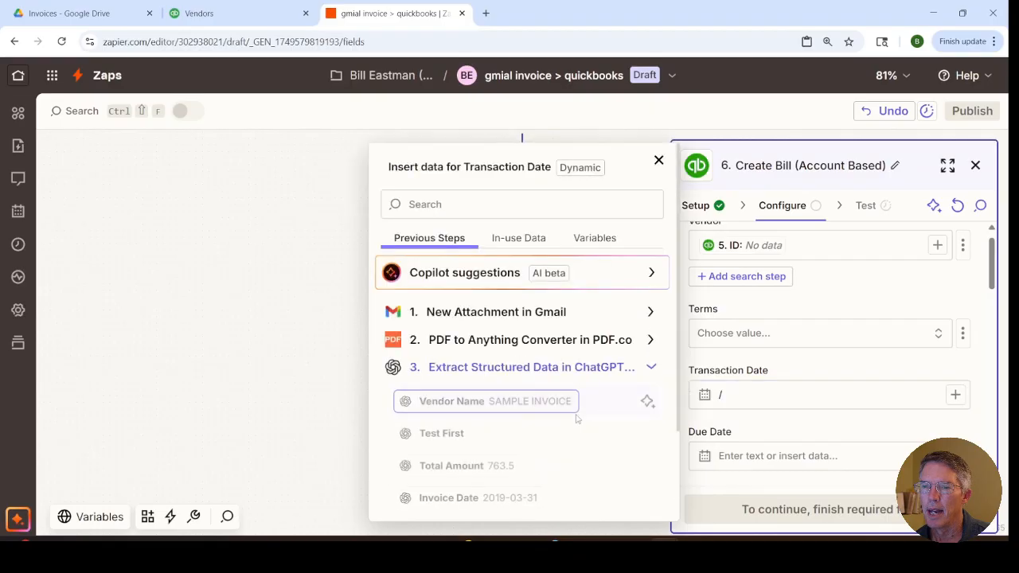
{"action": "scroll", "coordinate": [544, 452], "scroll_direction": "down", "scroll_amount": 1}
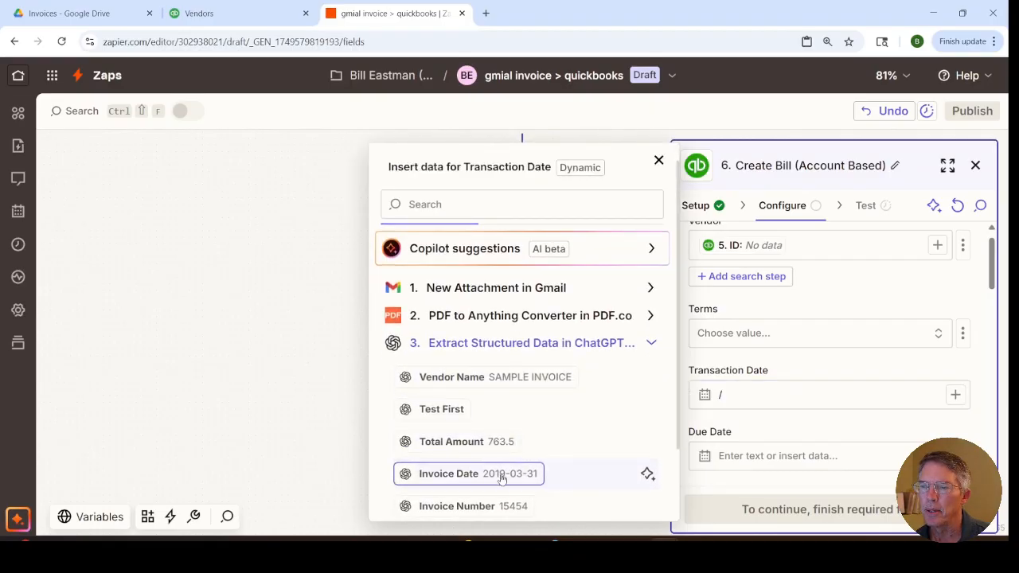
{"action": "left_click", "coordinate": [539, 473]}
Step: Map the ChatGPT step's Invoice Number into the bill's Bill Number field
{"action": "scroll", "coordinate": [824, 364], "scroll_direction": "down", "scroll_amount": 1}
{"action": "left_click", "coordinate": [774, 410]}
{"action": "type", "text": "/"}
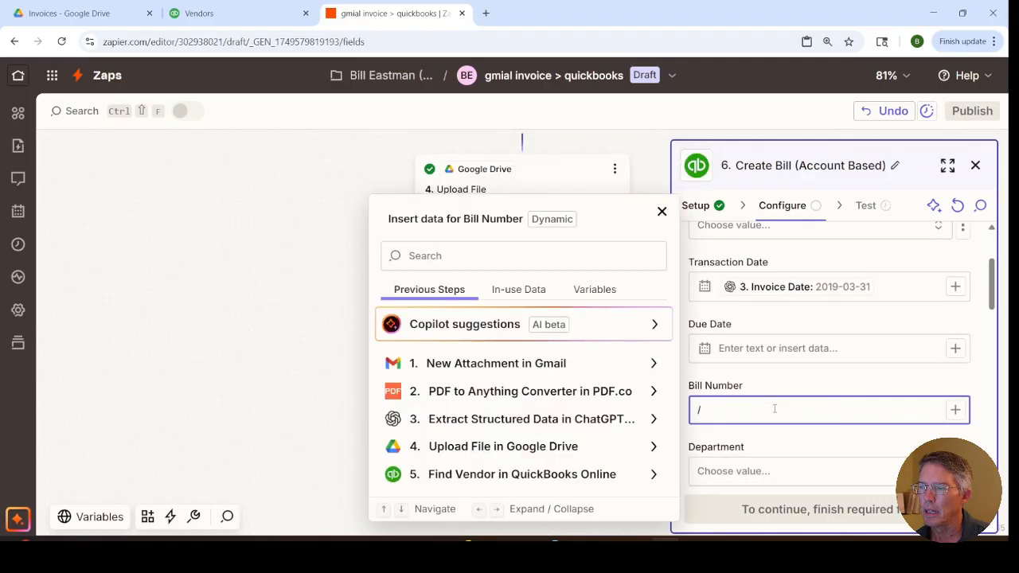
{"action": "left_click", "coordinate": [594, 423]}
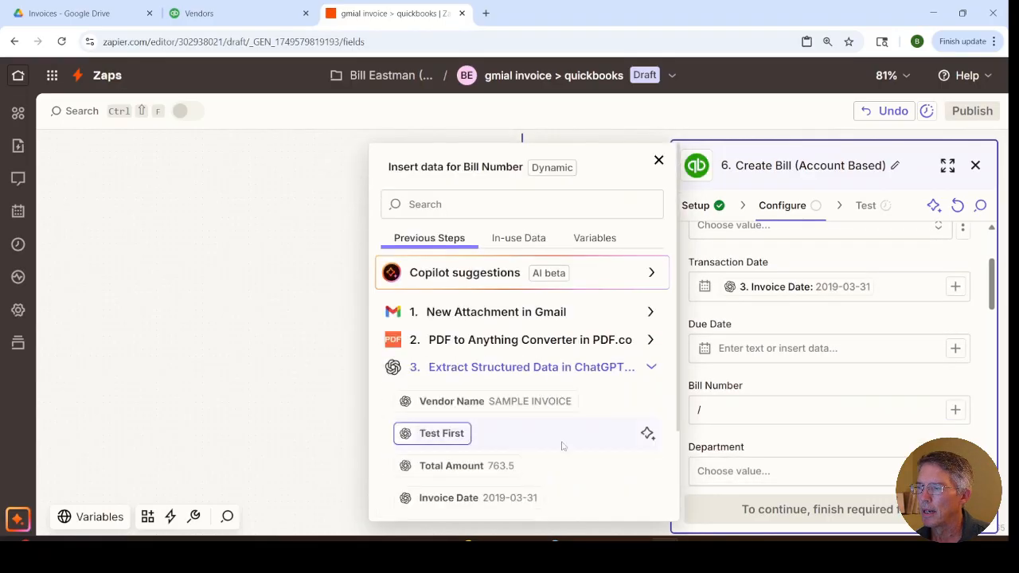
{"action": "scroll", "coordinate": [565, 444], "scroll_direction": "down", "scroll_amount": 2}
{"action": "left_click", "coordinate": [506, 467]}
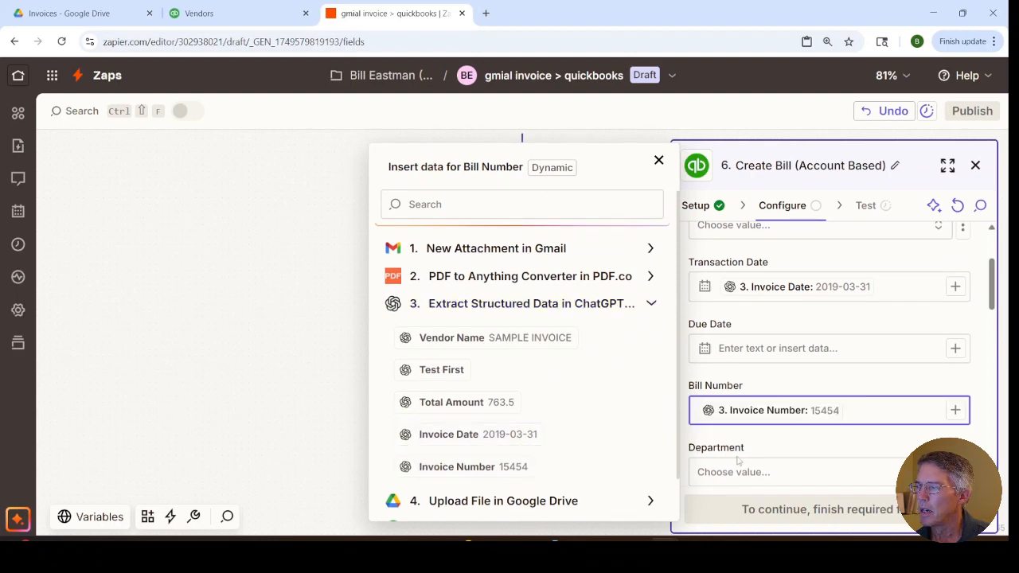
Step: Map the ChatGPT step's Total Amount into the required Amount field of the bill's line items
{"action": "scroll", "coordinate": [737, 460], "scroll_direction": "down", "scroll_amount": 3}
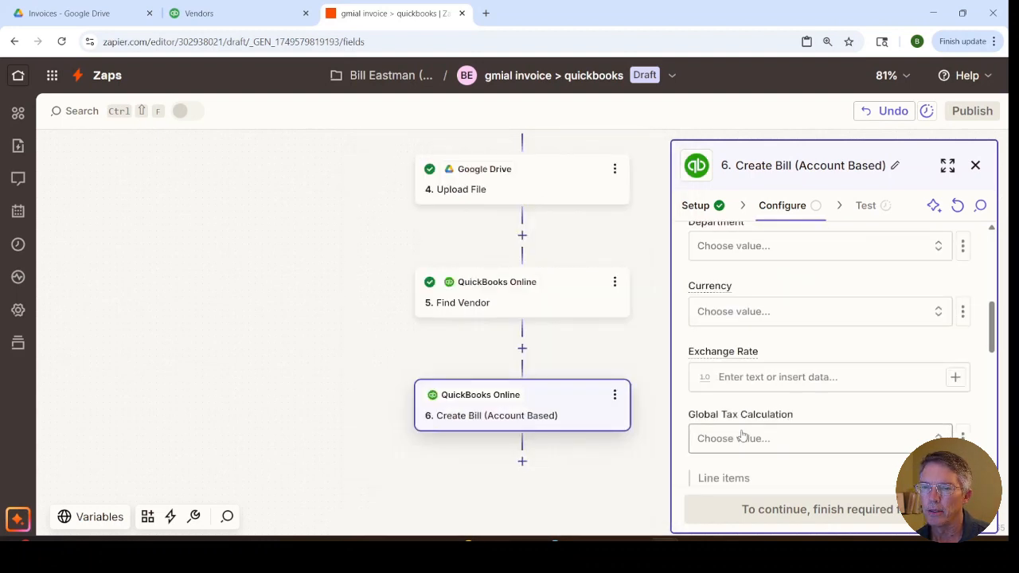
{"action": "scroll", "coordinate": [740, 435], "scroll_direction": "down", "scroll_amount": 1}
{"action": "scroll", "coordinate": [742, 430], "scroll_direction": "down", "scroll_amount": 1}
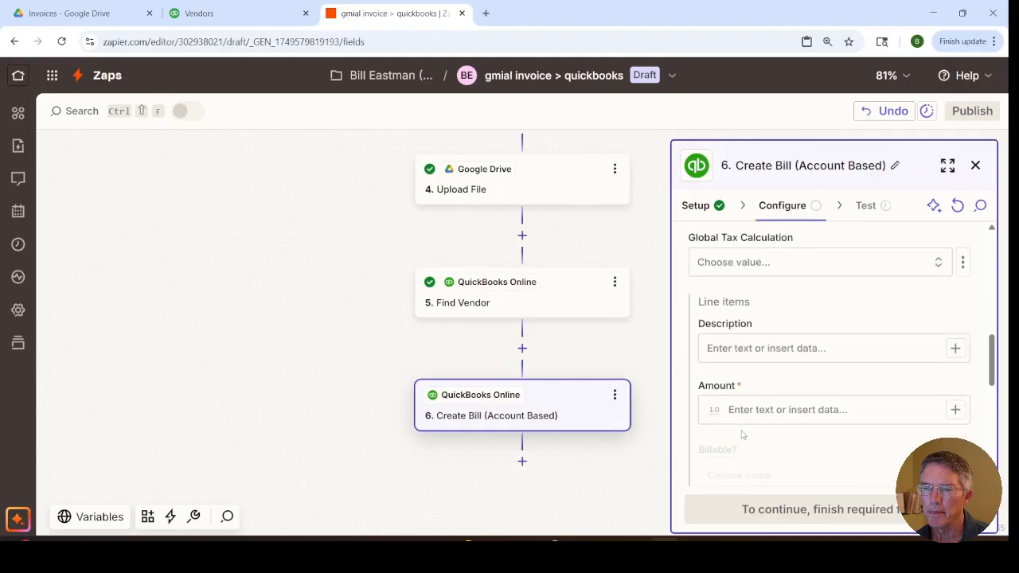
{"action": "left_click", "coordinate": [742, 408]}
{"action": "type", "text": "/"}
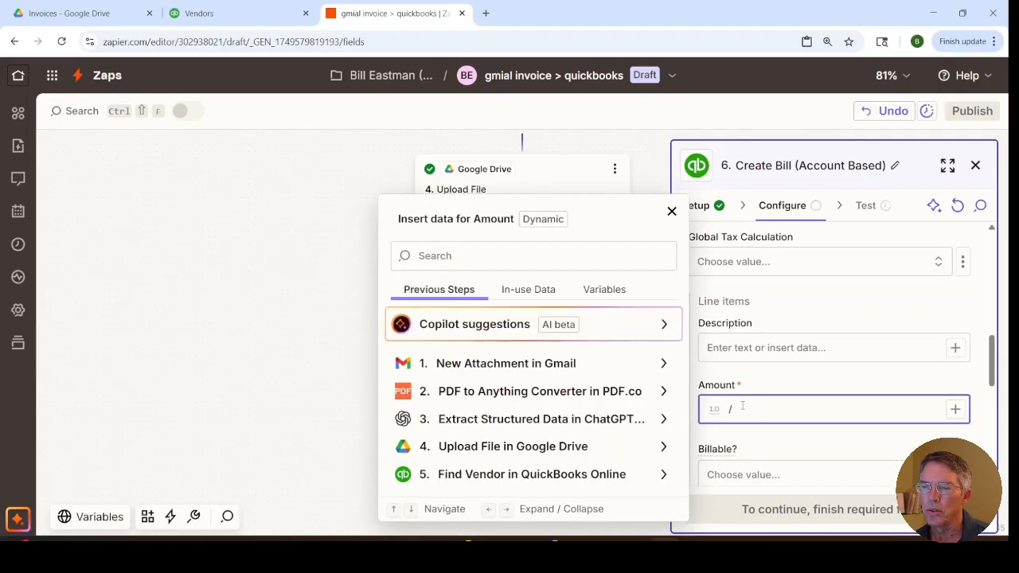
{"action": "left_click", "coordinate": [574, 418]}
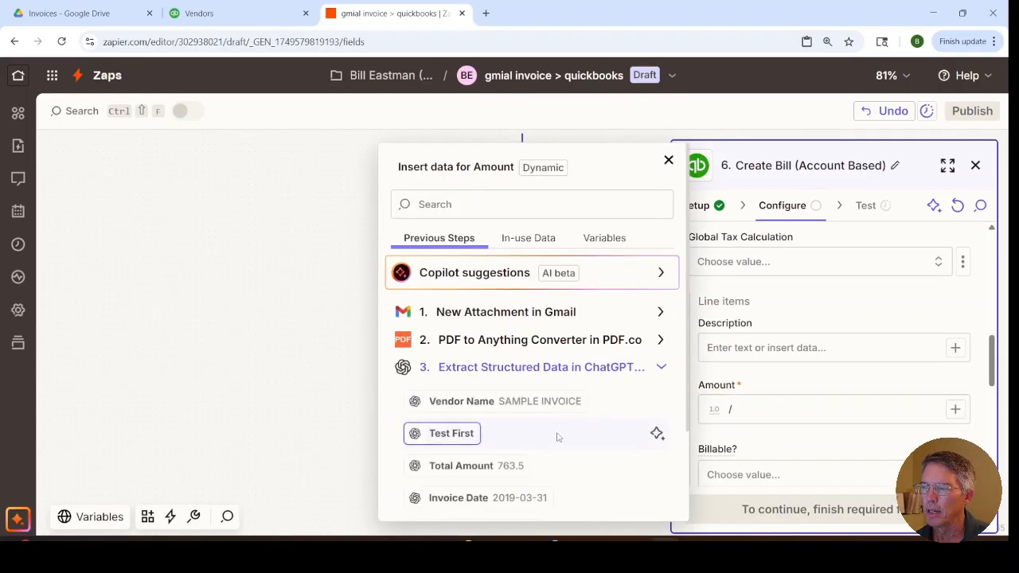
{"action": "left_click", "coordinate": [497, 465]}
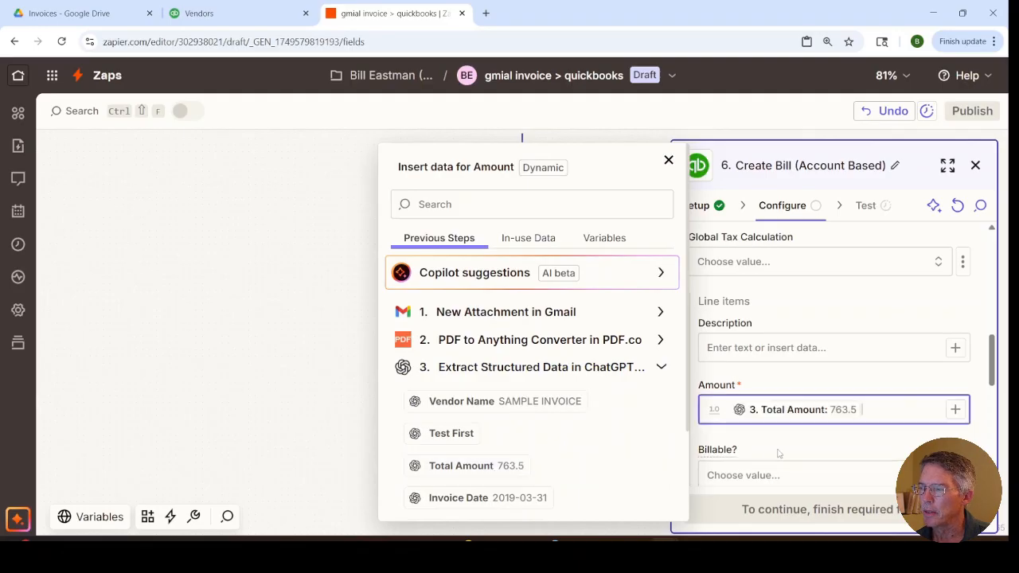
Step: Set the bill line item's Account to Vendor Payments
{"action": "scroll", "coordinate": [780, 451], "scroll_direction": "down", "scroll_amount": 5}
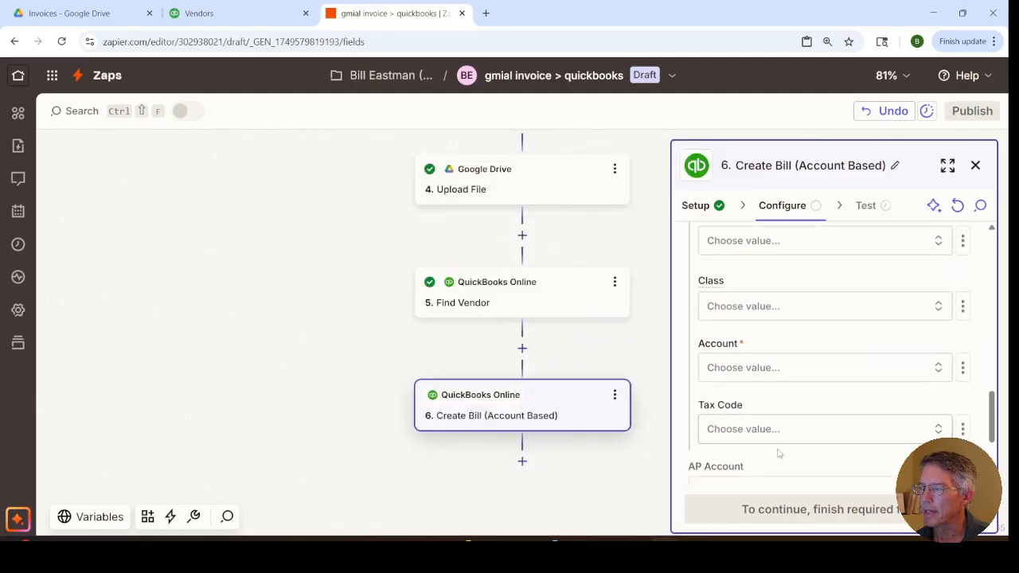
{"action": "left_click", "coordinate": [763, 376]}
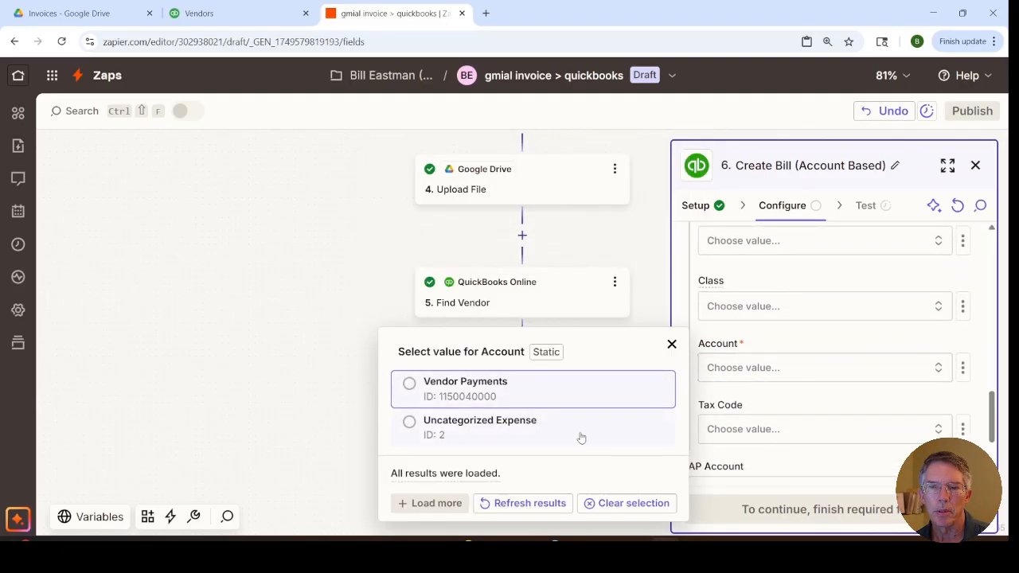
{"action": "left_click", "coordinate": [447, 396]}
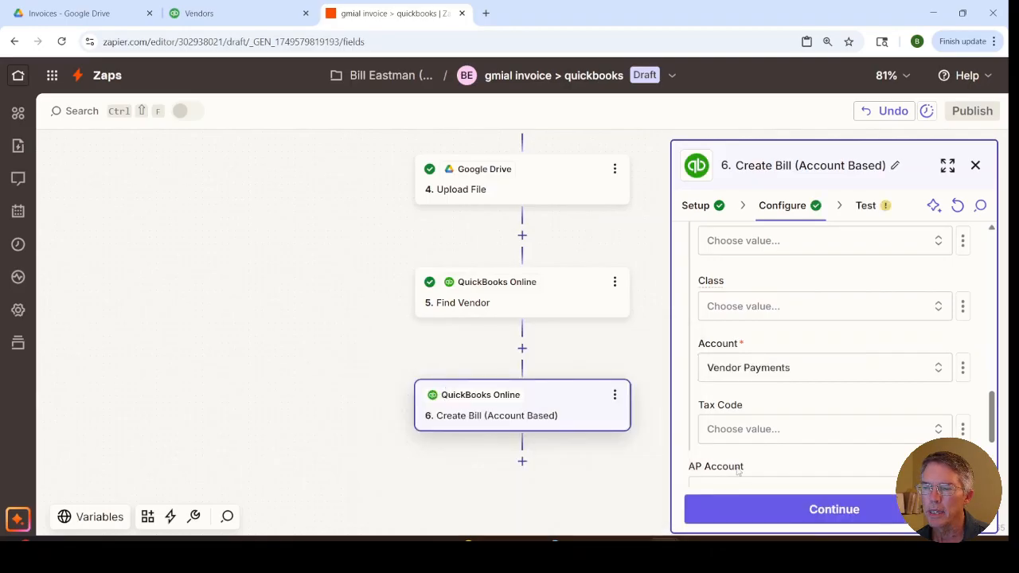
Step: Proceed to the Create Bill test, send the test bill to QuickBooks Online, and switch to the QuickBooks Vendors page
{"action": "left_click", "coordinate": [787, 514]}
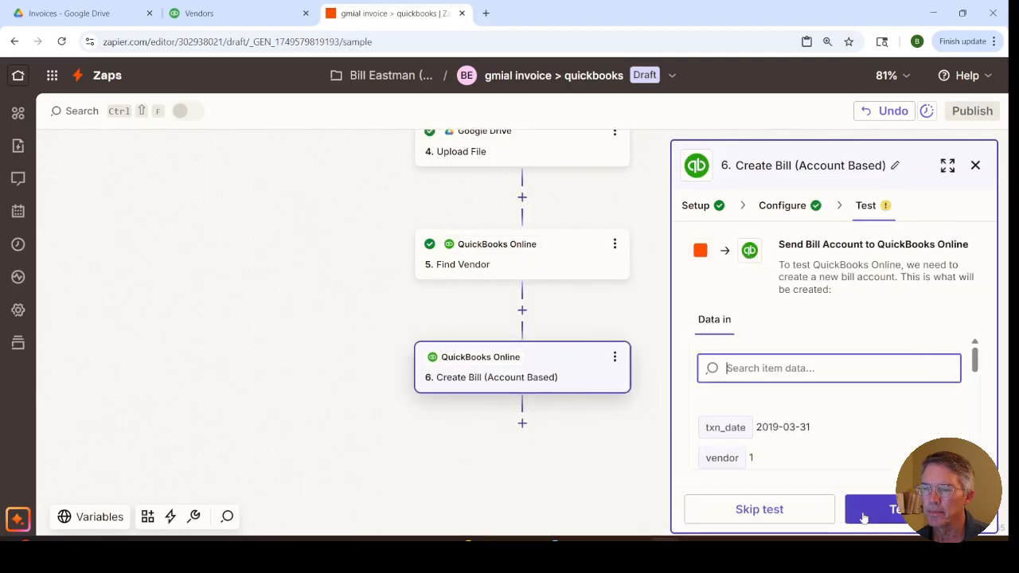
{"action": "left_click", "coordinate": [864, 514]}
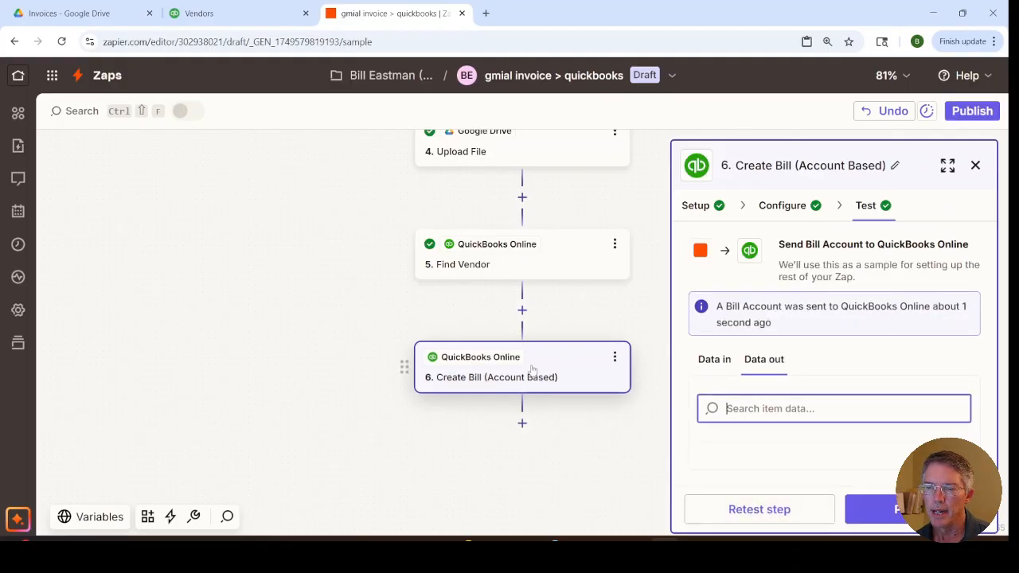
{"action": "left_click", "coordinate": [239, 16]}
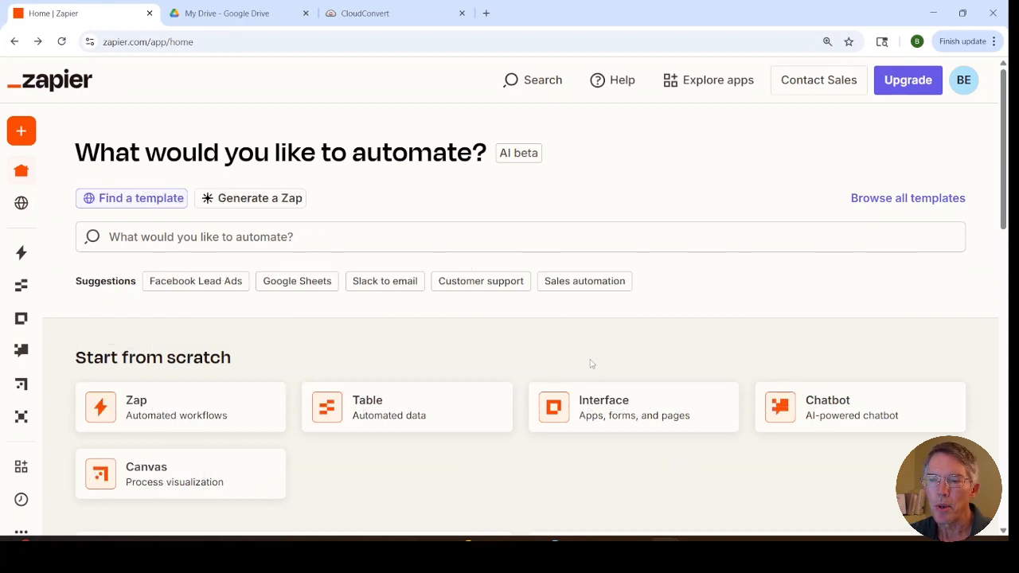
Step: Switch to Google Drive, view the contents of the Business Cards folder, and bring up the CloudConvert site
{"action": "left_click", "coordinate": [230, 21]}
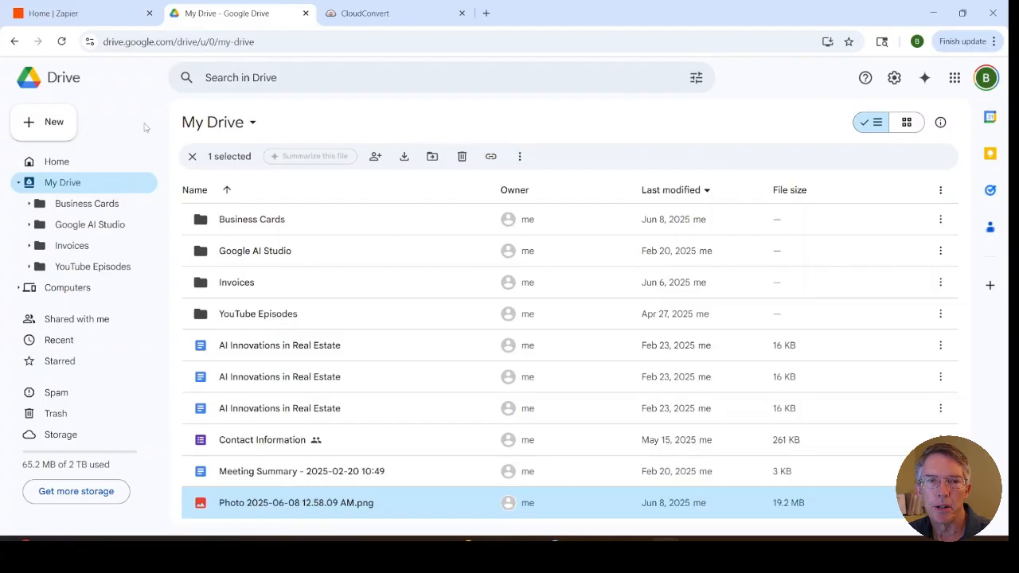
{"action": "mouse_move", "coordinate": [200, 223]}
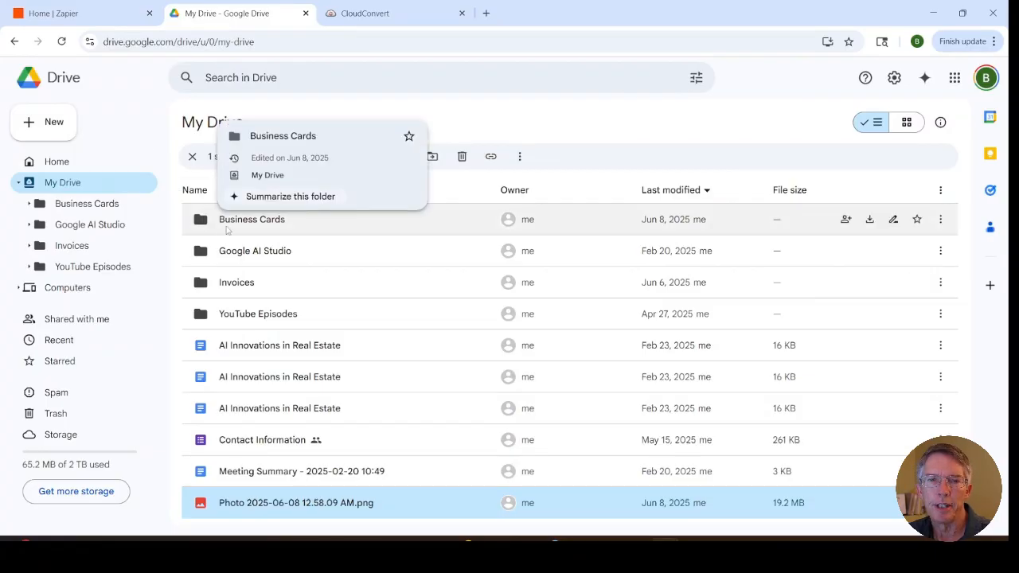
{"action": "double_click", "coordinate": [267, 227]}
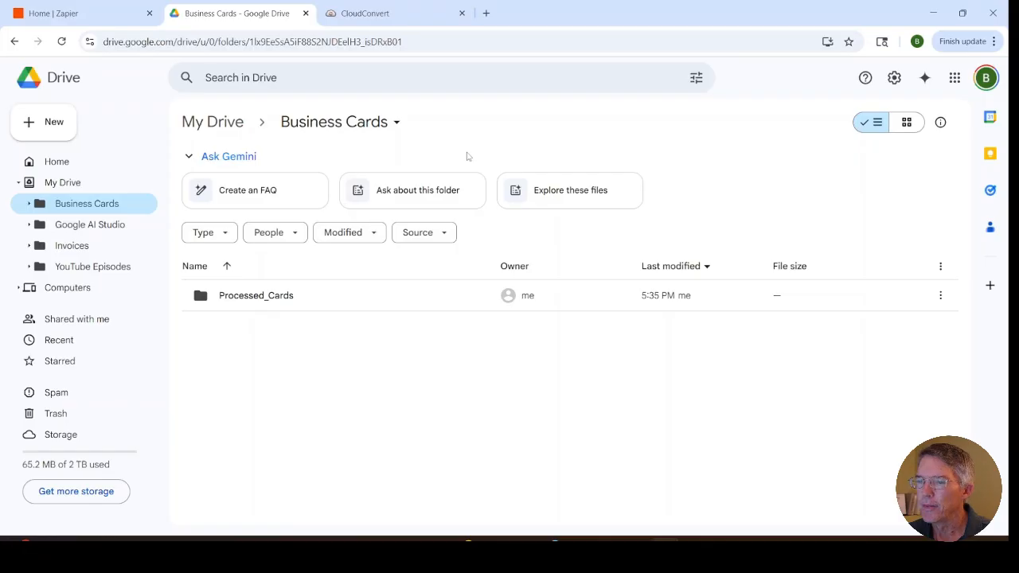
{"action": "left_click", "coordinate": [359, 14]}
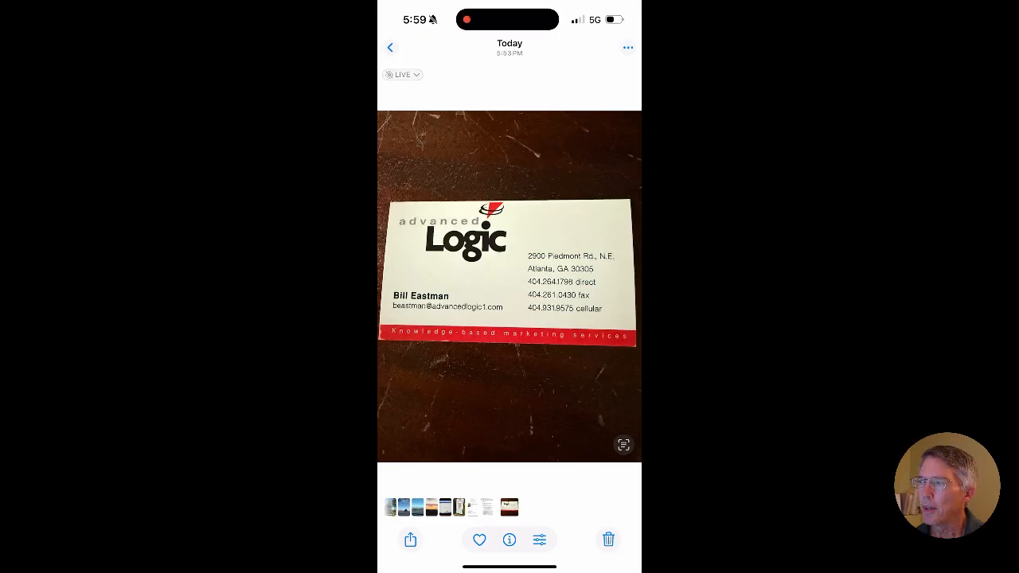
Step: Open the sharing options for the business card photo on the phone and review the full list of available sharing apps
{"action": "left_click", "coordinate": [410, 540]}
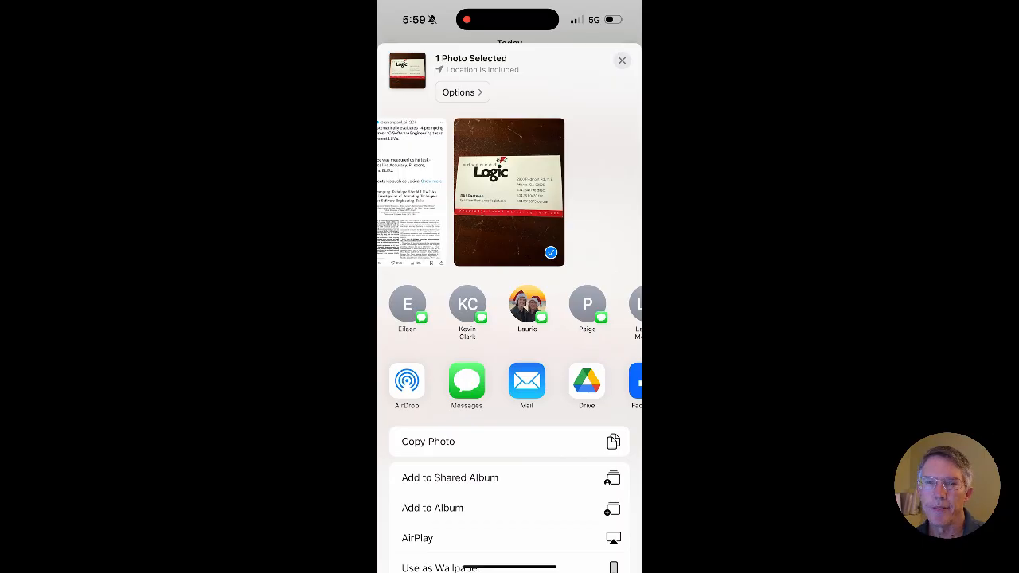
{"action": "scroll", "coordinate": [510, 382], "scroll_direction": "right", "scroll_amount": 10}
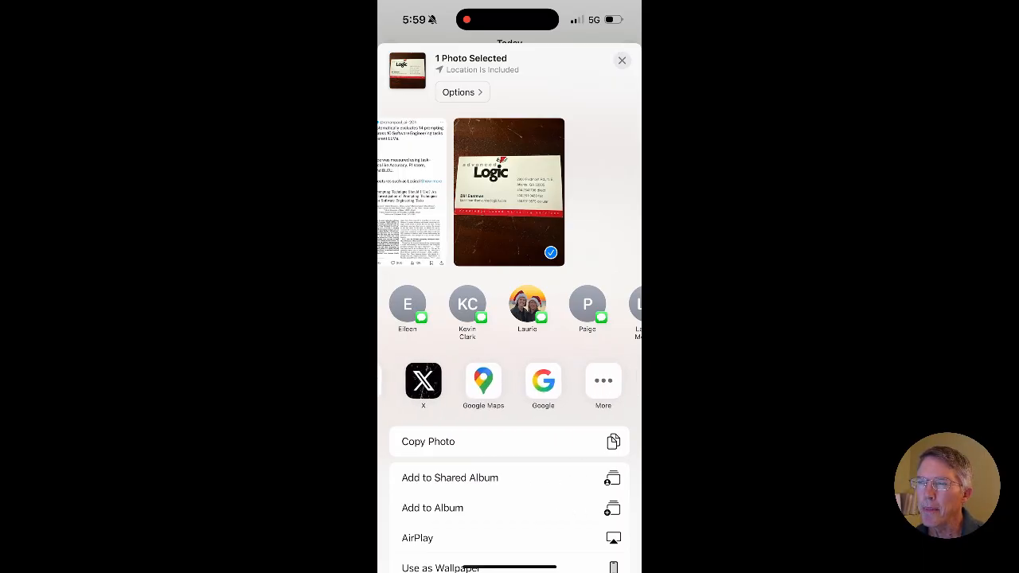
{"action": "left_click", "coordinate": [602, 383]}
{"action": "scroll", "coordinate": [509, 319], "scroll_direction": "down", "scroll_amount": 5}
{"action": "scroll", "coordinate": [509, 319], "scroll_direction": "up", "scroll_amount": 5}
{"action": "left_click", "coordinate": [402, 60]}
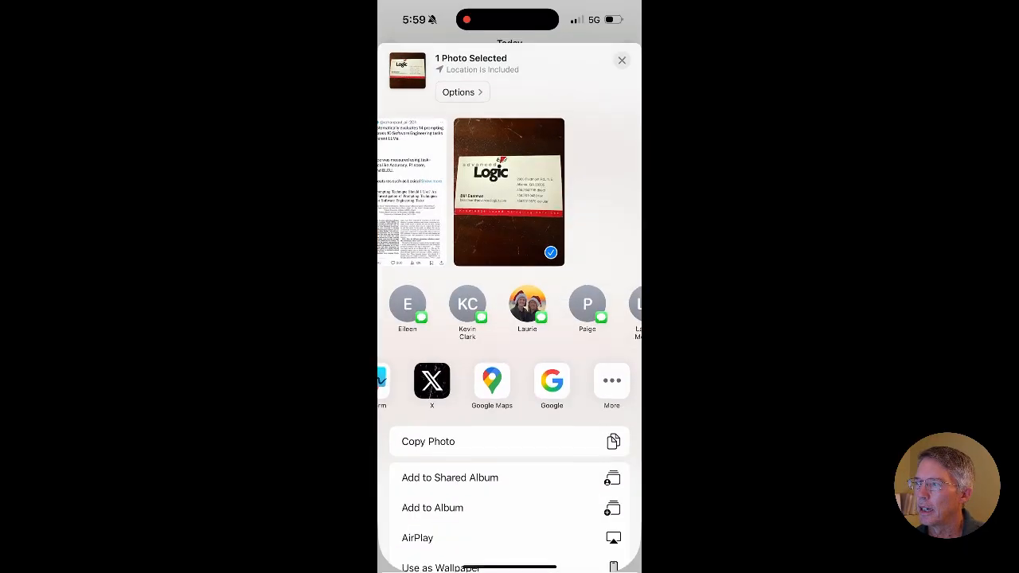
{"action": "scroll", "coordinate": [510, 382], "scroll_direction": "left", "scroll_amount": 10}
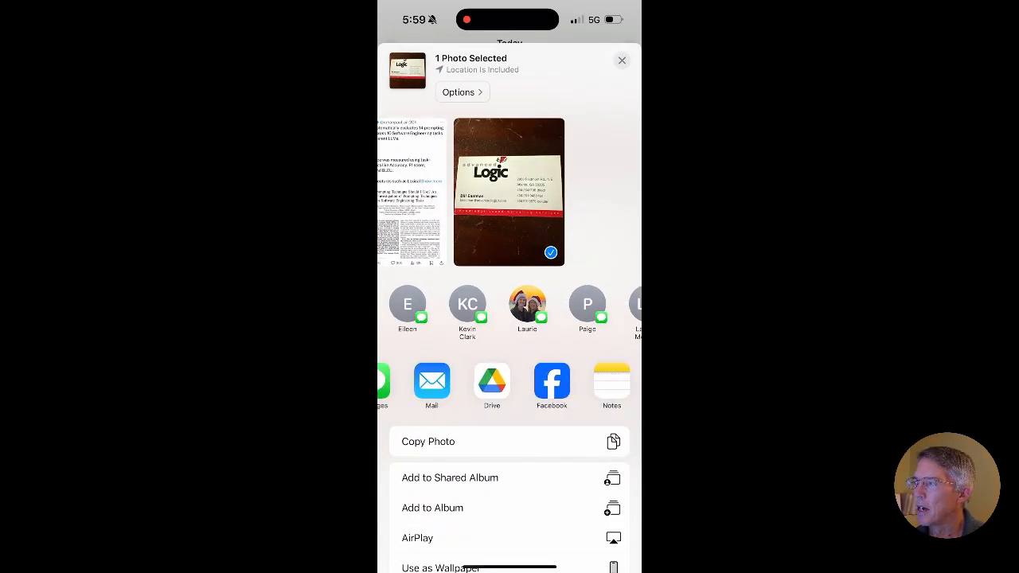
Step: Share the business card photo through Google Drive, uploading it to the Business Cards folder, and open that folder
{"action": "left_click", "coordinate": [536, 381]}
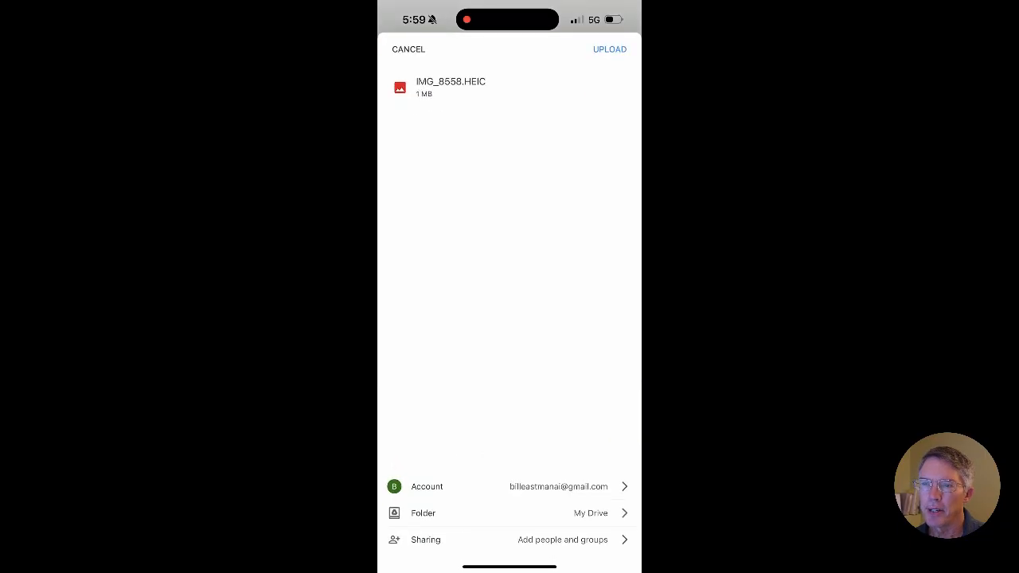
{"action": "left_click", "coordinate": [590, 513]}
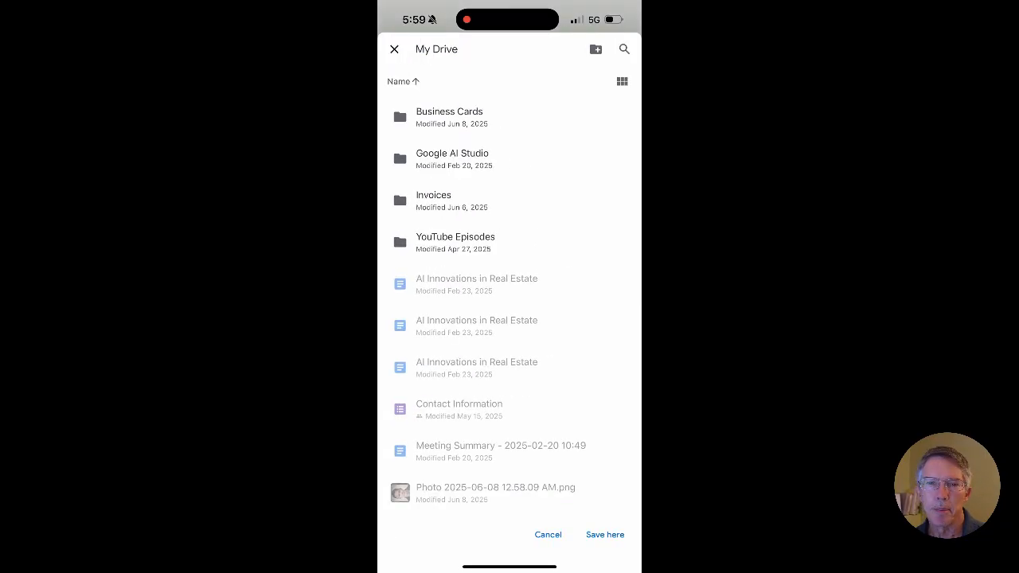
{"action": "left_click", "coordinate": [449, 117]}
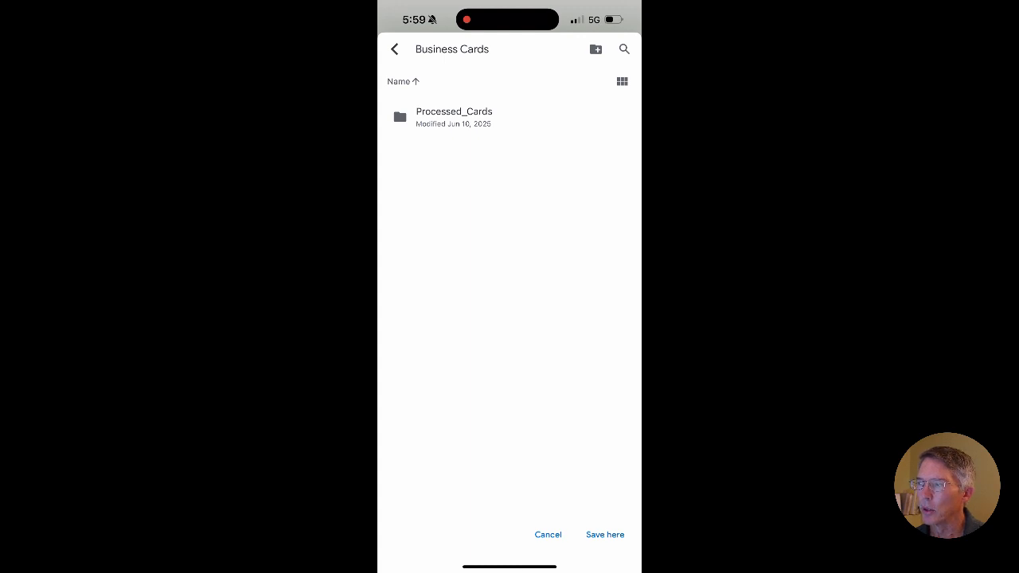
{"action": "left_click", "coordinate": [605, 534]}
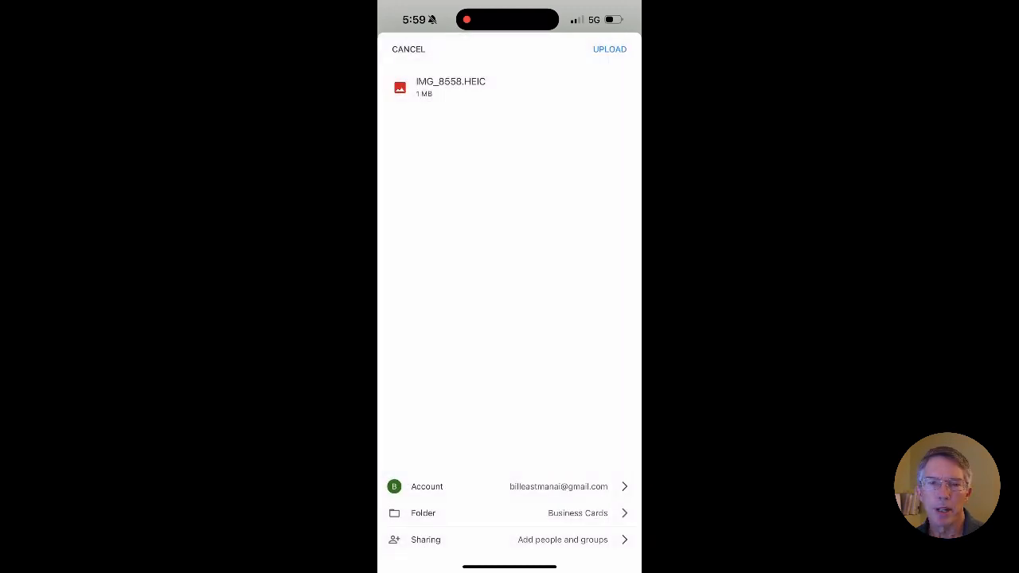
{"action": "left_click", "coordinate": [609, 48]}
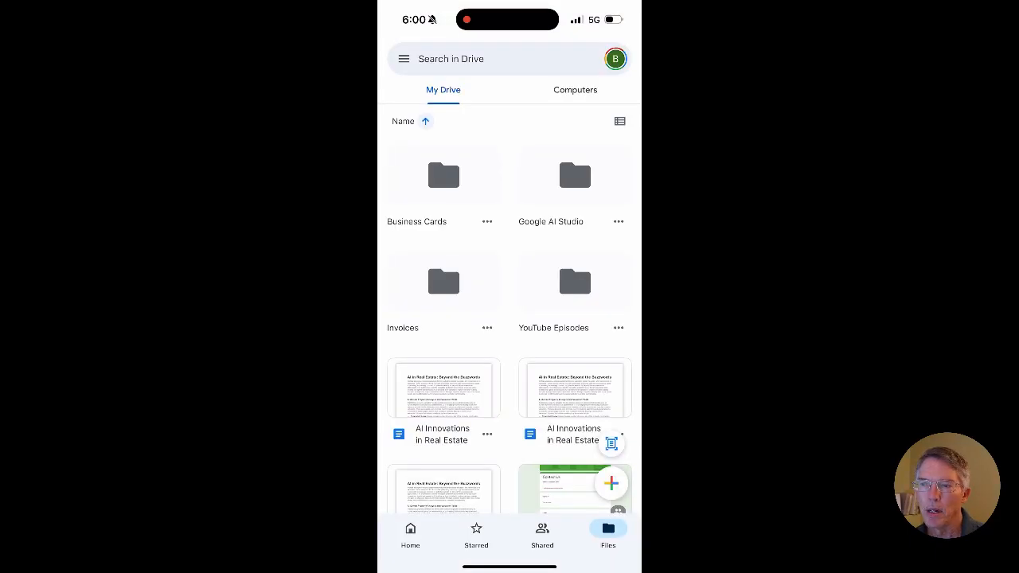
{"action": "left_click", "coordinate": [443, 183]}
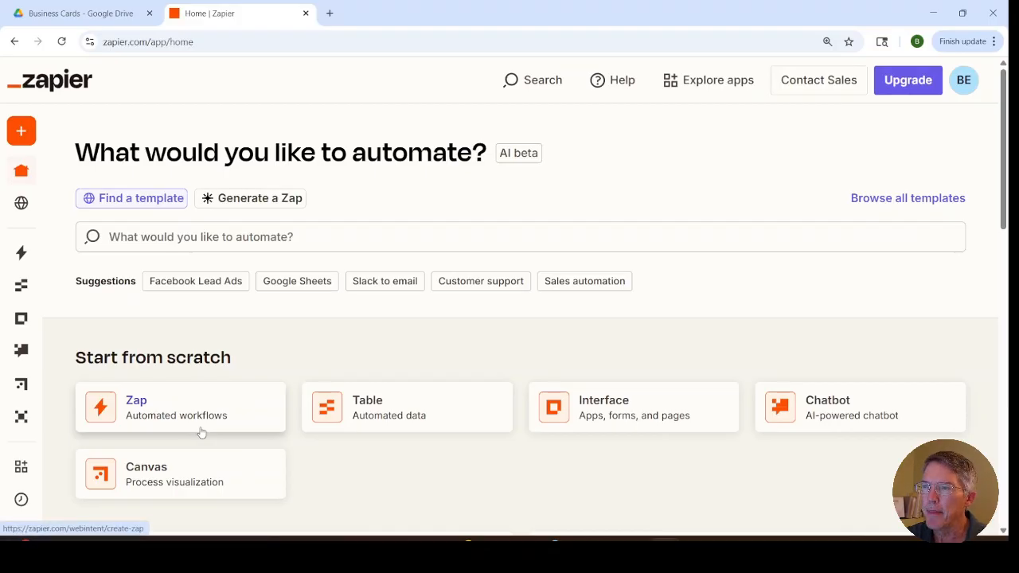
Step: Create a new Zap from scratch and name it bus_car>hubspot
{"action": "left_click", "coordinate": [153, 409]}
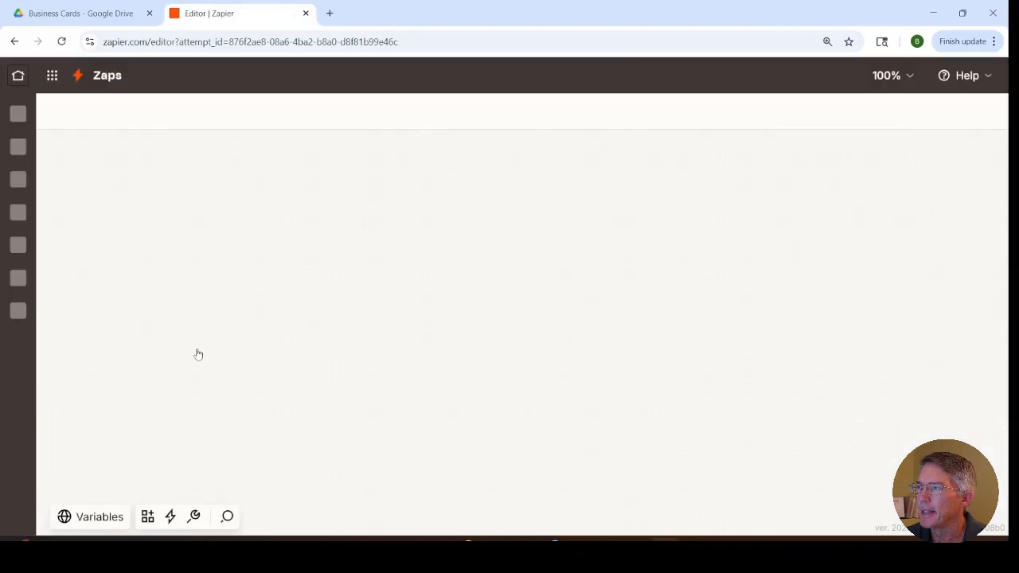
{"action": "left_click", "coordinate": [634, 74]}
{"action": "left_click", "coordinate": [526, 122]}
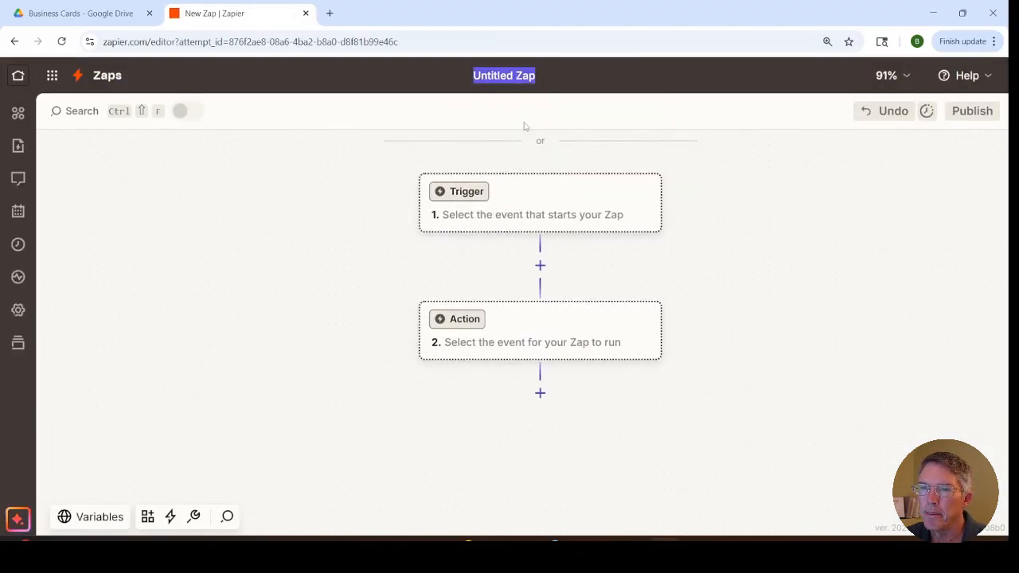
{"action": "type", "text": "bus_car"}
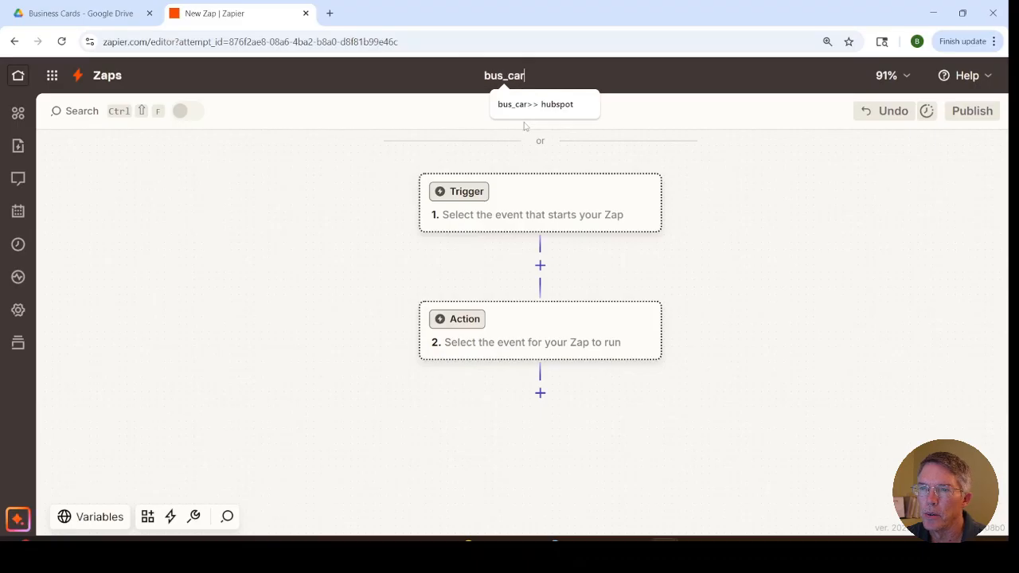
{"action": "type", "text": ">hu"}
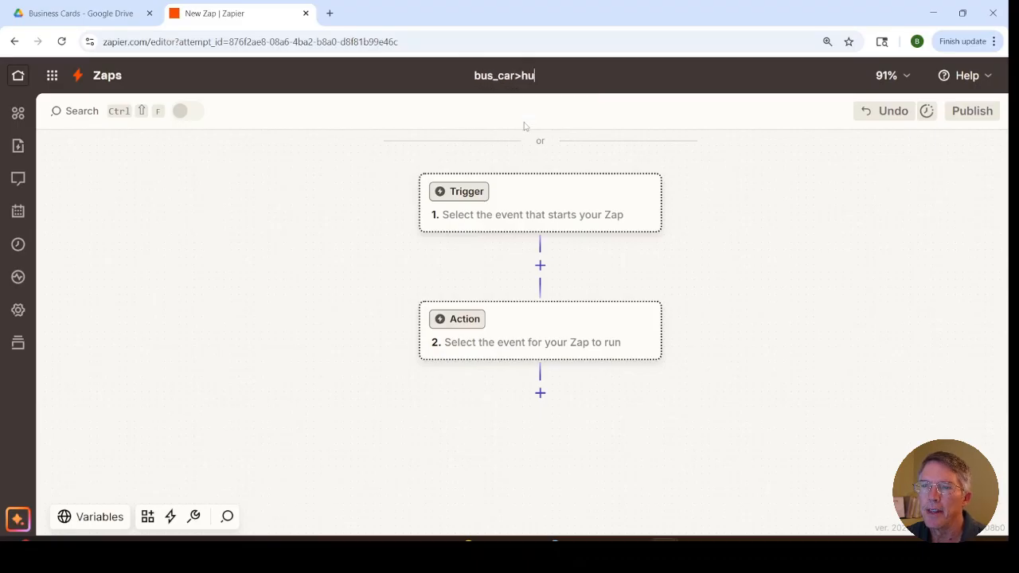
{"action": "type", "text": "bspot"}
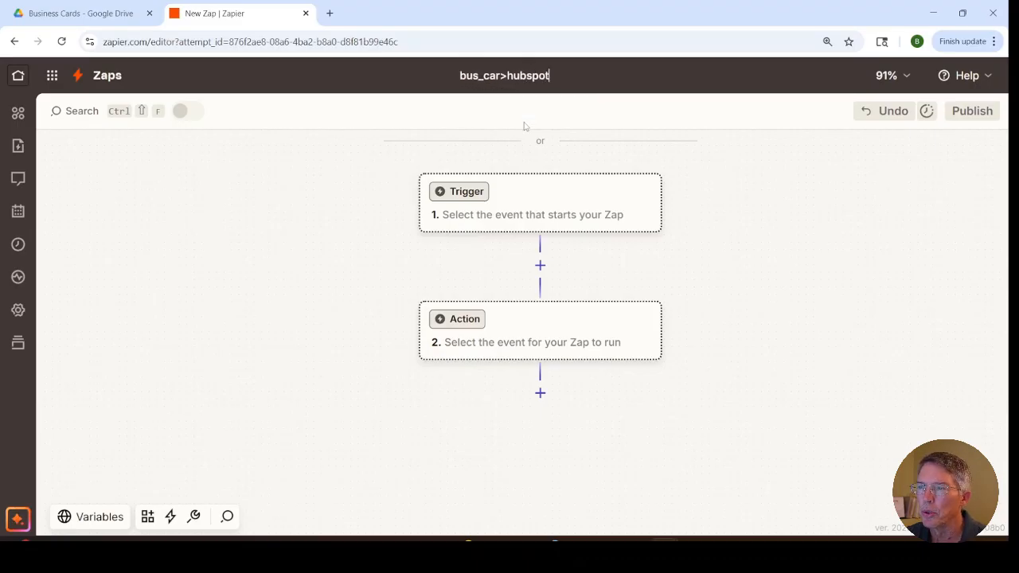
{"action": "key", "text": "Return"}
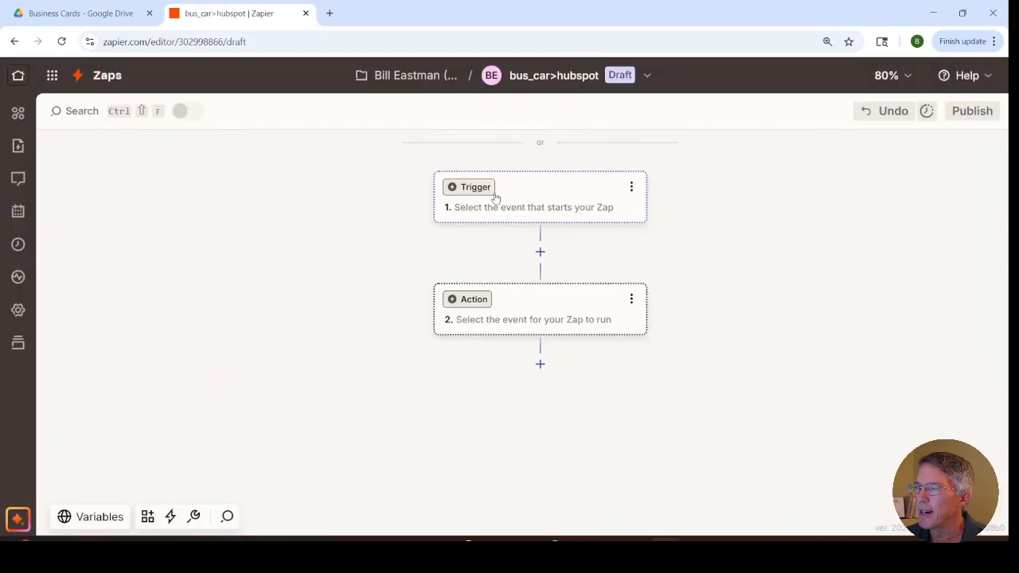
Step: Set the Zap's trigger to Google Drive with the New File in Folder event and proceed to its configuration
{"action": "left_click", "coordinate": [494, 197]}
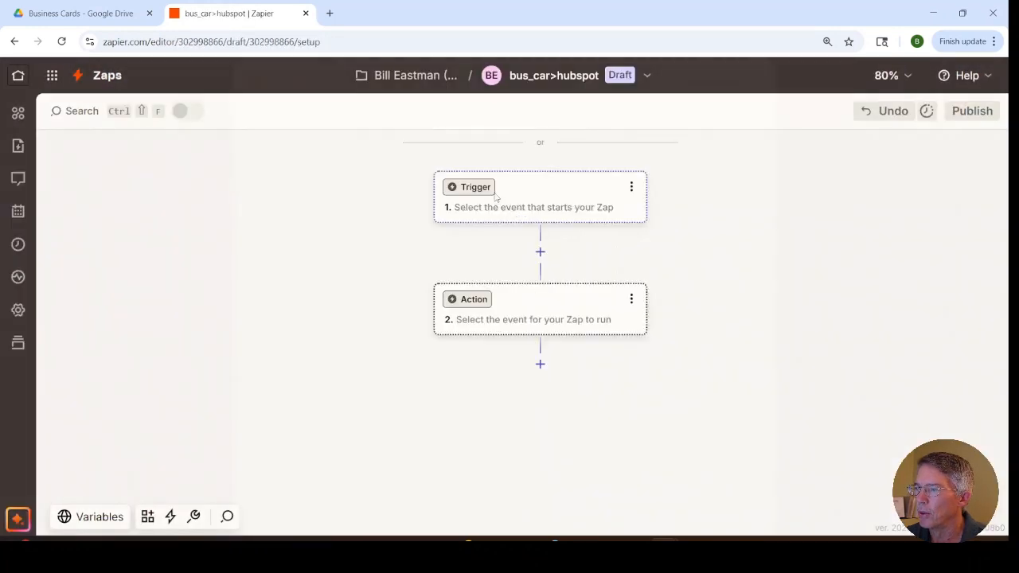
{"action": "left_click", "coordinate": [458, 178]}
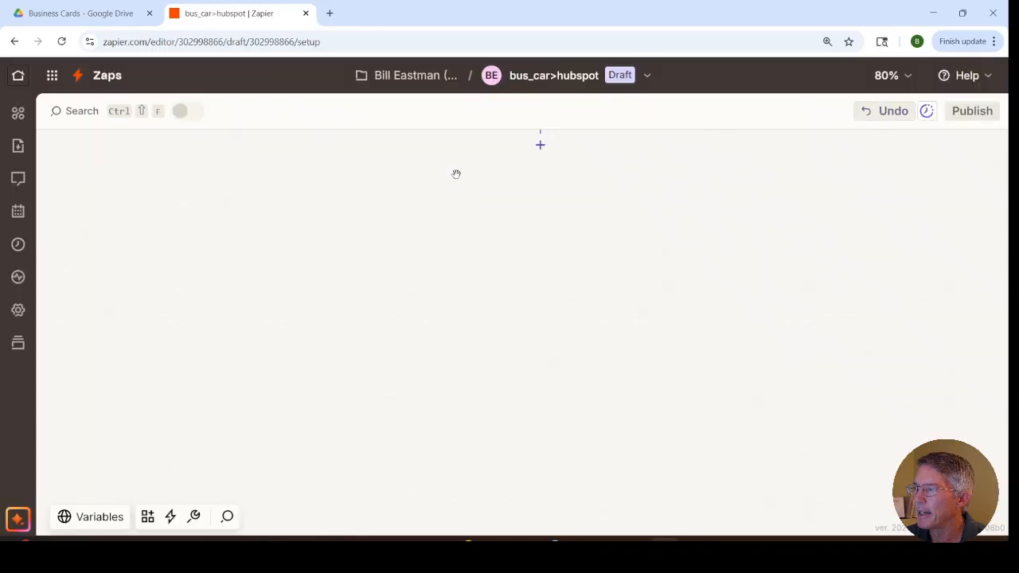
{"action": "left_click", "coordinate": [707, 339]}
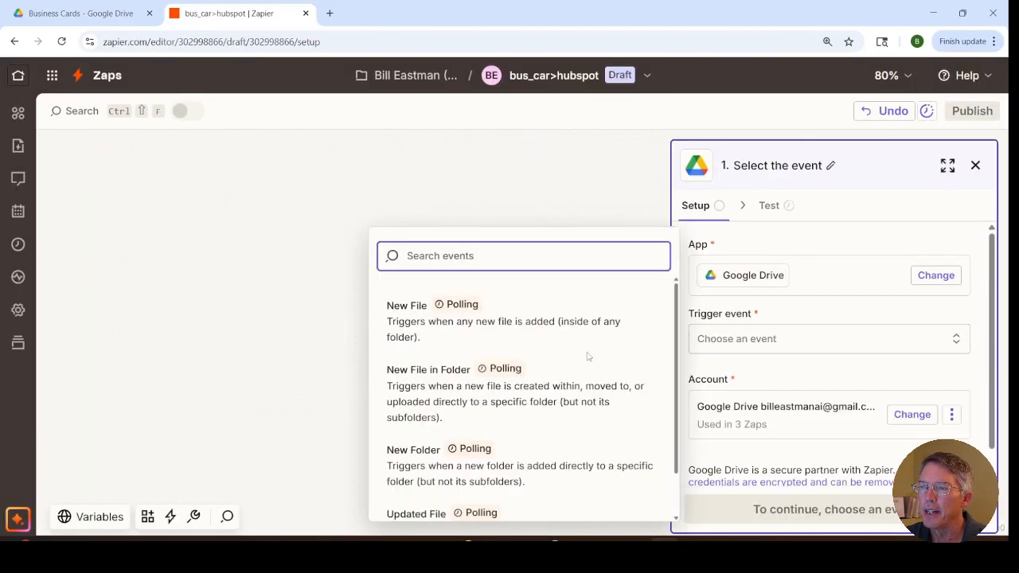
{"action": "left_click", "coordinate": [505, 369]}
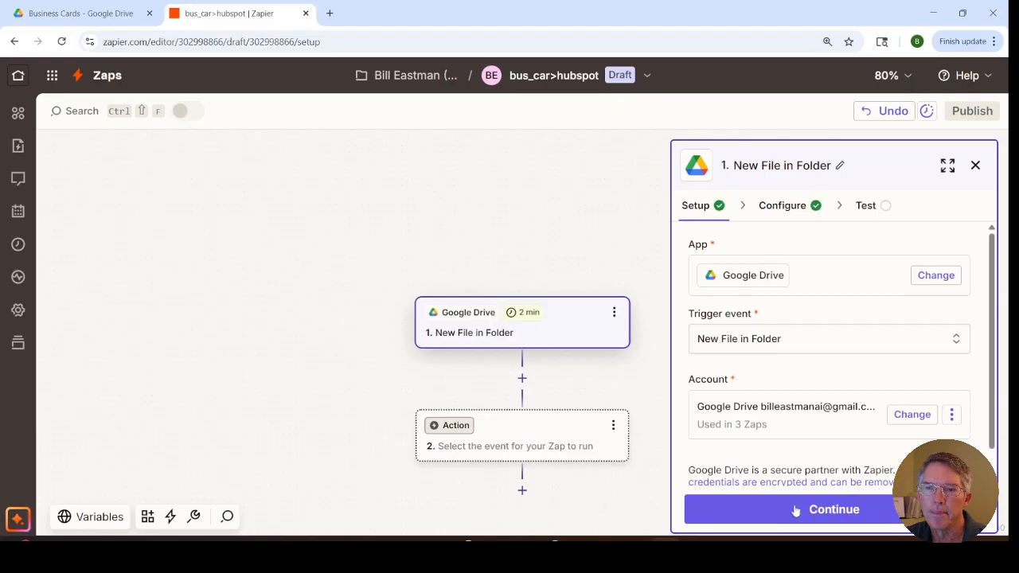
{"action": "left_click", "coordinate": [798, 516]}
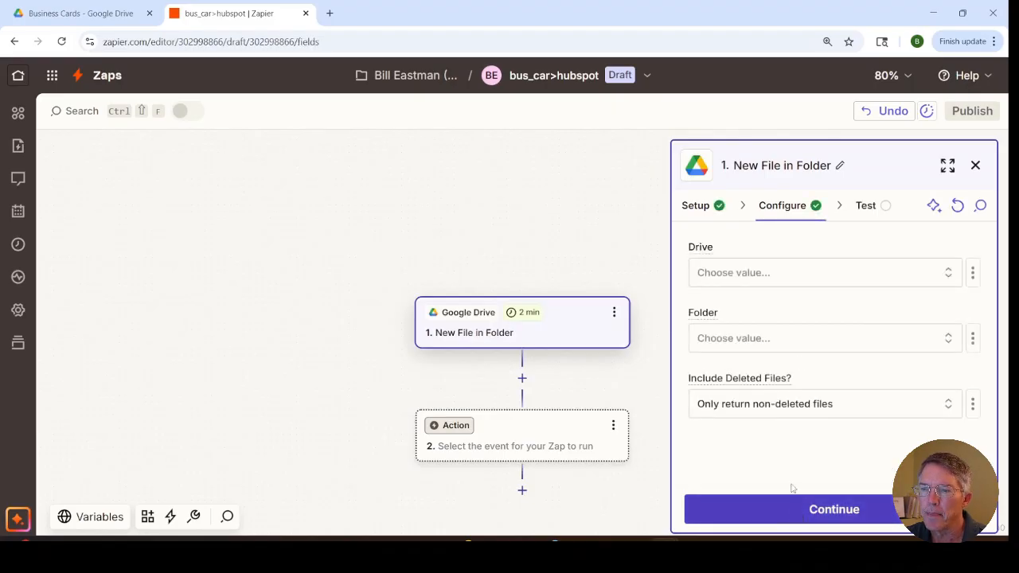
Step: Point the trigger at the Business Cards folder in My Google Drive and test it, continuing with the File A record
{"action": "left_click", "coordinate": [778, 277]}
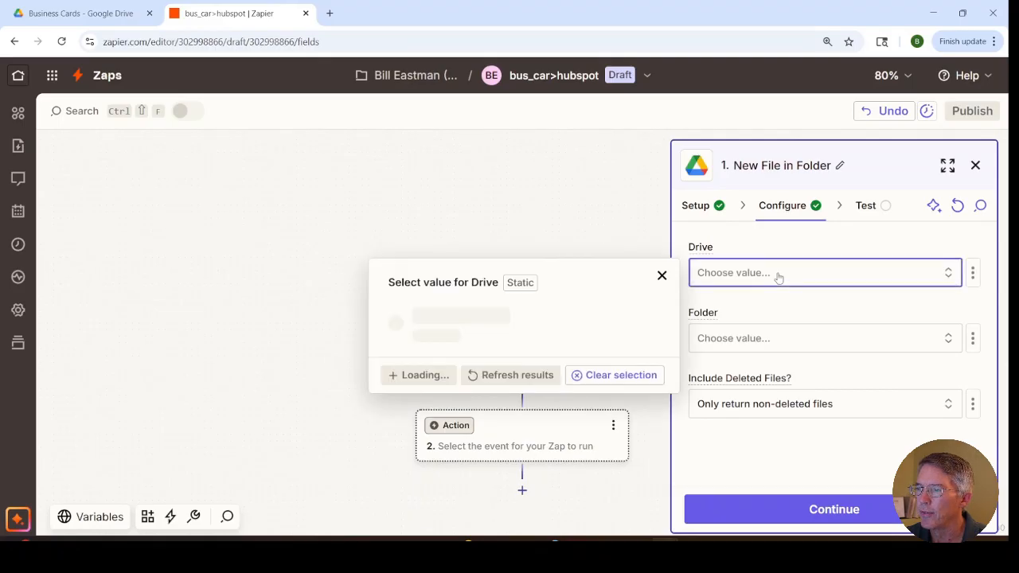
{"action": "left_click", "coordinate": [509, 316]}
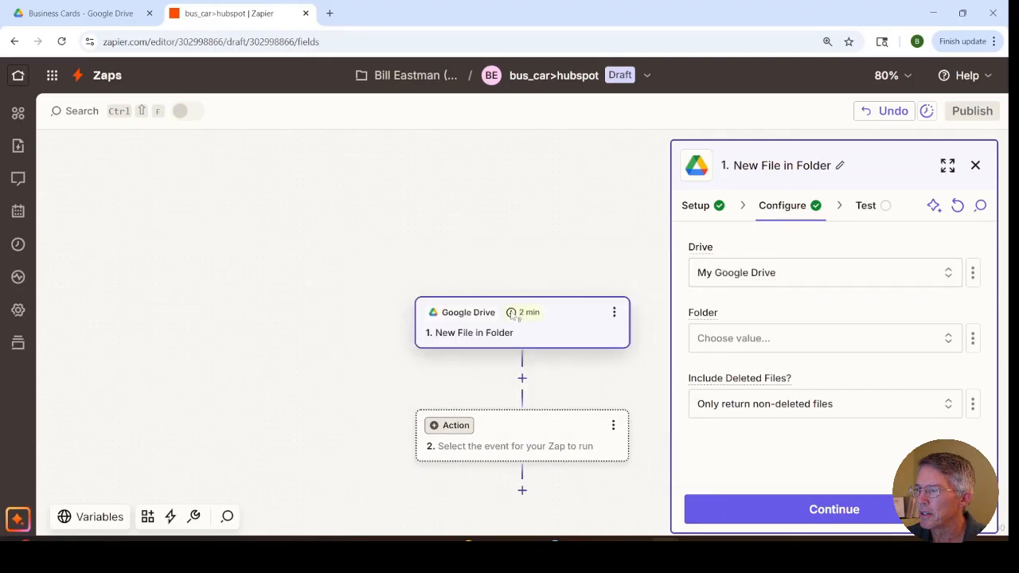
{"action": "left_click", "coordinate": [706, 342]}
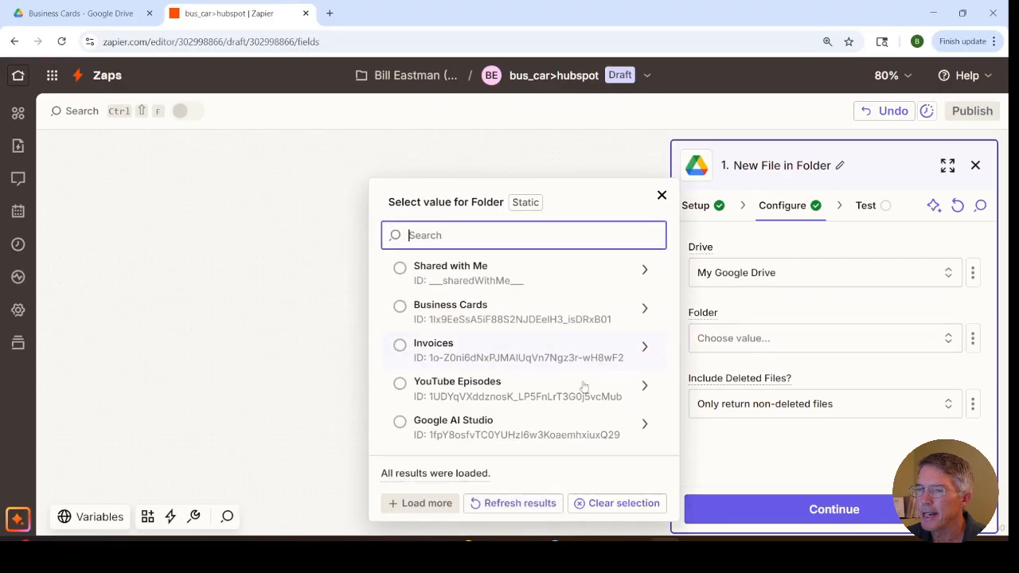
{"action": "left_click", "coordinate": [413, 312]}
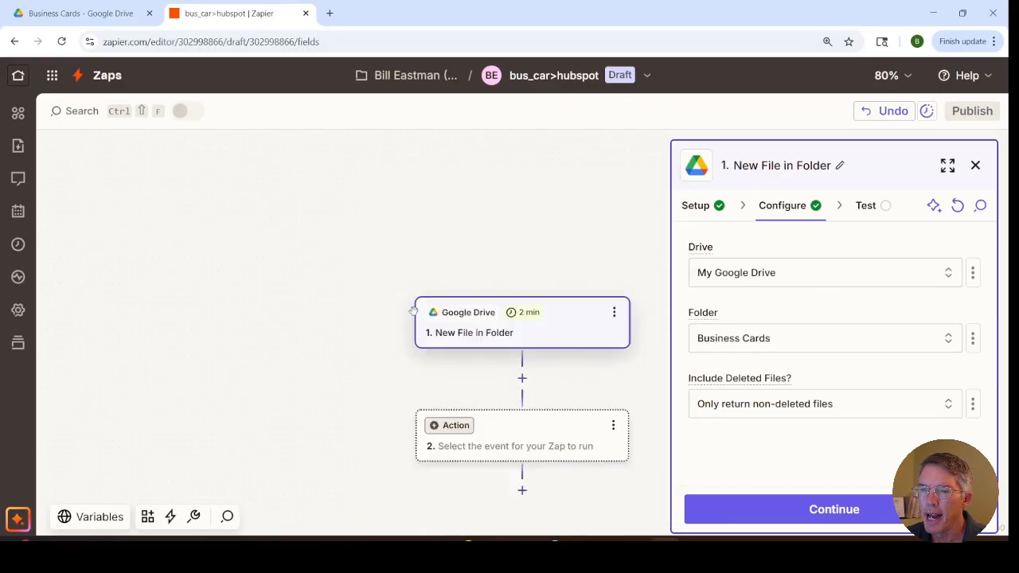
{"action": "left_click", "coordinate": [794, 513]}
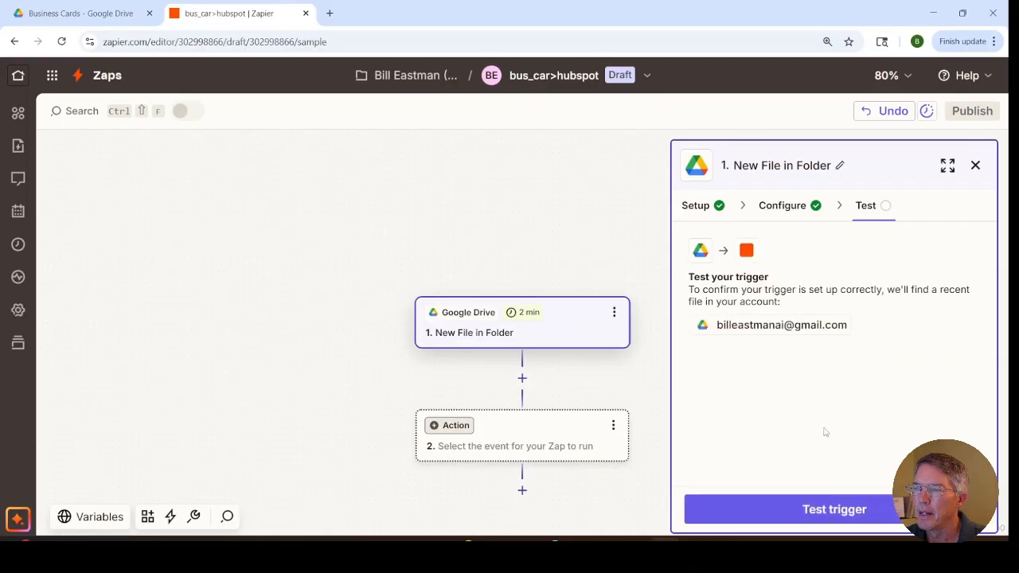
{"action": "left_click", "coordinate": [823, 509]}
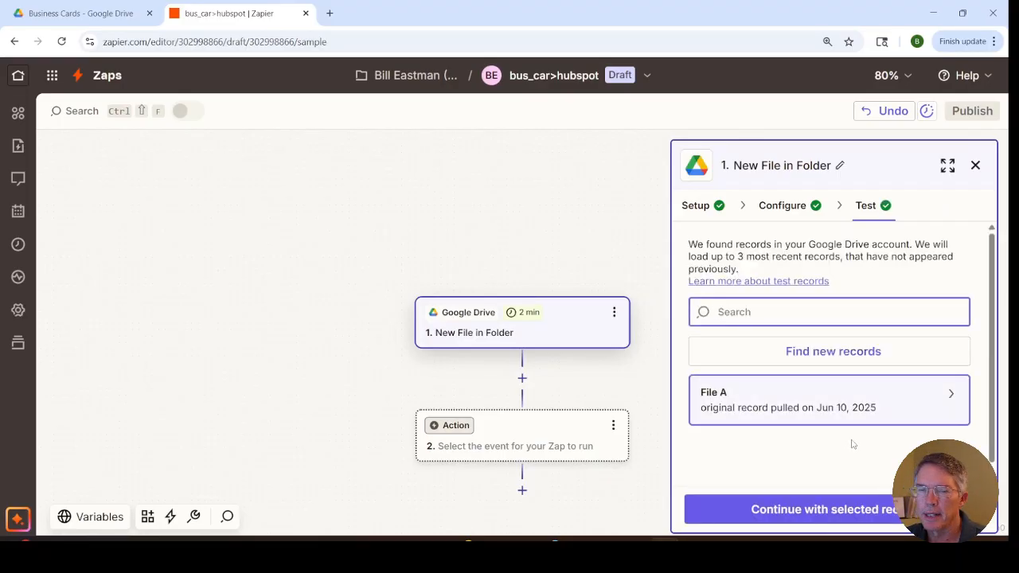
{"action": "left_click", "coordinate": [823, 510]}
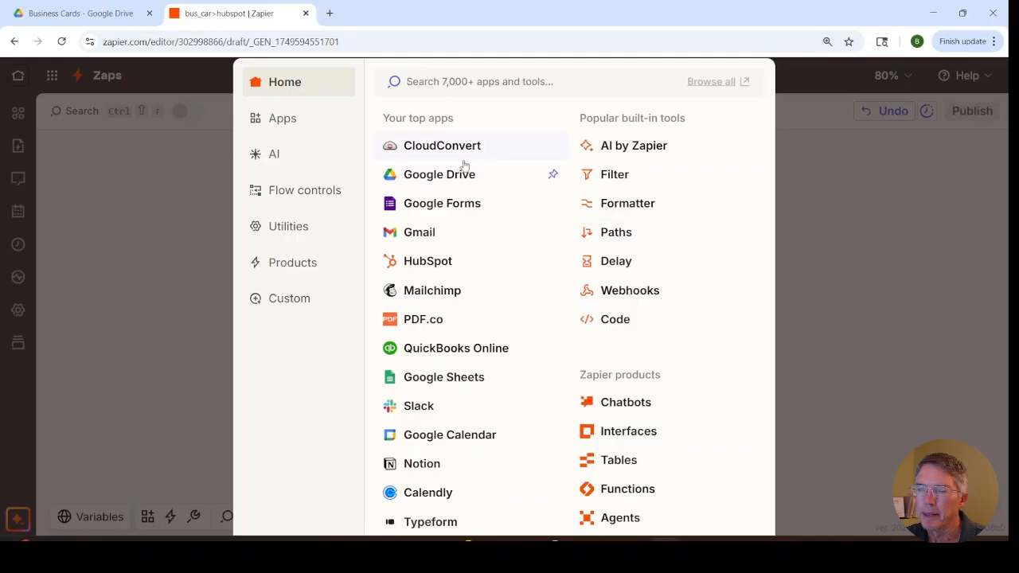
Step: Make the second step a CloudConvert action with the Convert a File event and proceed to its configuration
{"action": "left_click", "coordinate": [421, 149]}
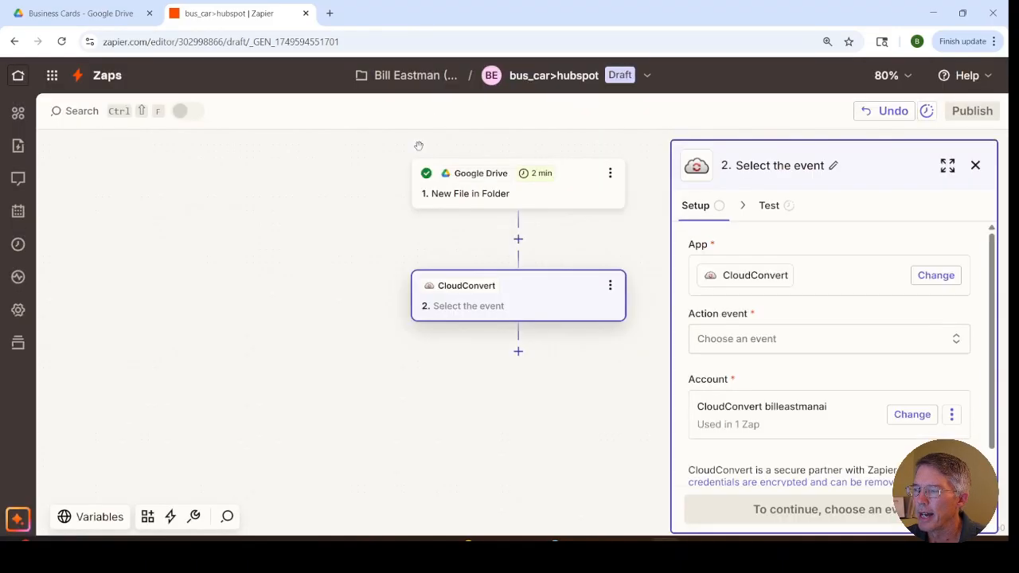
{"action": "left_click", "coordinate": [705, 344]}
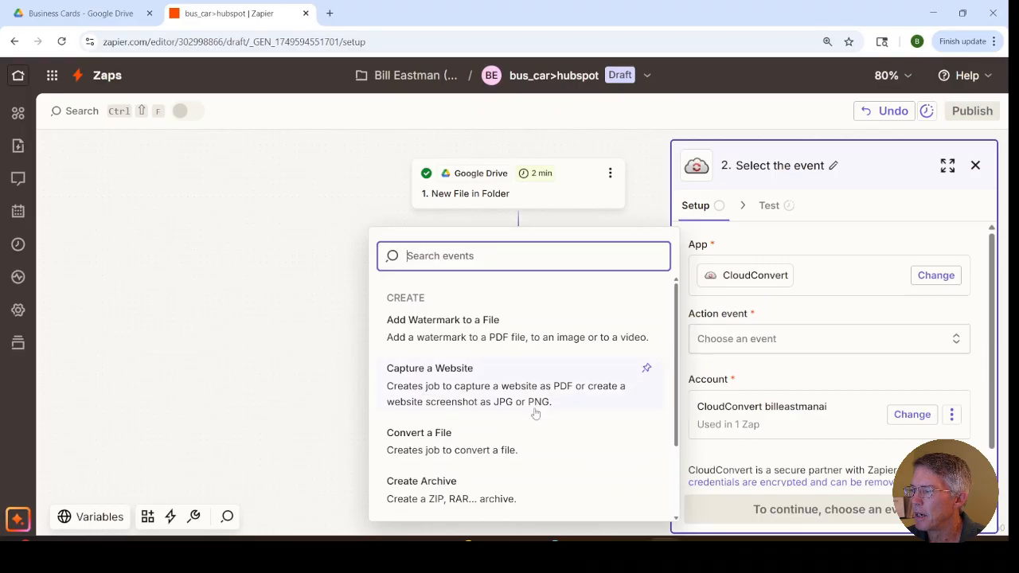
{"action": "left_click", "coordinate": [424, 435]}
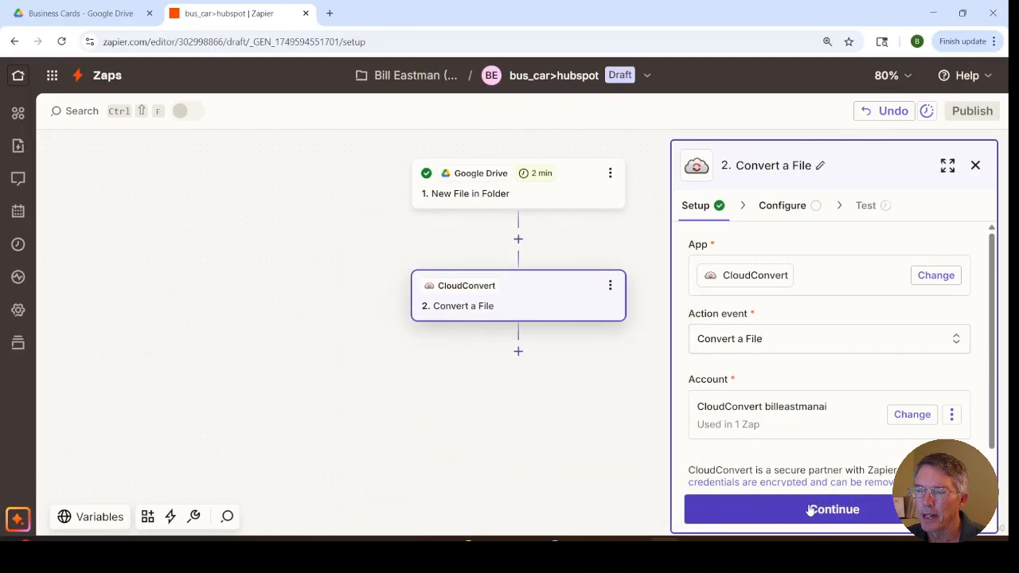
{"action": "left_click", "coordinate": [811, 510]}
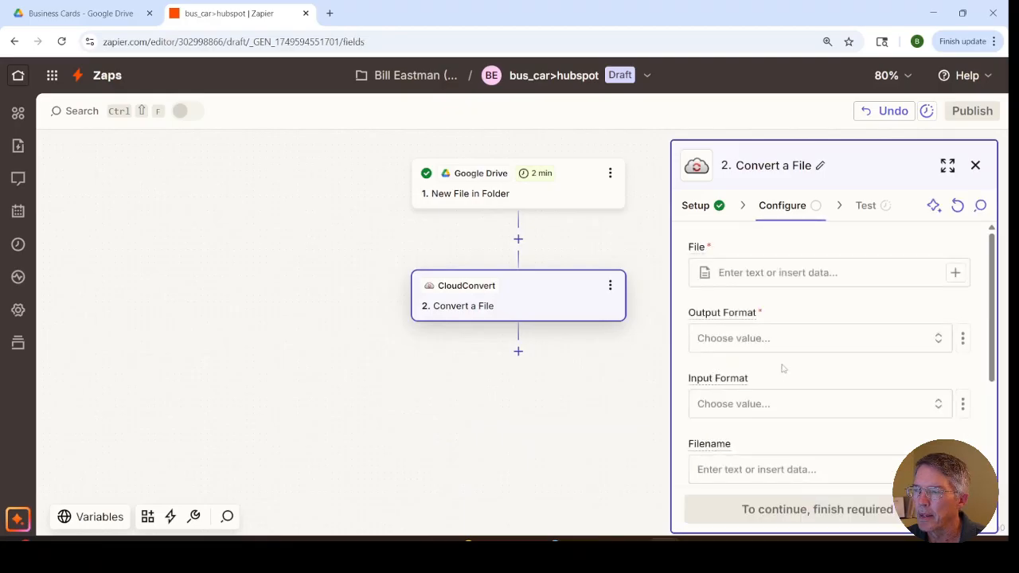
Step: Configure the conversion with the trigger's File as input and jpg as output format, and run the test
{"action": "left_click", "coordinate": [957, 274]}
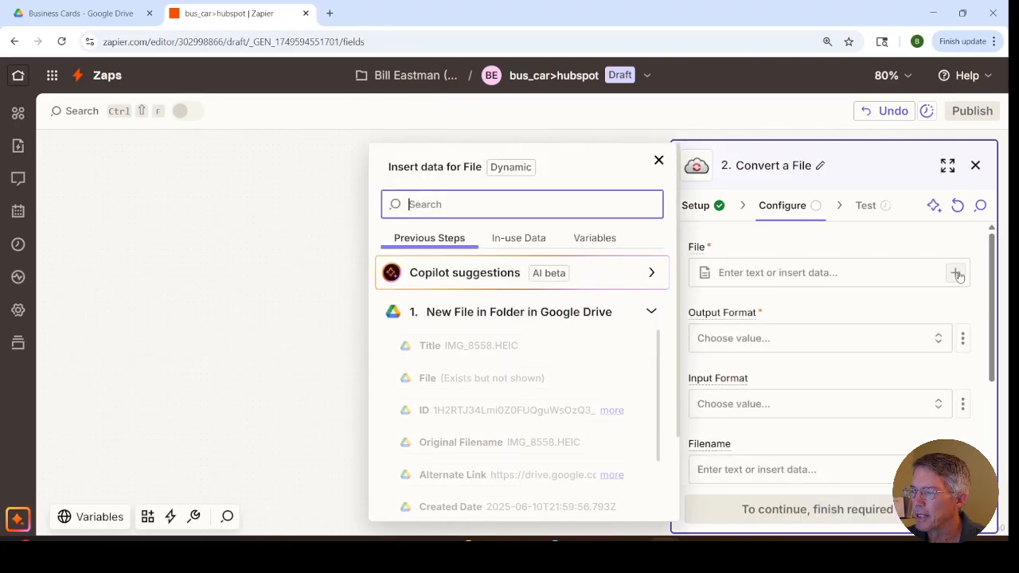
{"action": "left_click", "coordinate": [436, 380]}
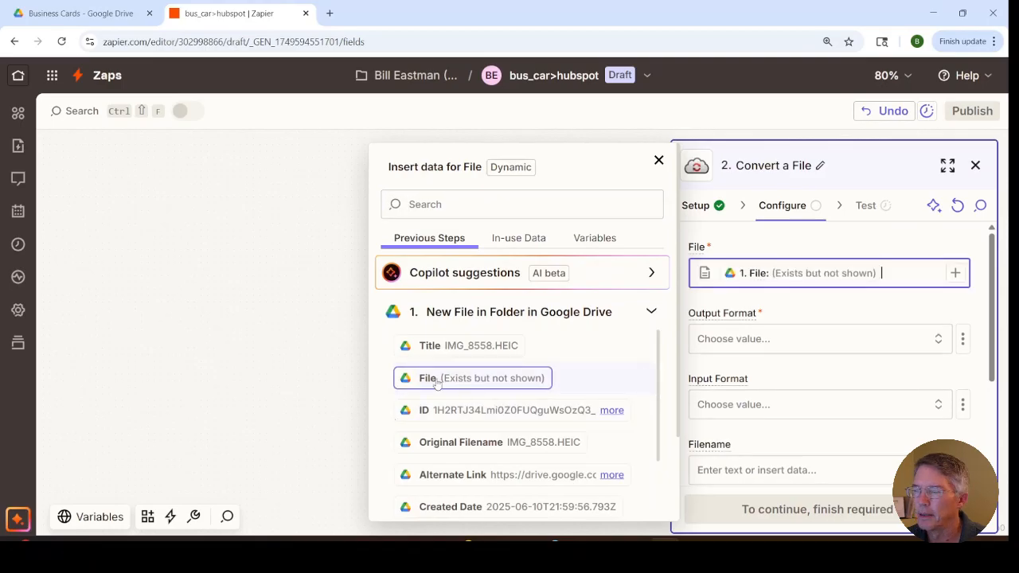
{"action": "left_click", "coordinate": [719, 342]}
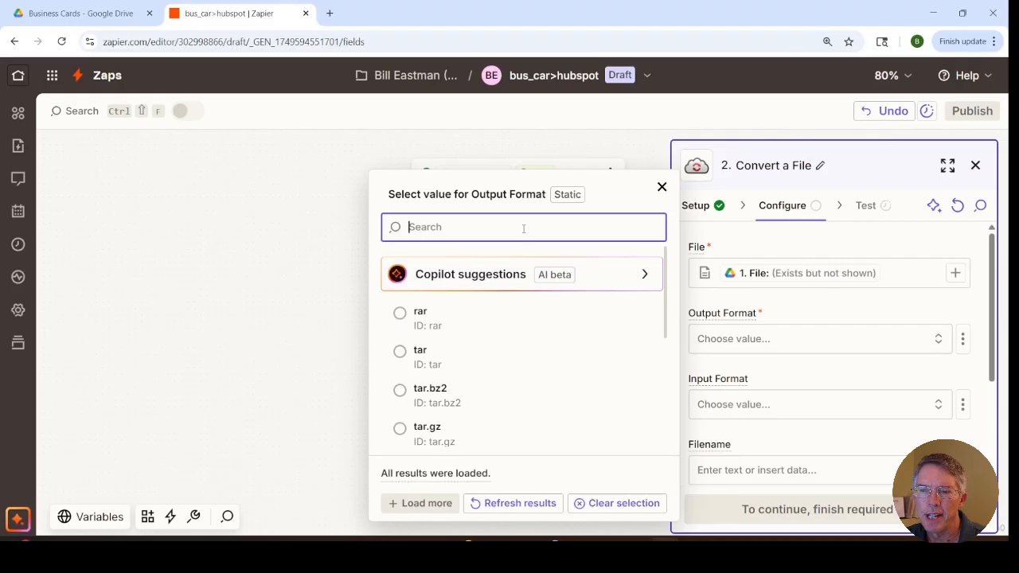
{"action": "type", "text": "jpg"}
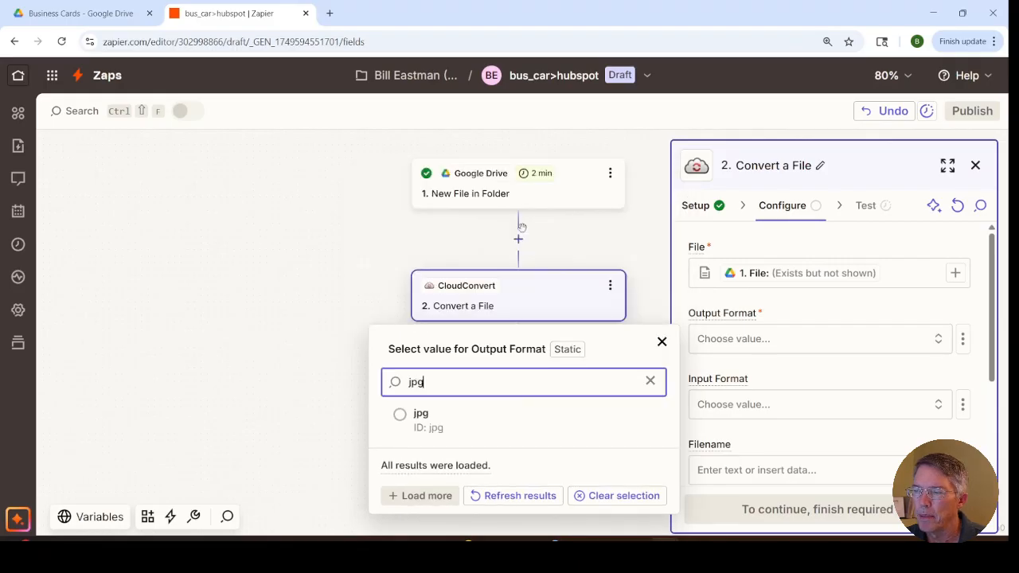
{"action": "left_click", "coordinate": [407, 414]}
{"action": "scroll", "coordinate": [868, 400], "scroll_direction": "down", "scroll_amount": 4}
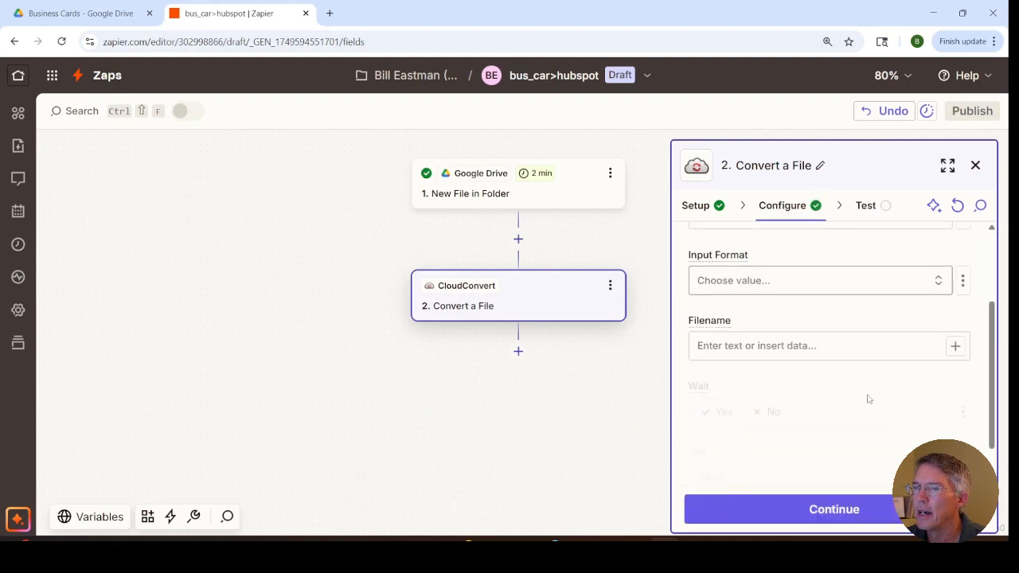
{"action": "left_click", "coordinate": [825, 519]}
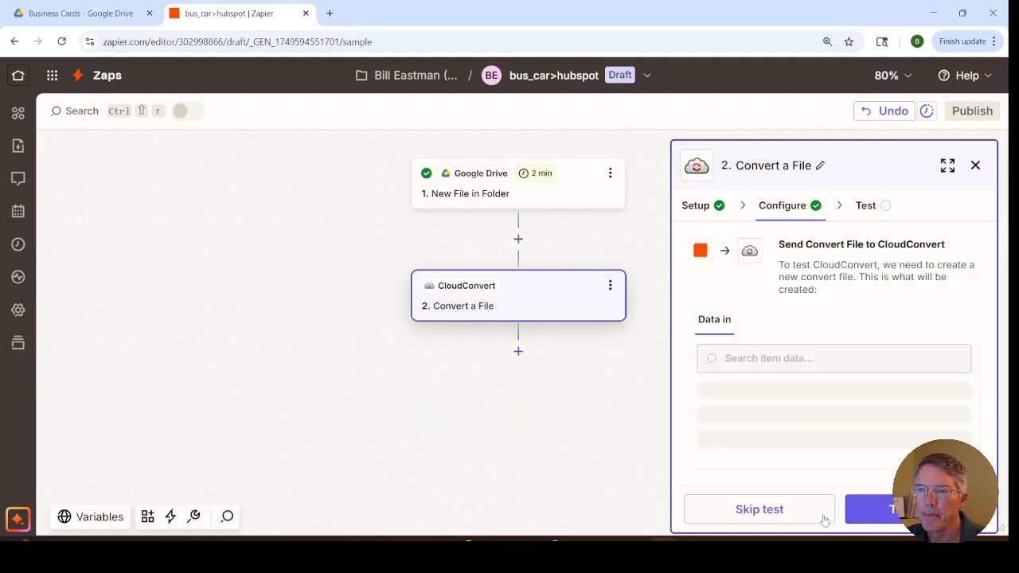
{"action": "left_click", "coordinate": [881, 509]}
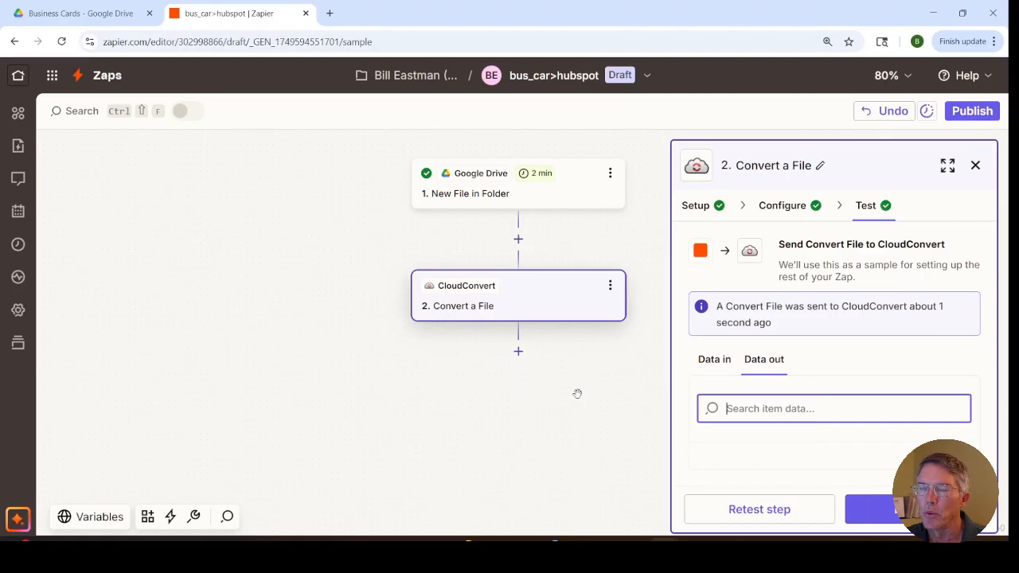
Step: Add a third step after the conversion using Google Drive's Upload File event and proceed to its configuration
{"action": "left_click", "coordinate": [523, 369]}
{"action": "left_click", "coordinate": [519, 316]}
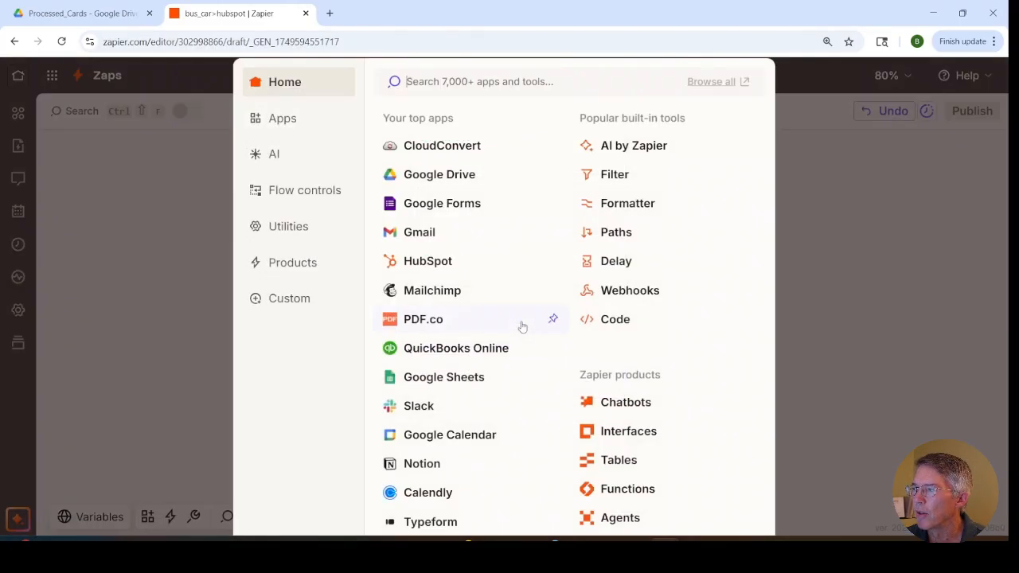
{"action": "left_click", "coordinate": [444, 174]}
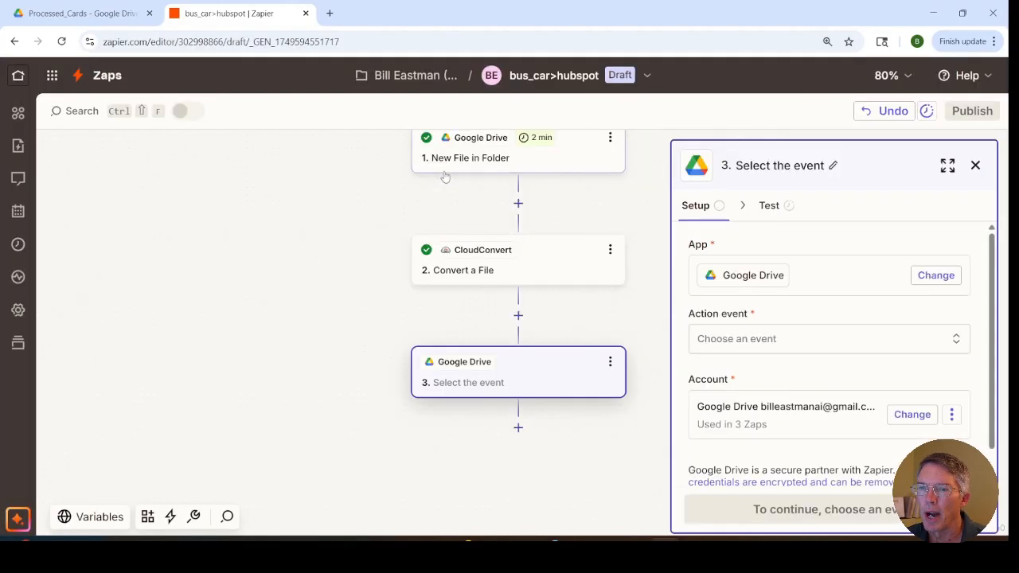
{"action": "left_click", "coordinate": [735, 340]}
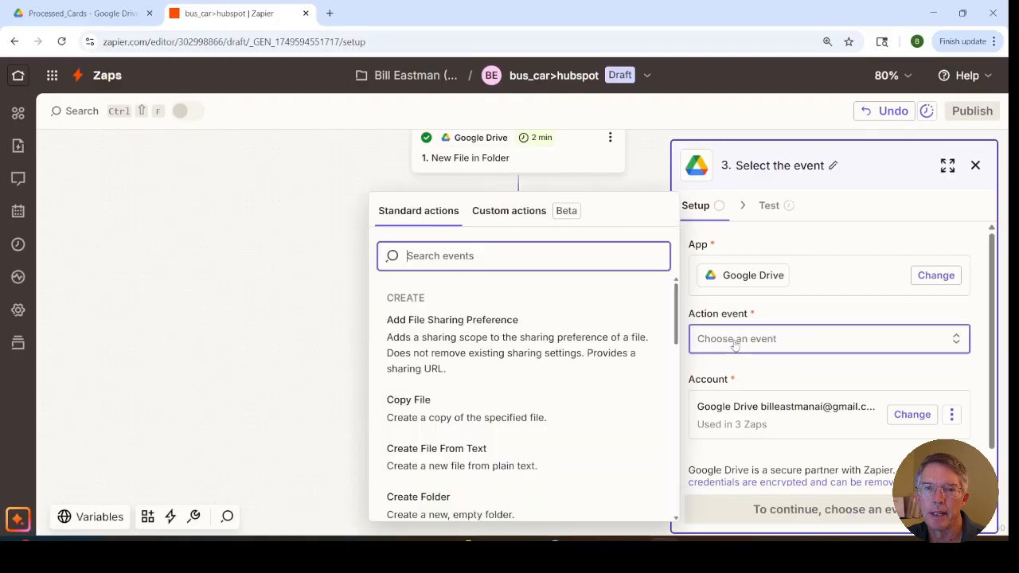
{"action": "left_click", "coordinate": [572, 250]}
{"action": "type", "text": "upload"}
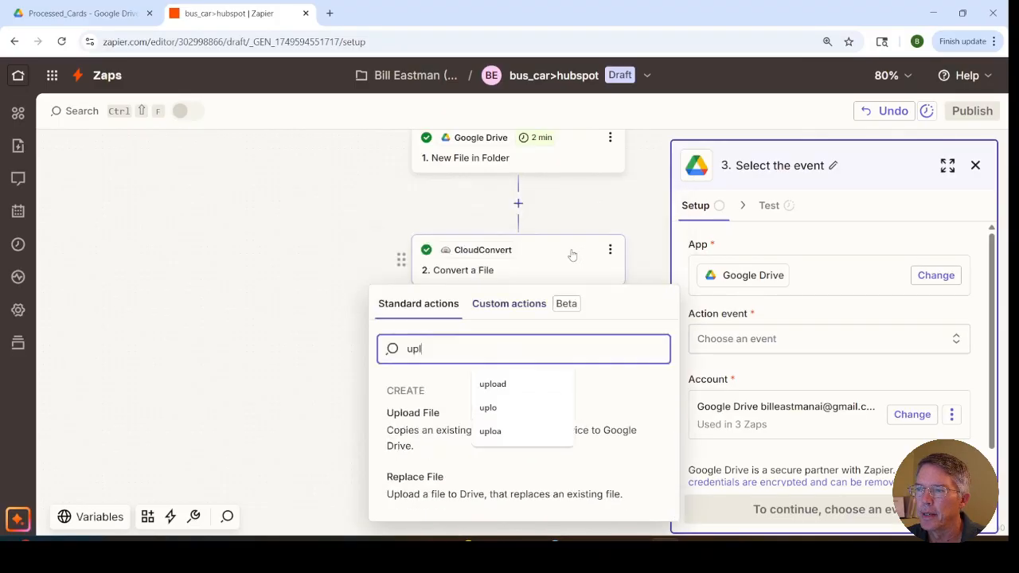
{"action": "left_click", "coordinate": [398, 414]}
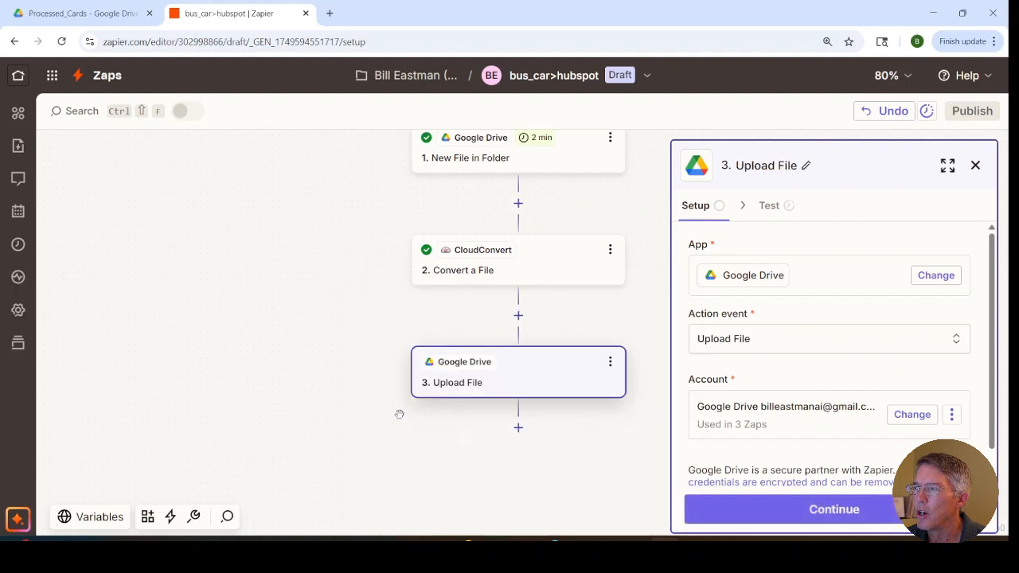
{"action": "left_click", "coordinate": [783, 509]}
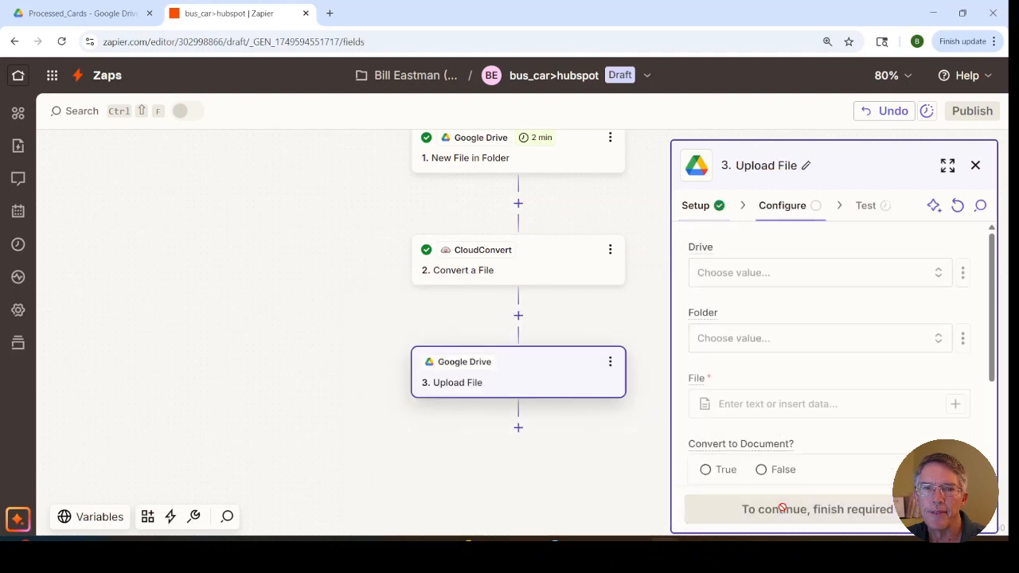
Step: Set the upload destination to the Processed_Cards folder inside Business Cards on My Google Drive
{"action": "left_click", "coordinate": [718, 277]}
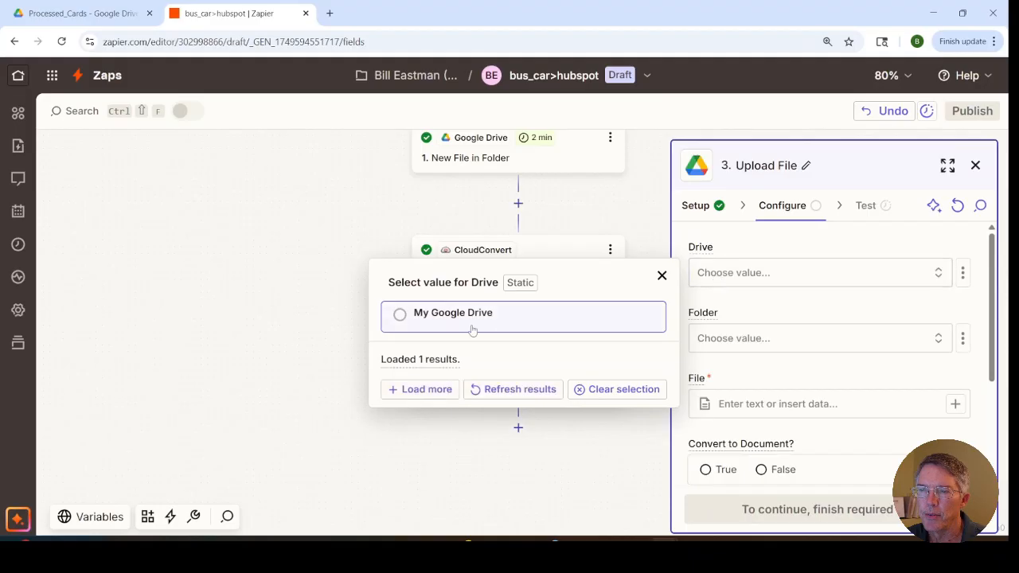
{"action": "left_click", "coordinate": [443, 315]}
{"action": "left_click", "coordinate": [719, 422]}
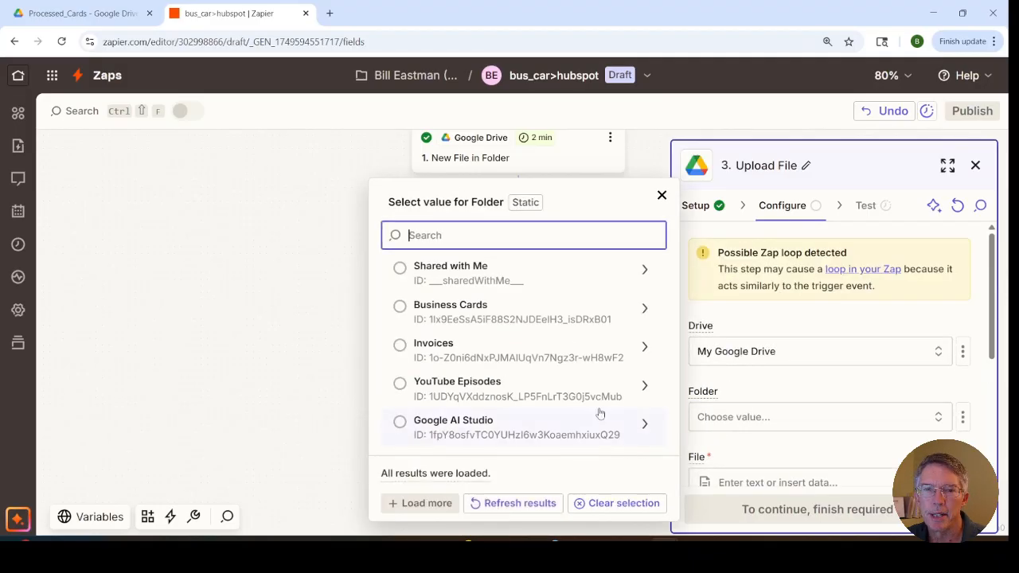
{"action": "left_click", "coordinate": [645, 310]}
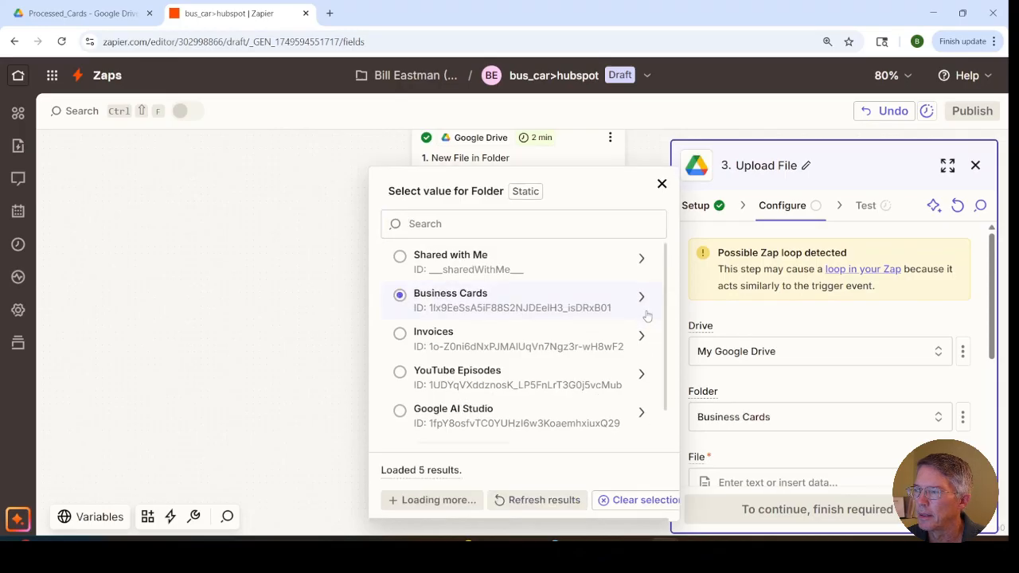
{"action": "left_click", "coordinate": [421, 426]}
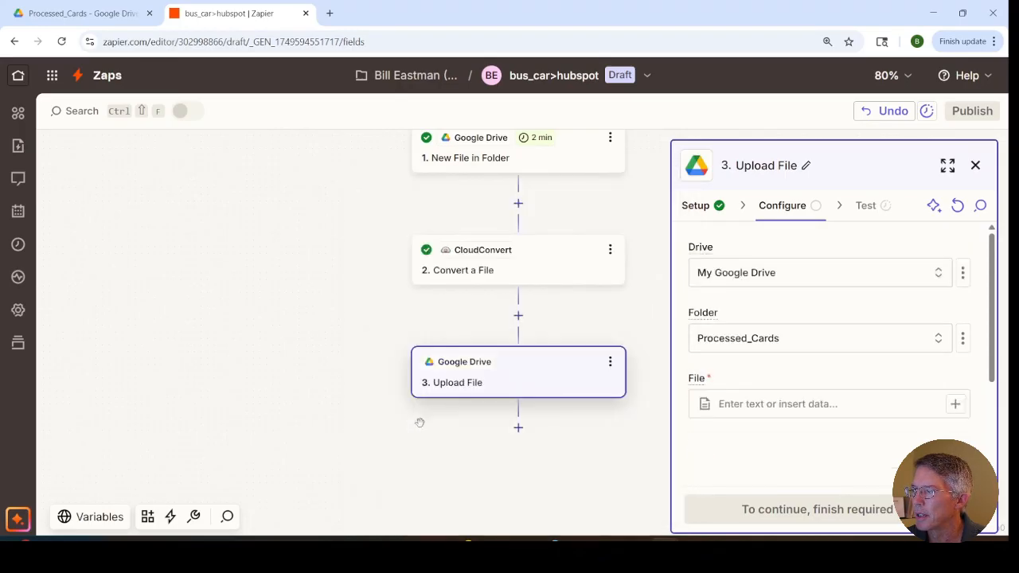
Step: Use Tasks Result Files from the CloudConvert step as the file to upload, leaving the file name and extension empty
{"action": "left_click", "coordinate": [956, 407]}
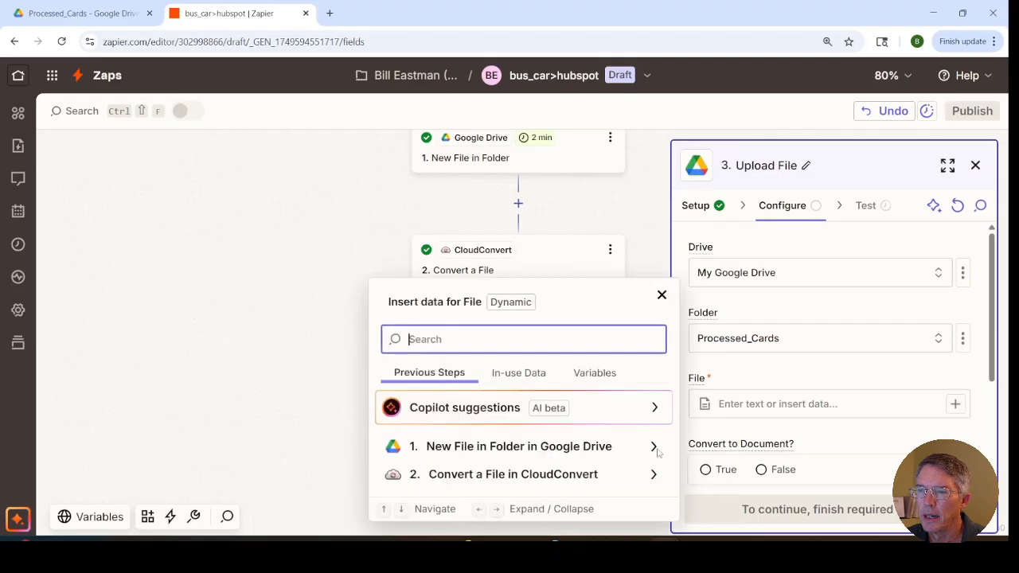
{"action": "left_click", "coordinate": [522, 474]}
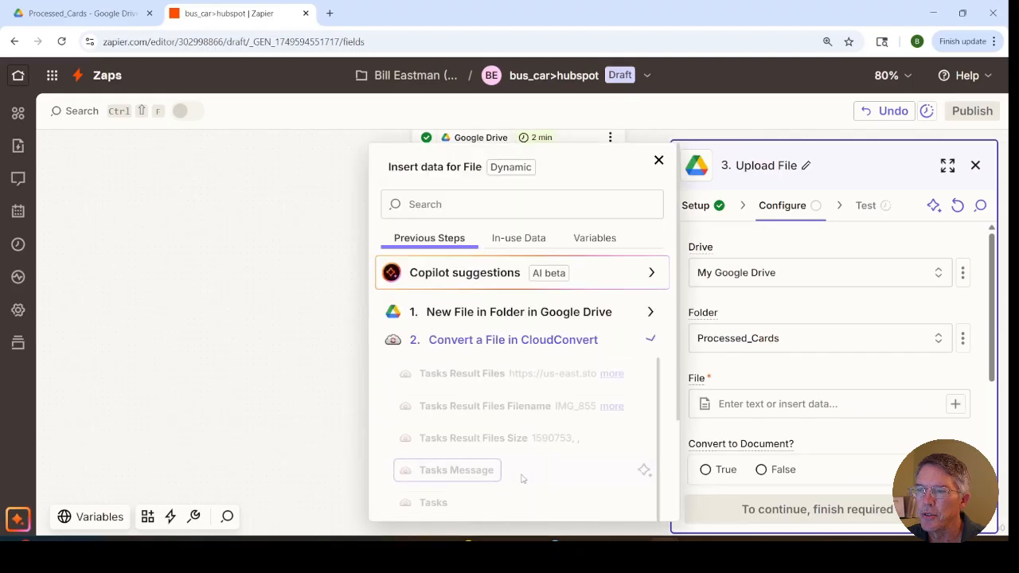
{"action": "left_click", "coordinate": [460, 379]}
{"action": "scroll", "coordinate": [786, 380], "scroll_direction": "down", "scroll_amount": 3}
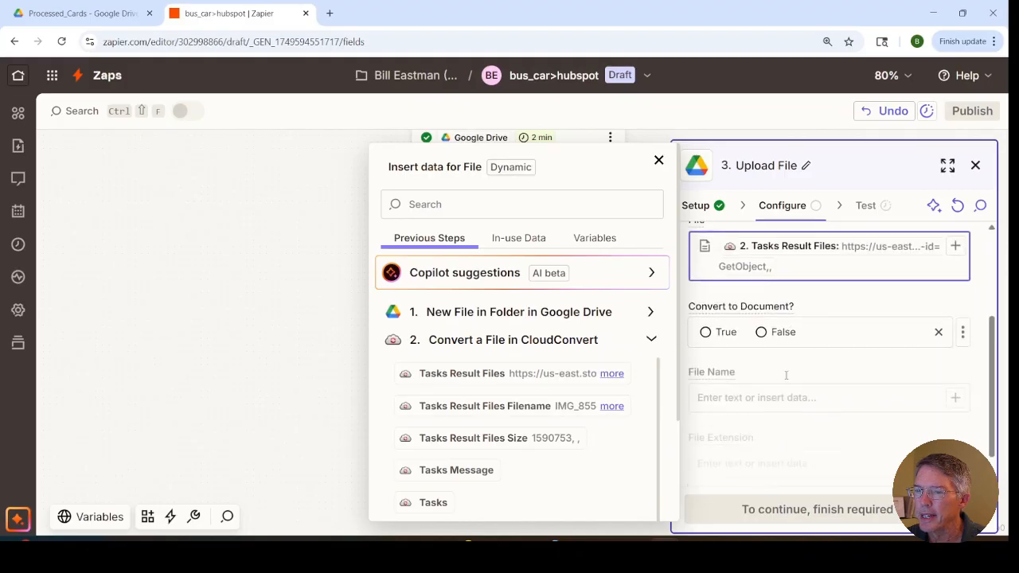
{"action": "left_click", "coordinate": [848, 415]}
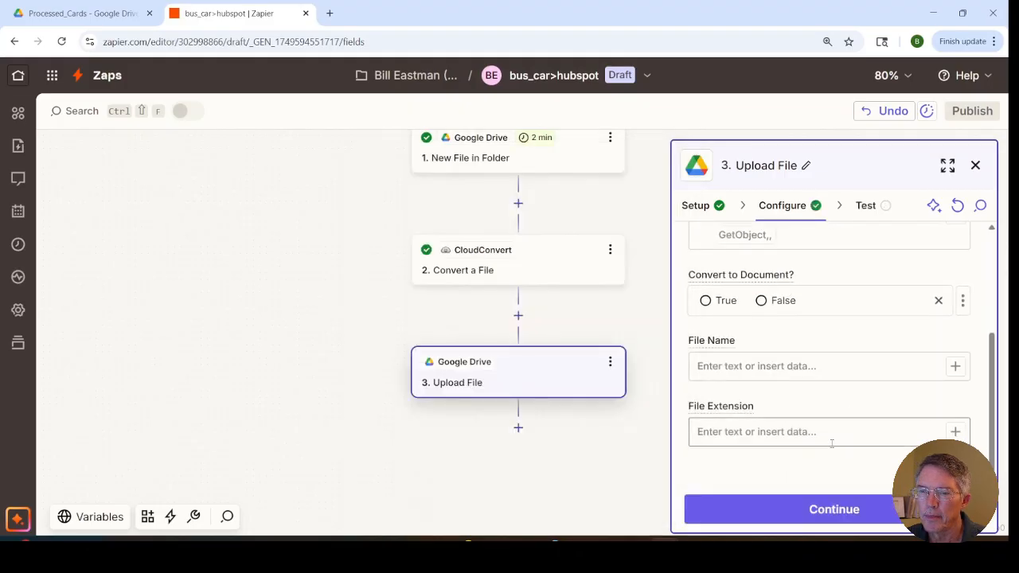
Step: Run the upload test and check the Processed_Cards folder in Google Drive for the converted file
{"action": "left_click", "coordinate": [821, 511]}
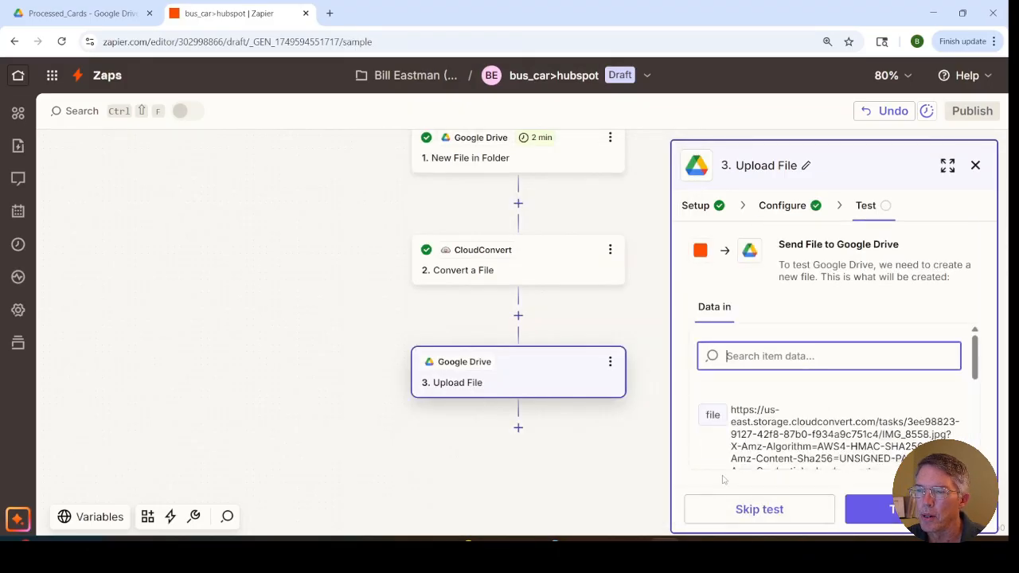
{"action": "left_click", "coordinate": [79, 13]}
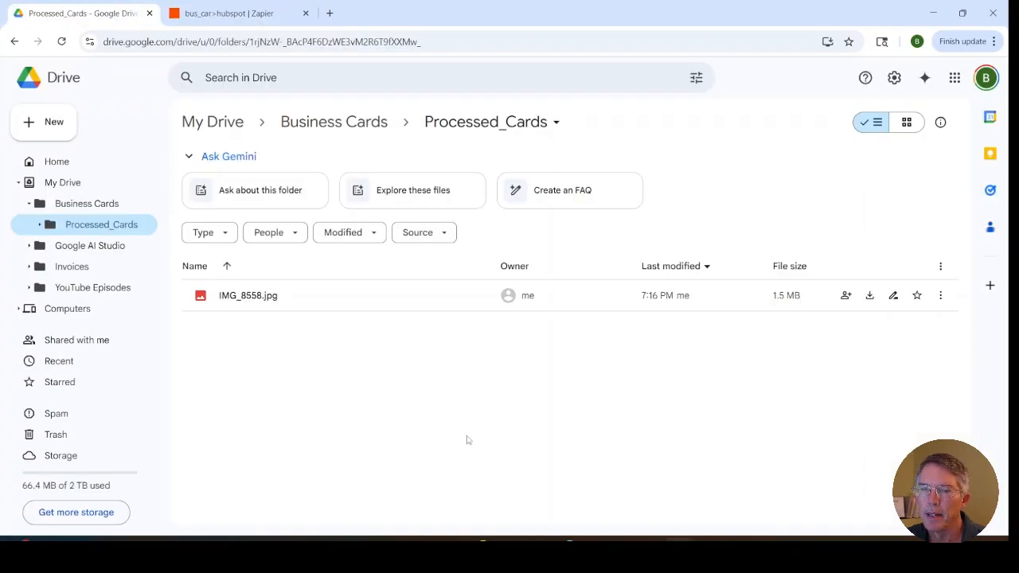
{"action": "key", "text": "ctrl+Tab"}
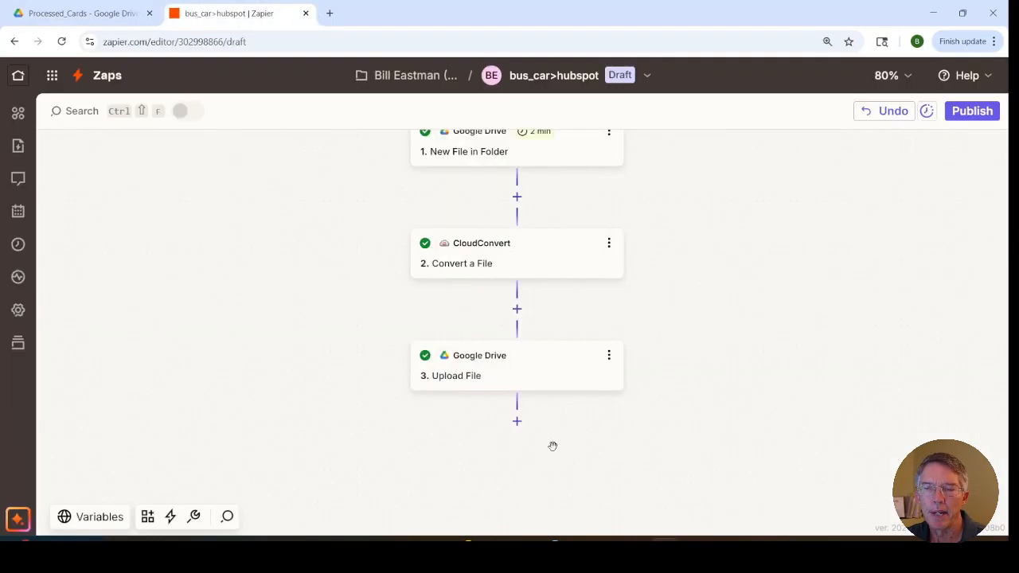
Step: Add a fourth step using ChatGPT (OpenAI) with the Analyze Images event, select the connected account and proceed to its configuration
{"action": "left_click", "coordinate": [517, 422]}
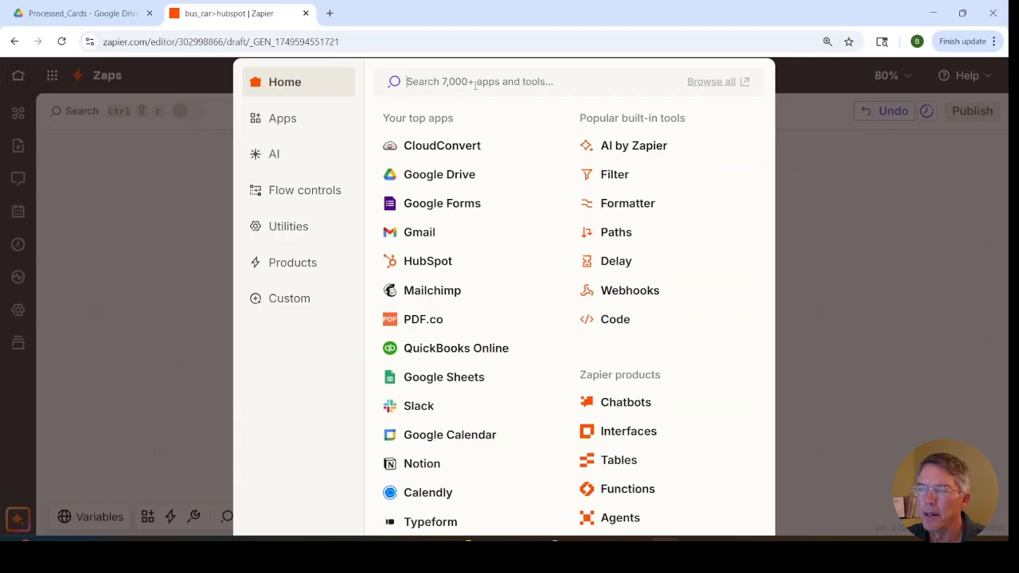
{"action": "type", "text": "chat"}
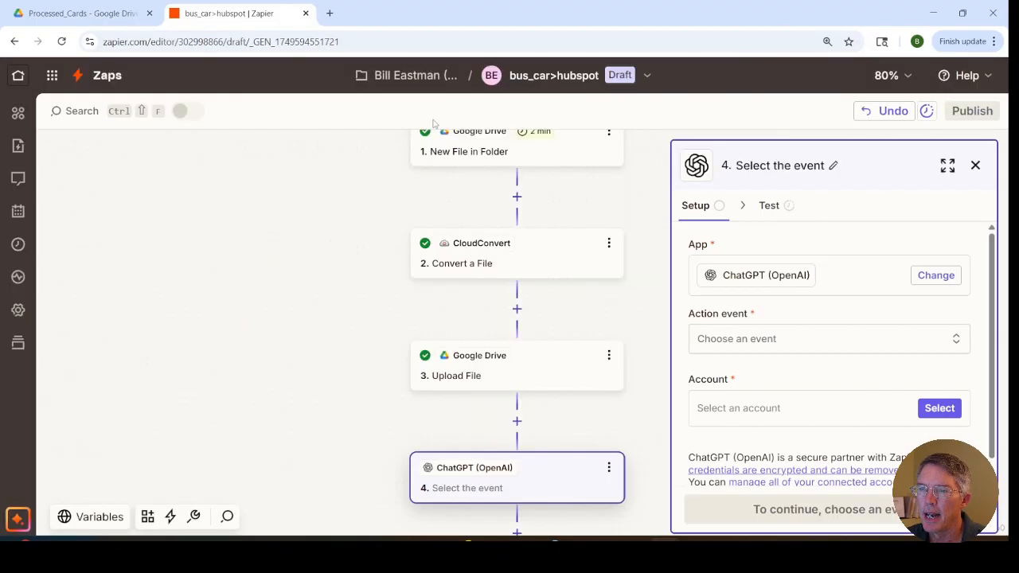
{"action": "left_click", "coordinate": [436, 124]}
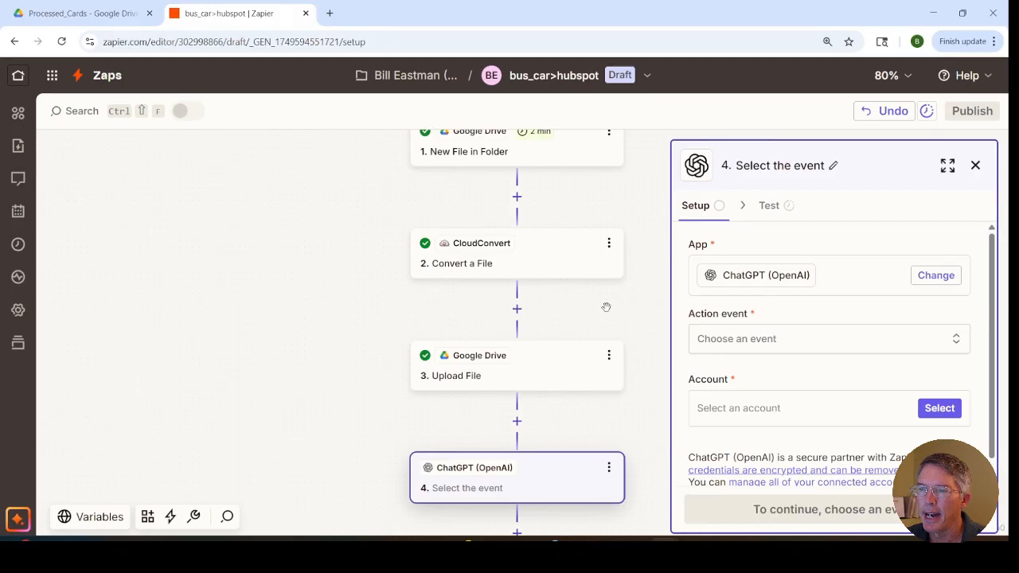
{"action": "left_click", "coordinate": [714, 339]}
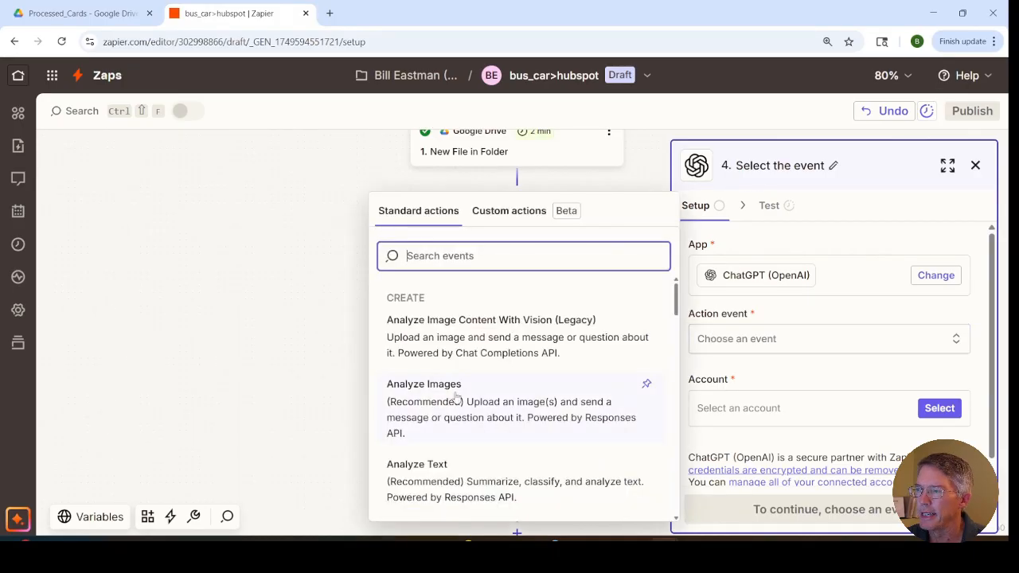
{"action": "left_click", "coordinate": [427, 399]}
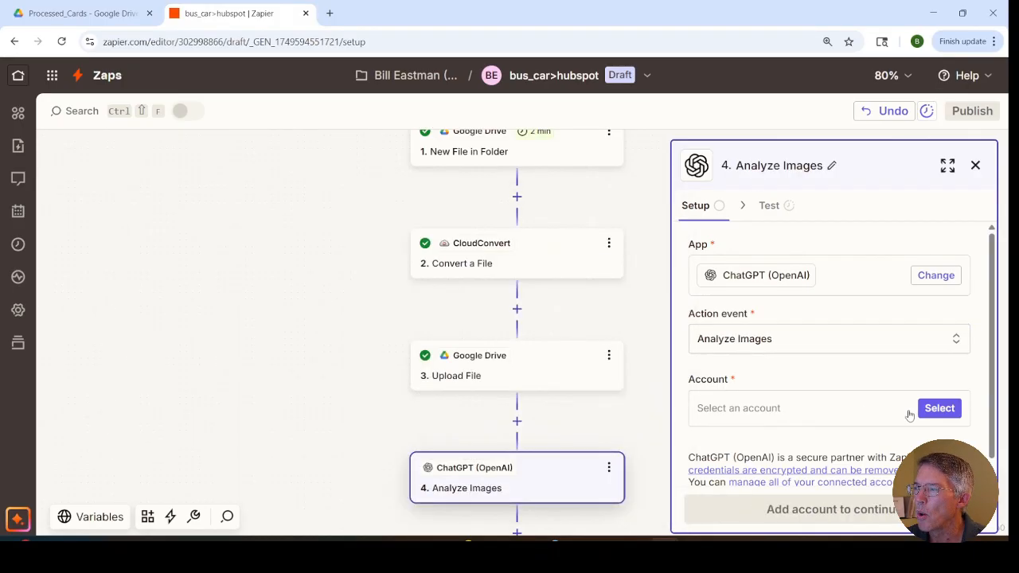
{"action": "left_click", "coordinate": [933, 407]}
{"action": "left_click", "coordinate": [421, 426]}
{"action": "left_click", "coordinate": [760, 522]}
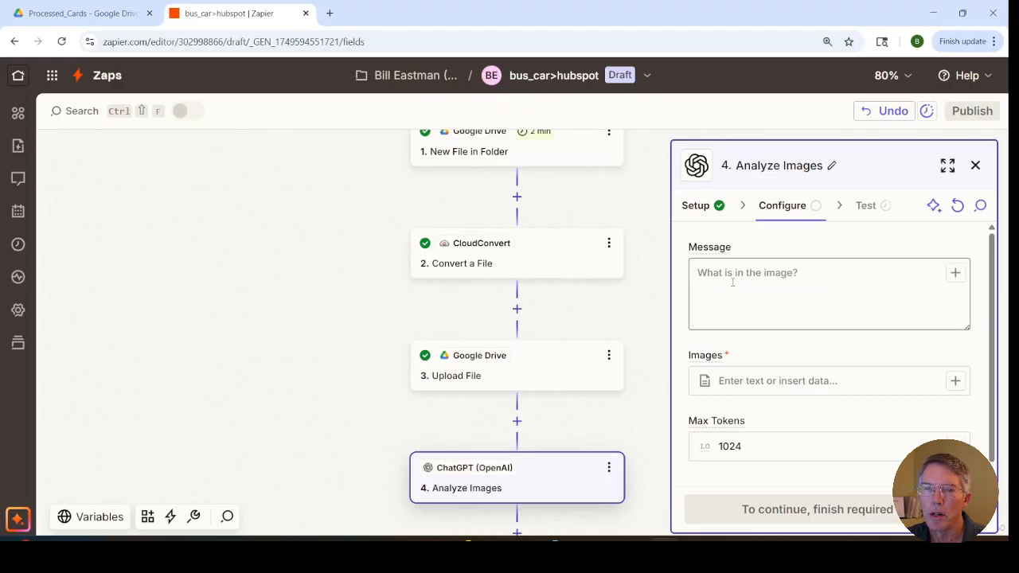
Step: Paste the business card scanner prompt with its JSON rules and example format as the message, and review it in the expanded view
{"action": "left_click", "coordinate": [733, 282]}
{"action": "key", "text": "ctrl+v"}
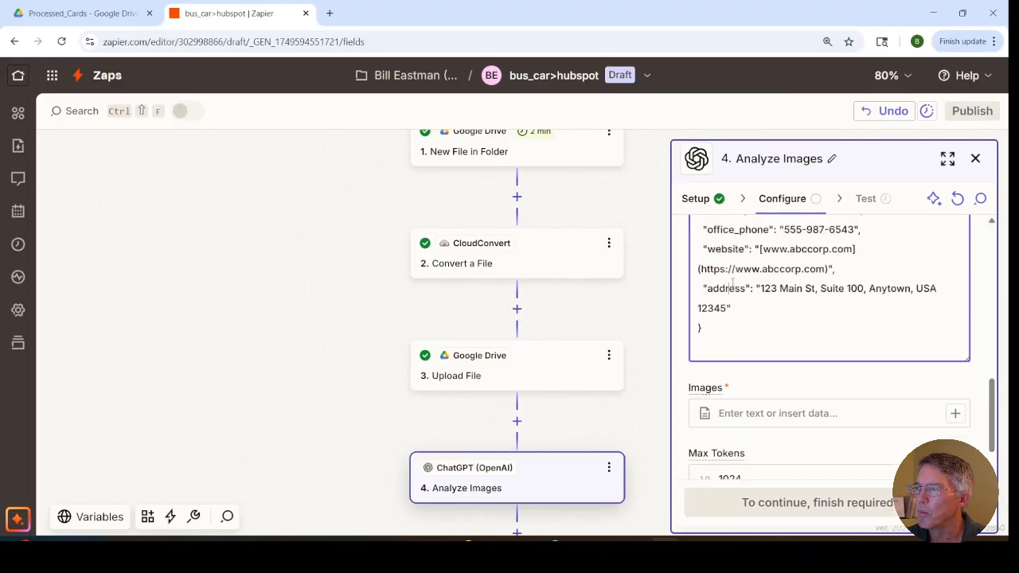
{"action": "scroll", "coordinate": [732, 282], "scroll_direction": "up", "scroll_amount": 5}
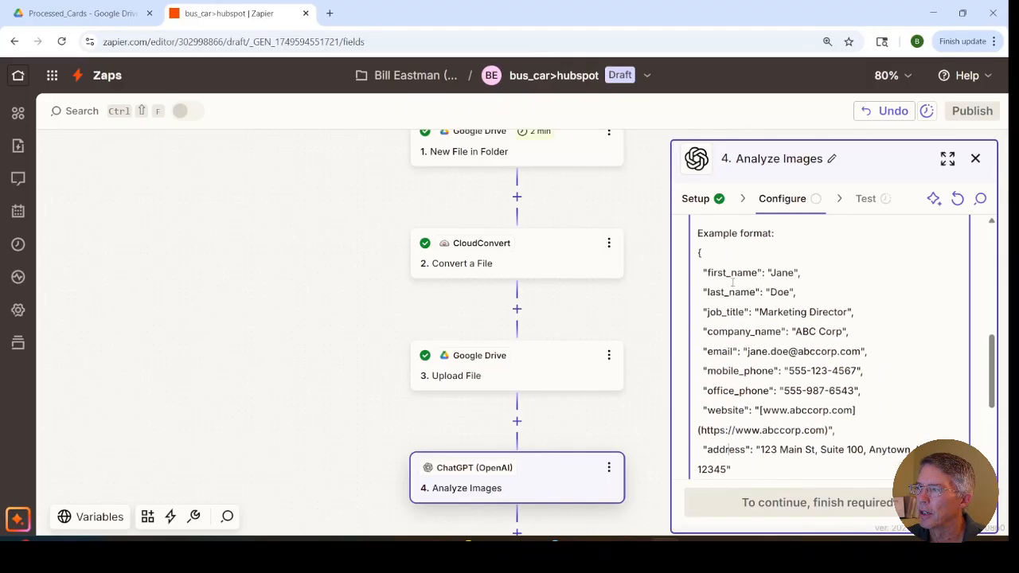
{"action": "scroll", "coordinate": [731, 283], "scroll_direction": "up", "scroll_amount": 2}
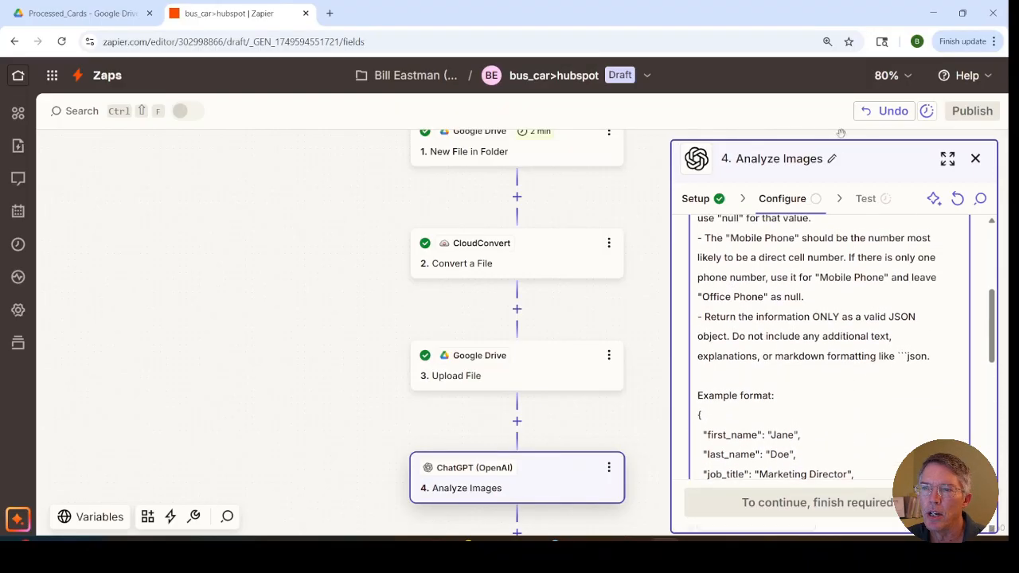
{"action": "left_click", "coordinate": [948, 159]}
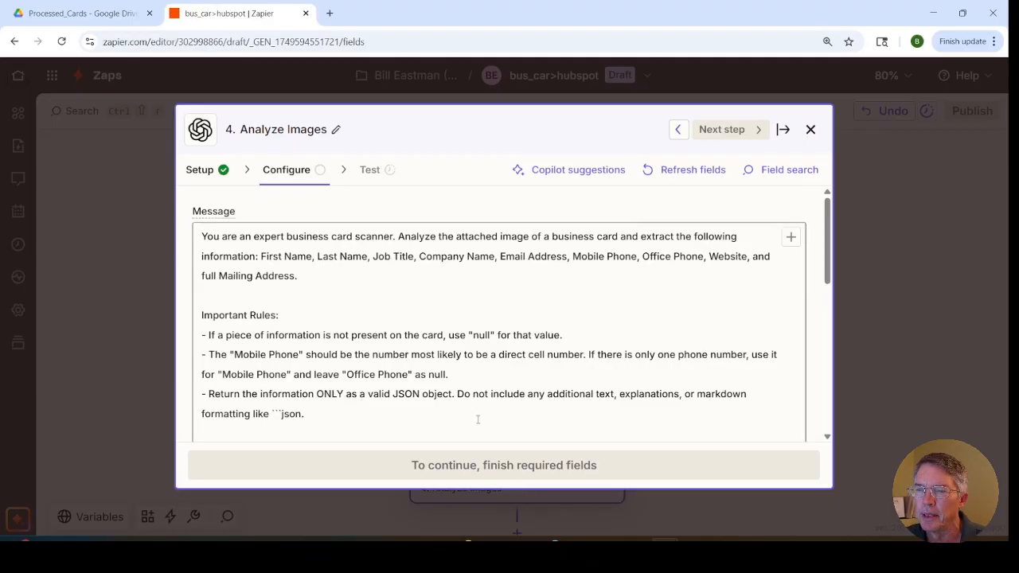
{"action": "scroll", "coordinate": [478, 419], "scroll_direction": "down", "scroll_amount": 2}
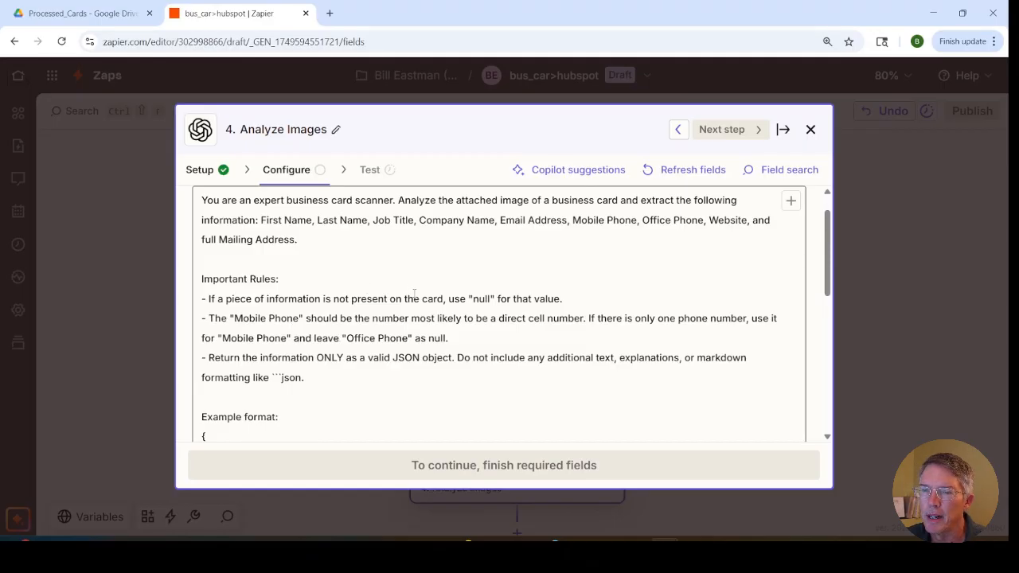
{"action": "scroll", "coordinate": [414, 294], "scroll_direction": "down", "scroll_amount": 2}
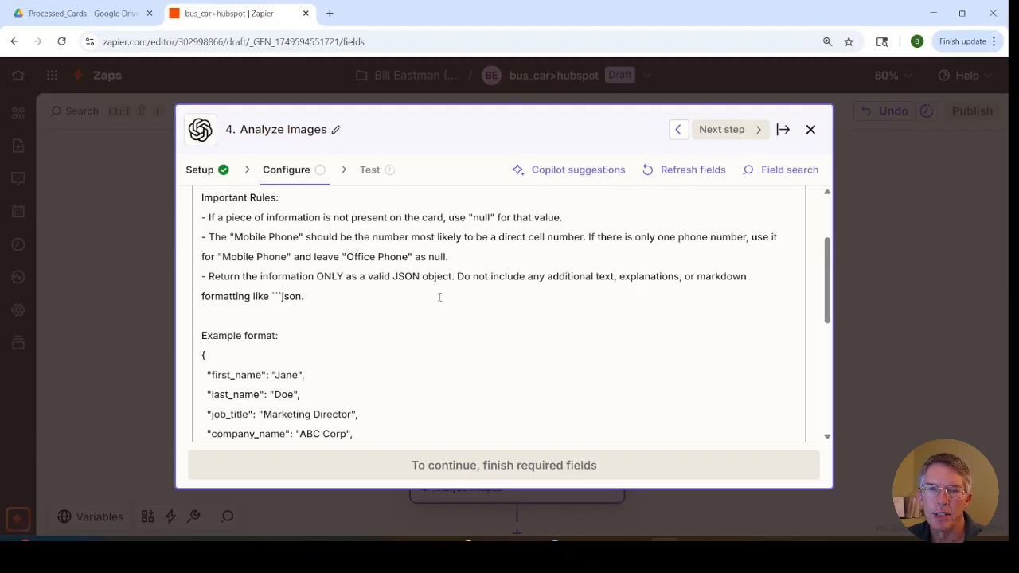
{"action": "scroll", "coordinate": [482, 359], "scroll_direction": "down", "scroll_amount": 3}
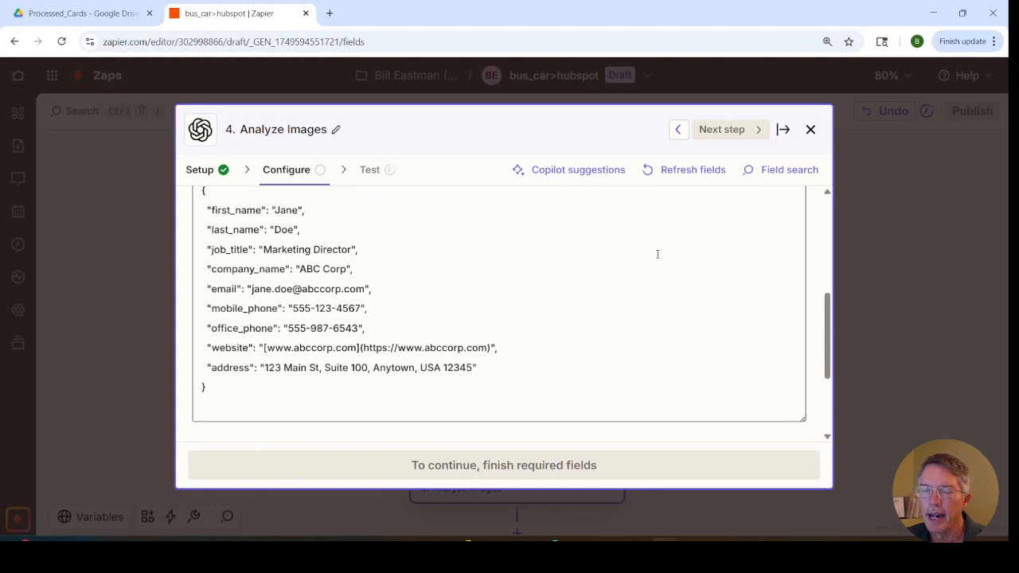
{"action": "left_click", "coordinate": [782, 130]}
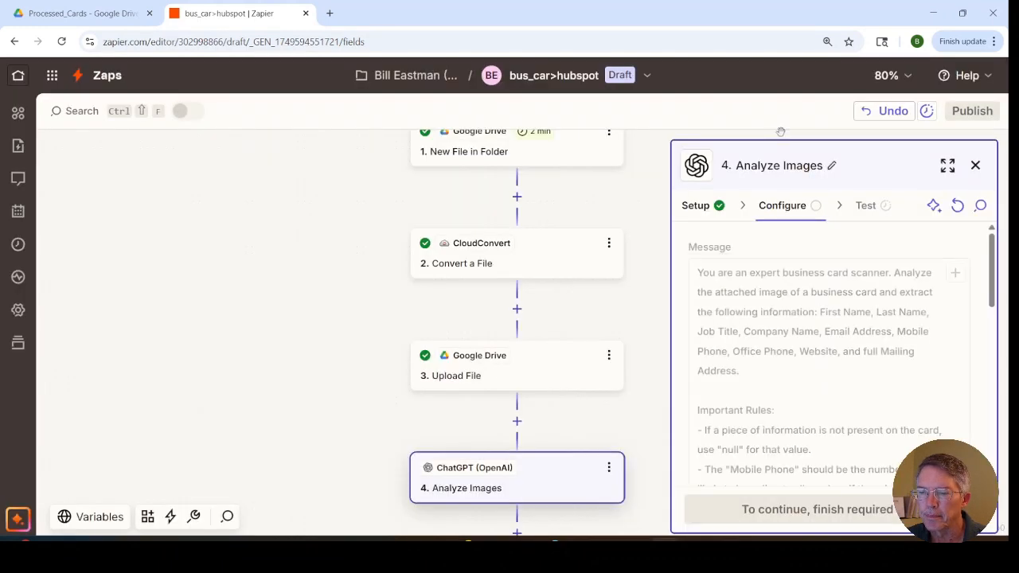
Step: Set the images input to the File from the Google Drive upload step and run the Analyze Images test
{"action": "scroll", "coordinate": [800, 386], "scroll_direction": "down", "scroll_amount": 10}
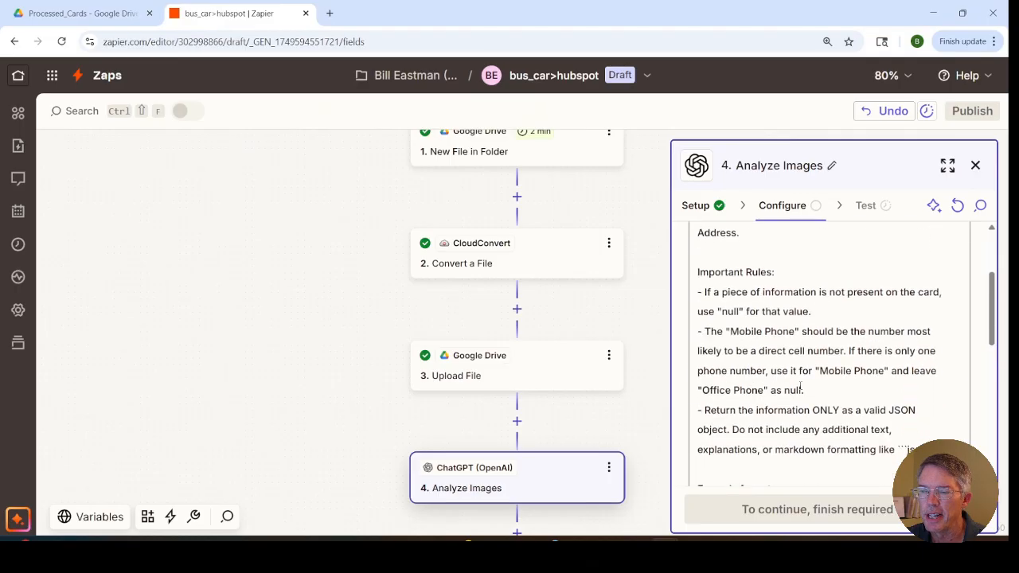
{"action": "scroll", "coordinate": [801, 390], "scroll_direction": "down", "scroll_amount": 1}
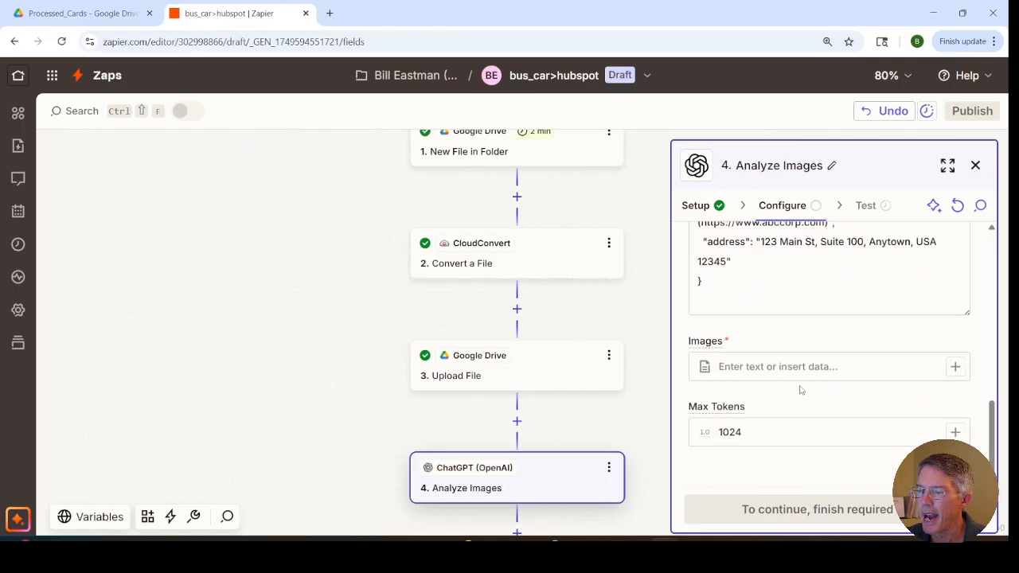
{"action": "left_click", "coordinate": [955, 366]}
{"action": "left_click", "coordinate": [539, 475]}
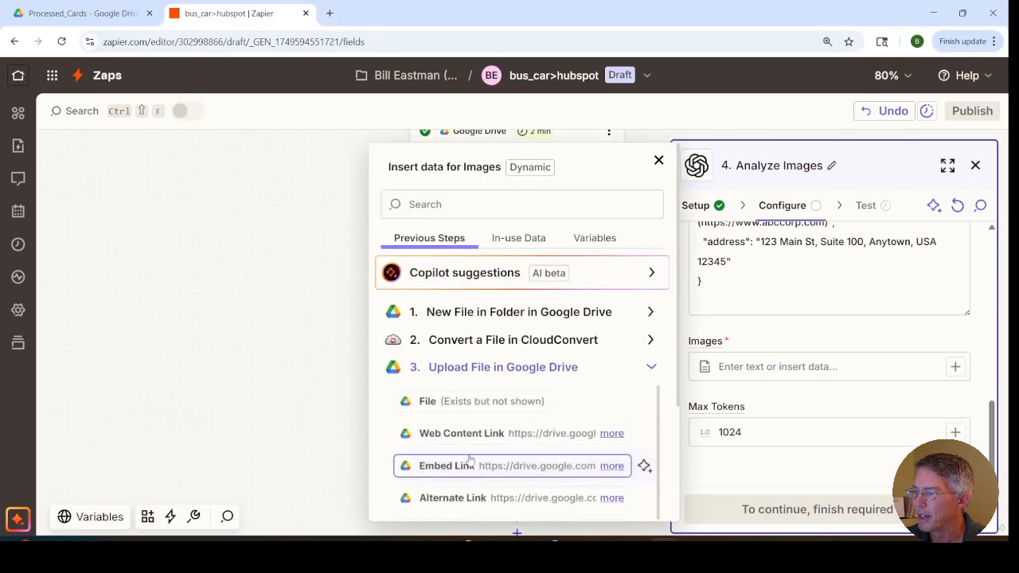
{"action": "left_click", "coordinate": [429, 402]}
{"action": "left_click", "coordinate": [769, 325]}
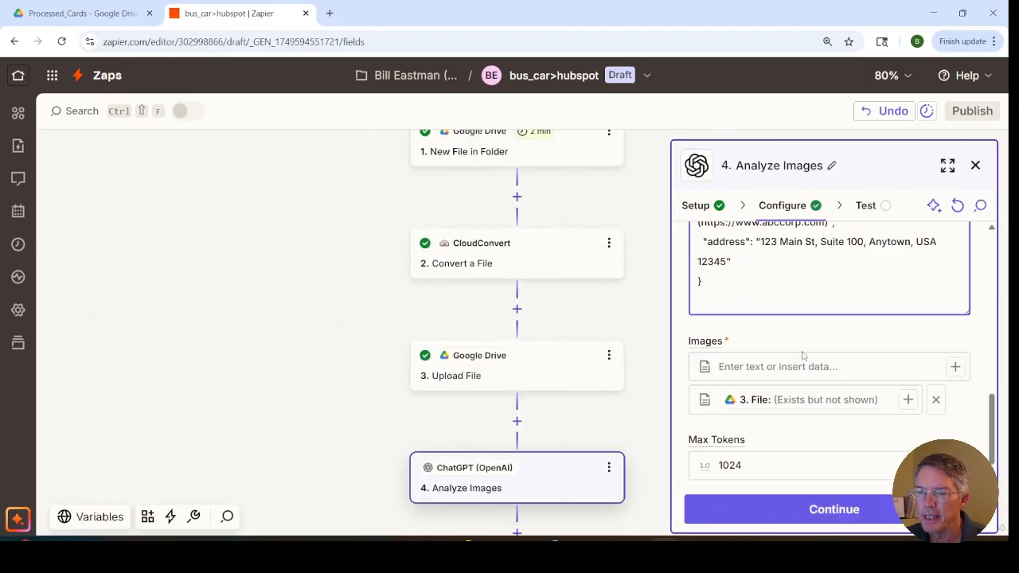
{"action": "left_click", "coordinate": [786, 510]}
{"action": "left_click", "coordinate": [857, 510]}
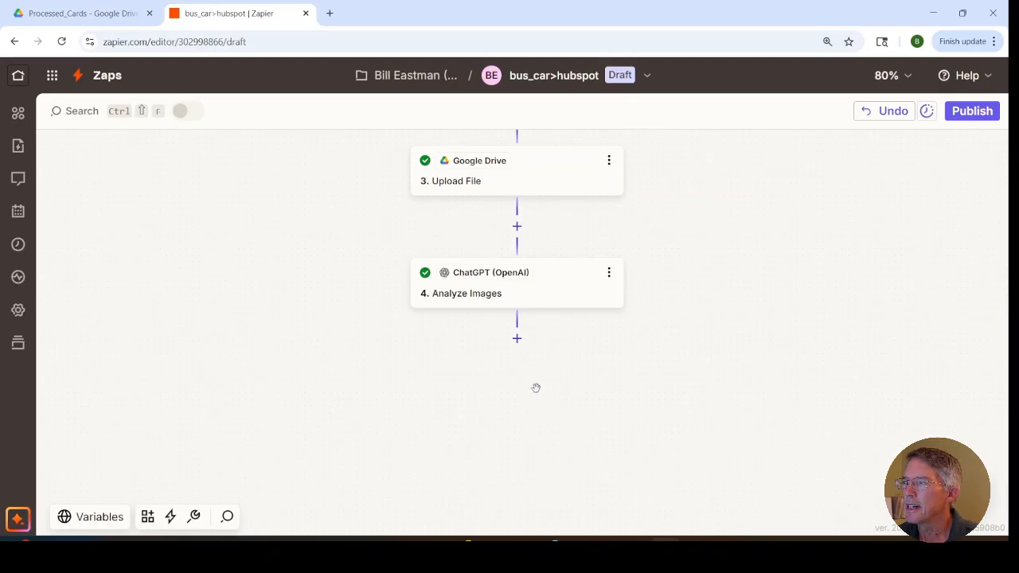
Step: Add a fifth step after the image analysis using Code by Zapier with the Run Javascript event
{"action": "left_click", "coordinate": [517, 339]}
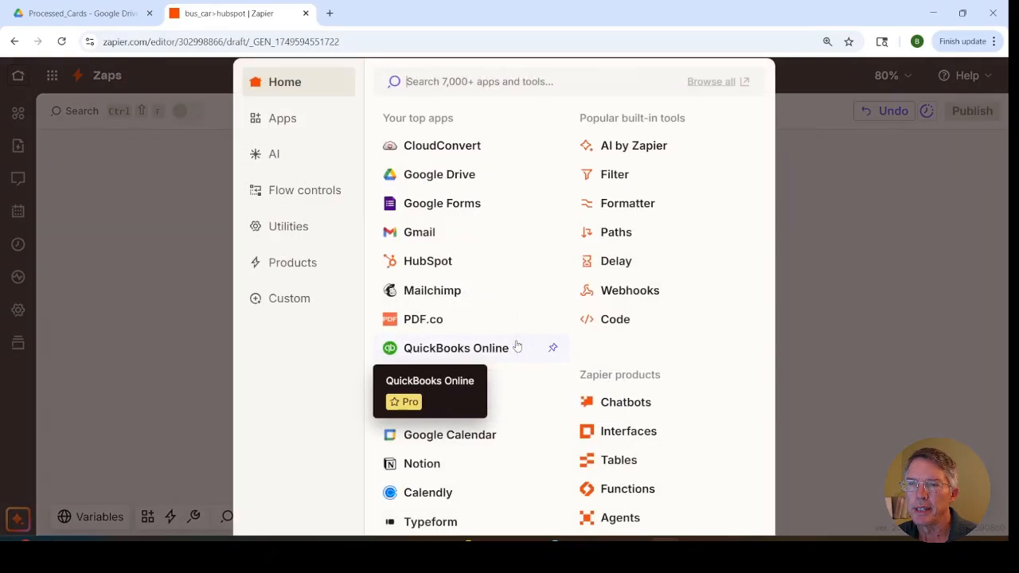
{"action": "left_click", "coordinate": [291, 231]}
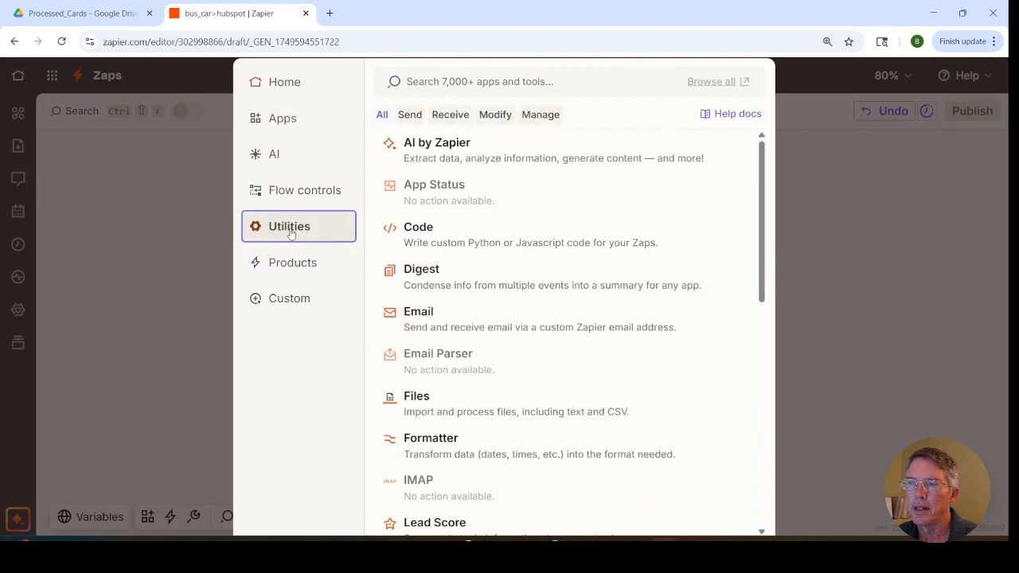
{"action": "left_click", "coordinate": [430, 230]}
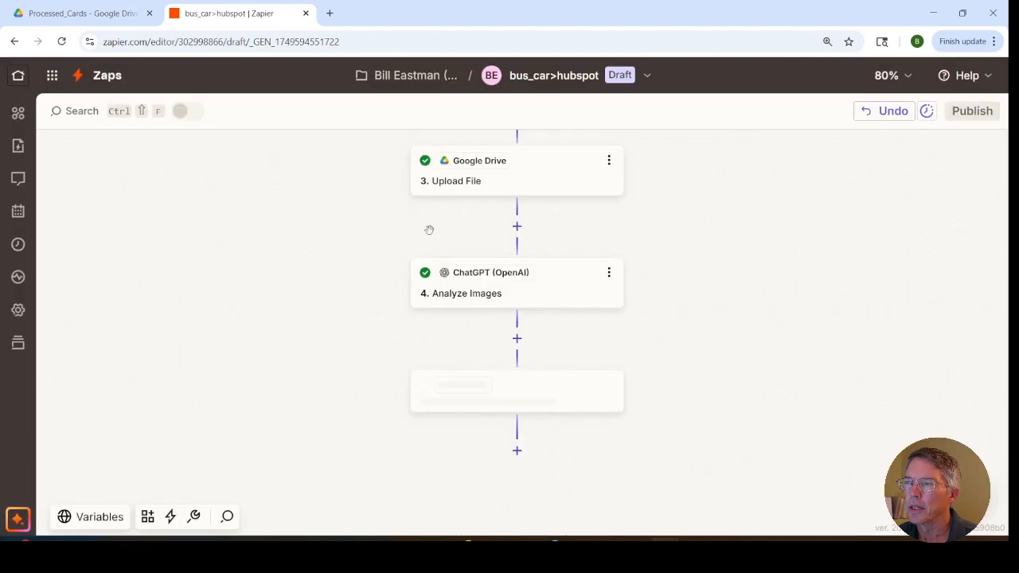
{"action": "left_click", "coordinate": [733, 341]}
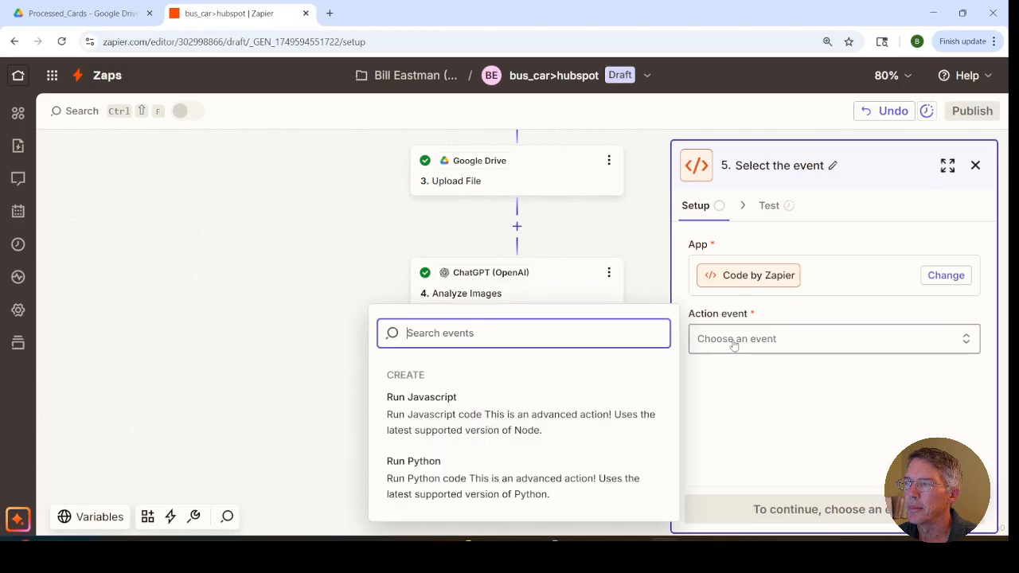
{"action": "left_click", "coordinate": [470, 414]}
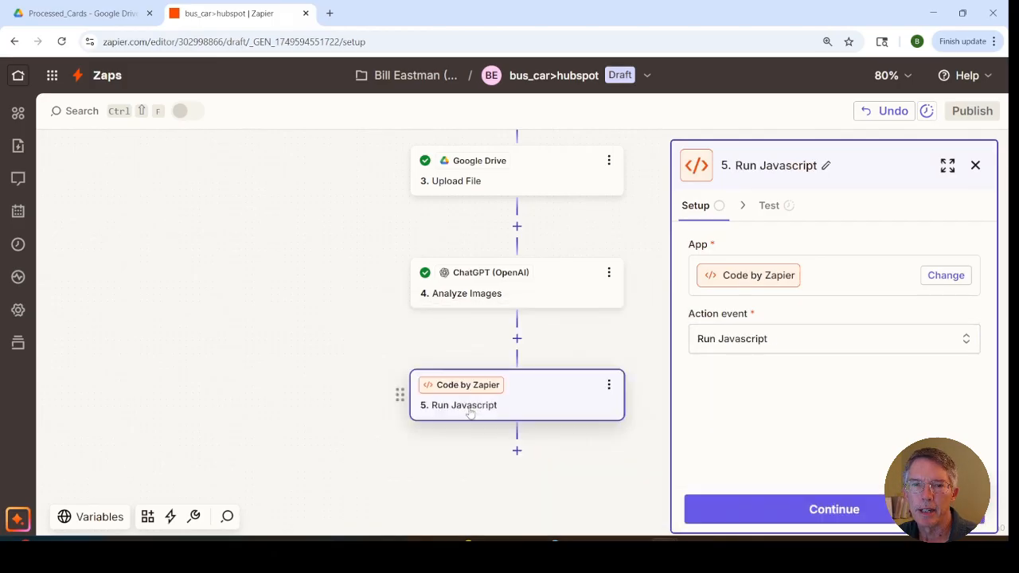
Step: Proceed to the Run Javascript configuration and add an input named jsonData mapped to Image Analysis from the Analyze Images step
{"action": "left_click", "coordinate": [832, 513]}
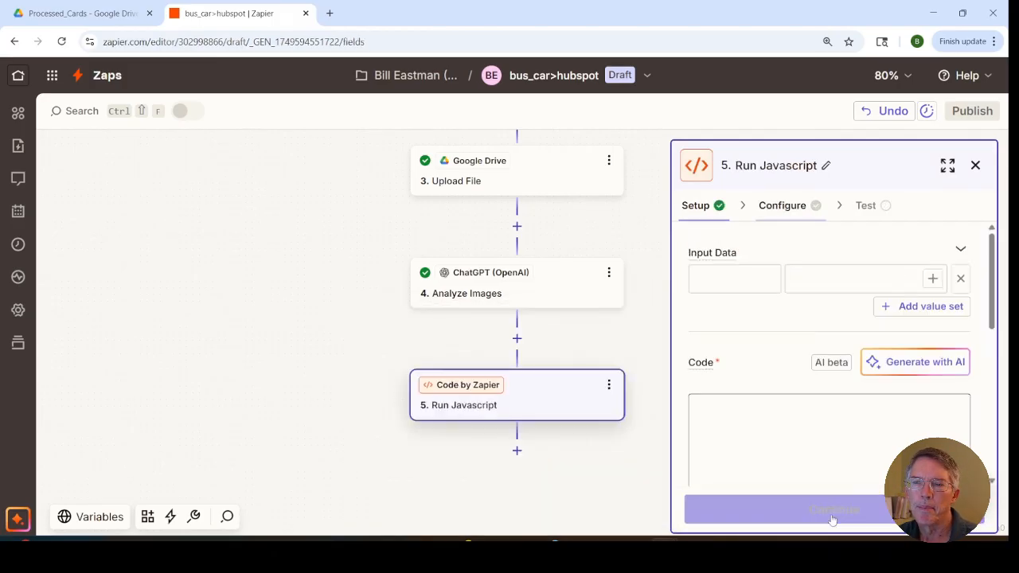
{"action": "left_click", "coordinate": [727, 282]}
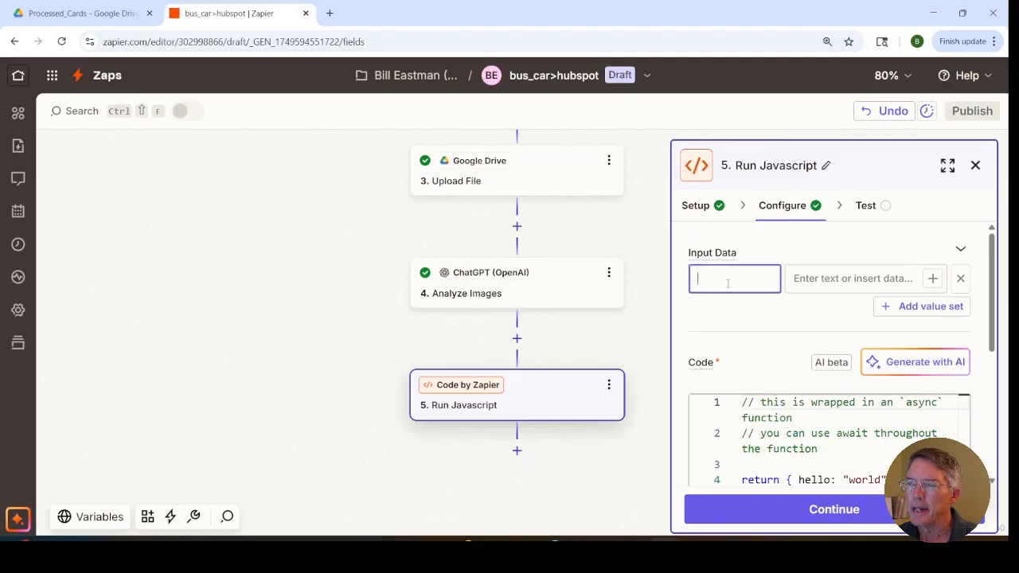
{"action": "type", "text": "jsonData"}
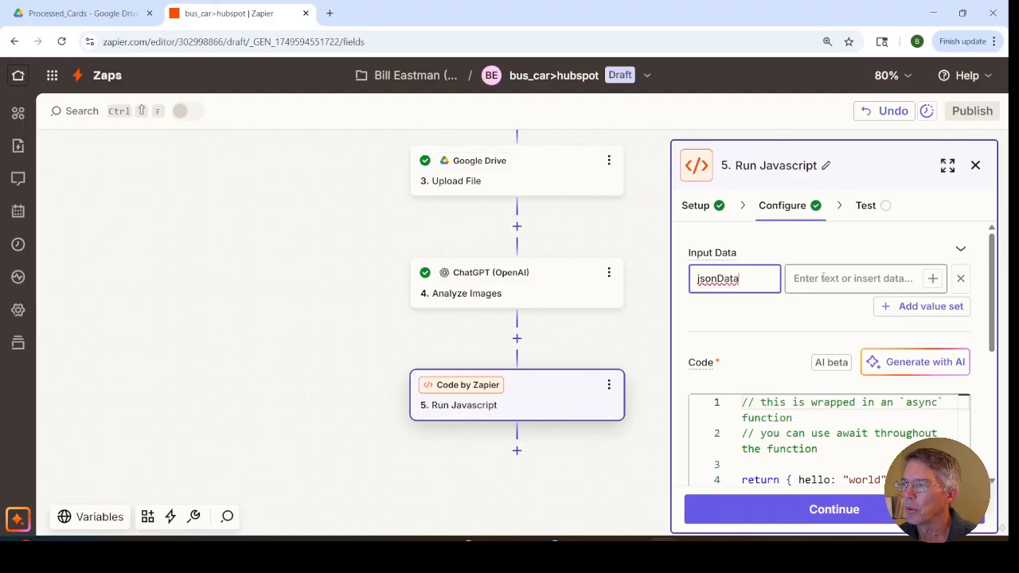
{"action": "left_click", "coordinate": [911, 279]}
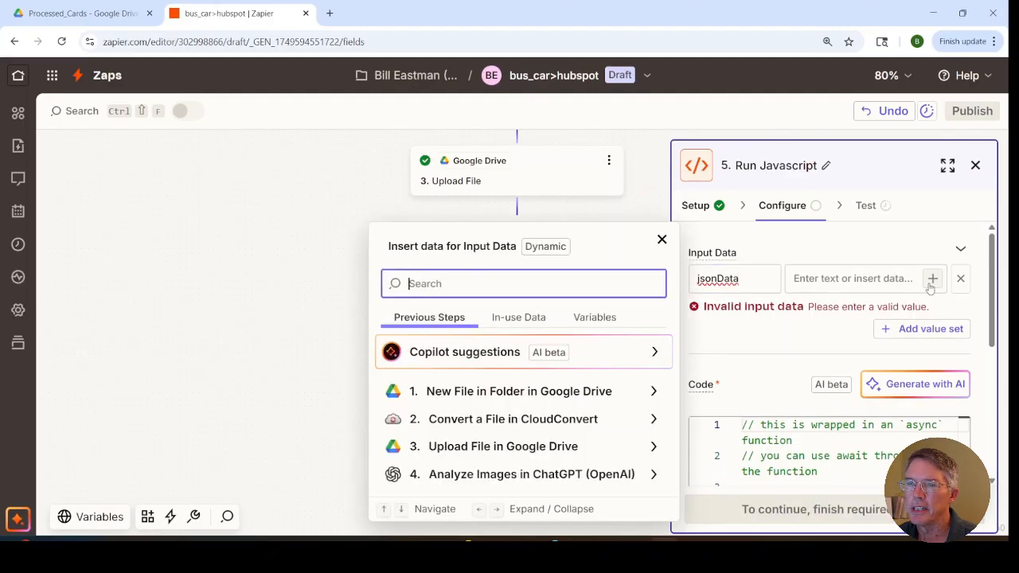
{"action": "left_click", "coordinate": [539, 477]}
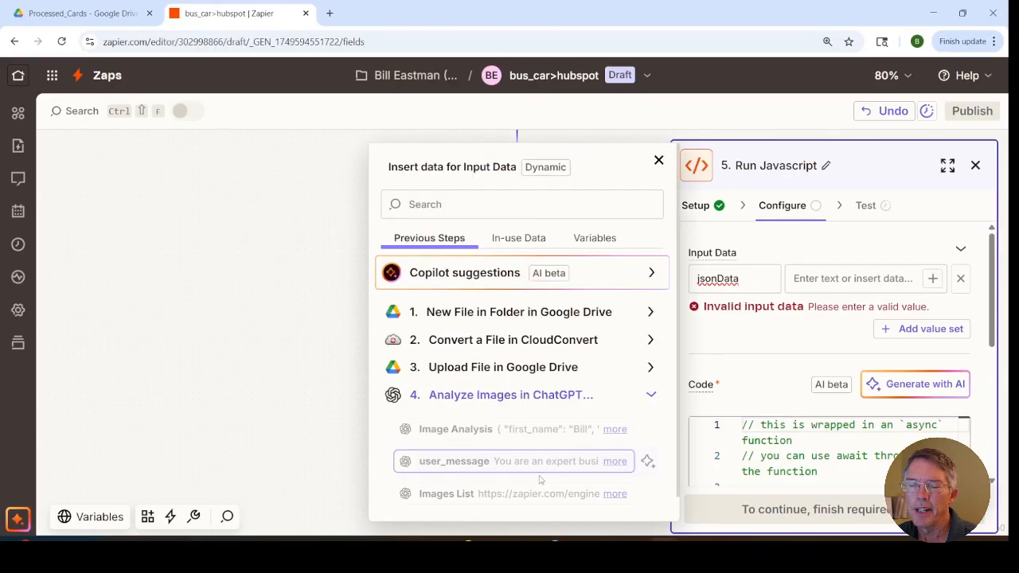
{"action": "left_click", "coordinate": [478, 430]}
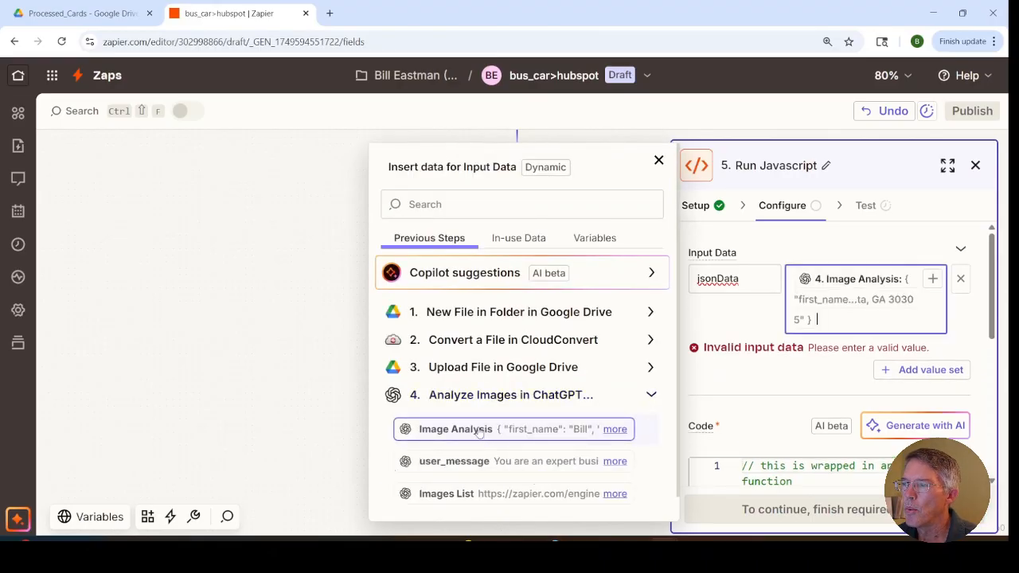
{"action": "left_click", "coordinate": [712, 330]}
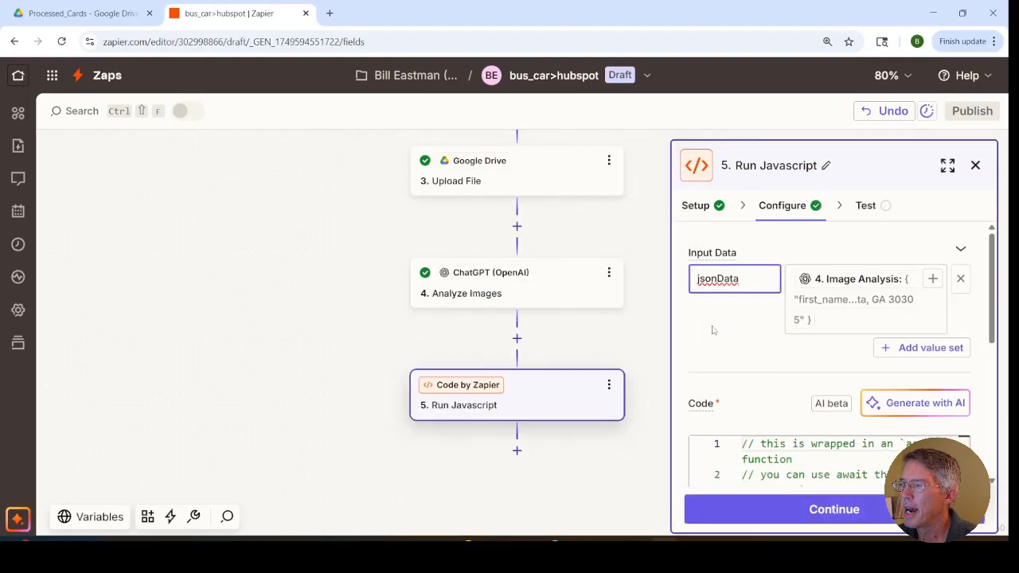
Step: Replace the default code with "return JSON.parse(inputData.jsonData);" and test the Run Javascript step
{"action": "left_click", "coordinate": [744, 457]}
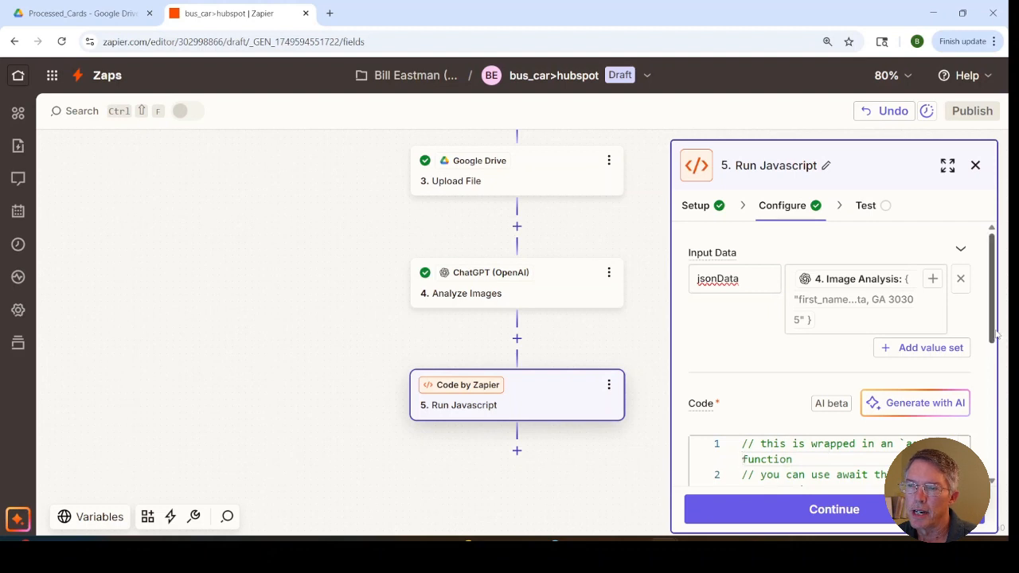
{"action": "scroll", "coordinate": [997, 335], "scroll_direction": "down", "scroll_amount": 3}
{"action": "left_click_drag", "start_coordinate": [900, 414], "coordinate": [711, 309]}
{"action": "key", "text": "BackSpace"}
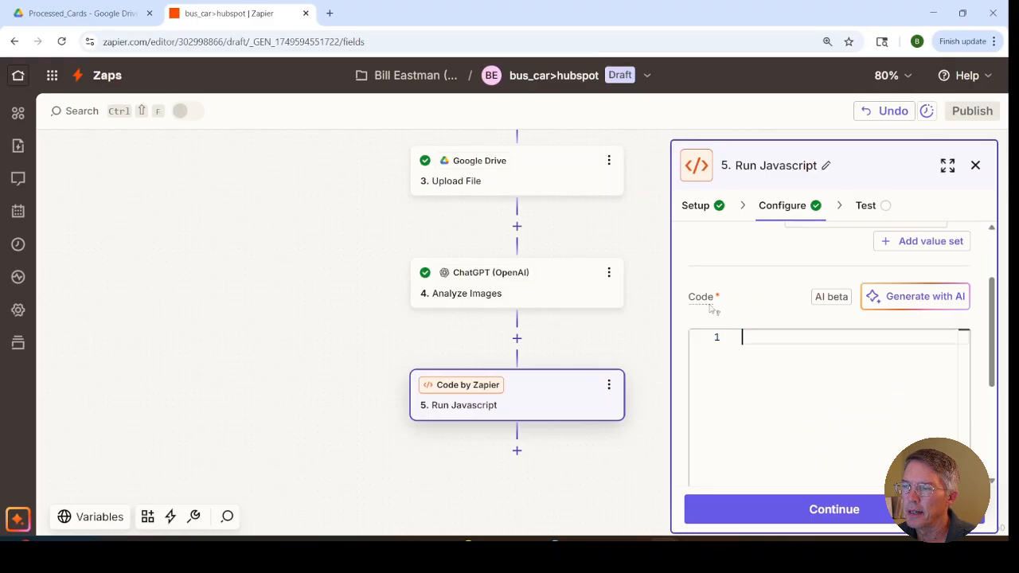
{"action": "type", "text": "return JSON.parse(inputData.jsonData);"}
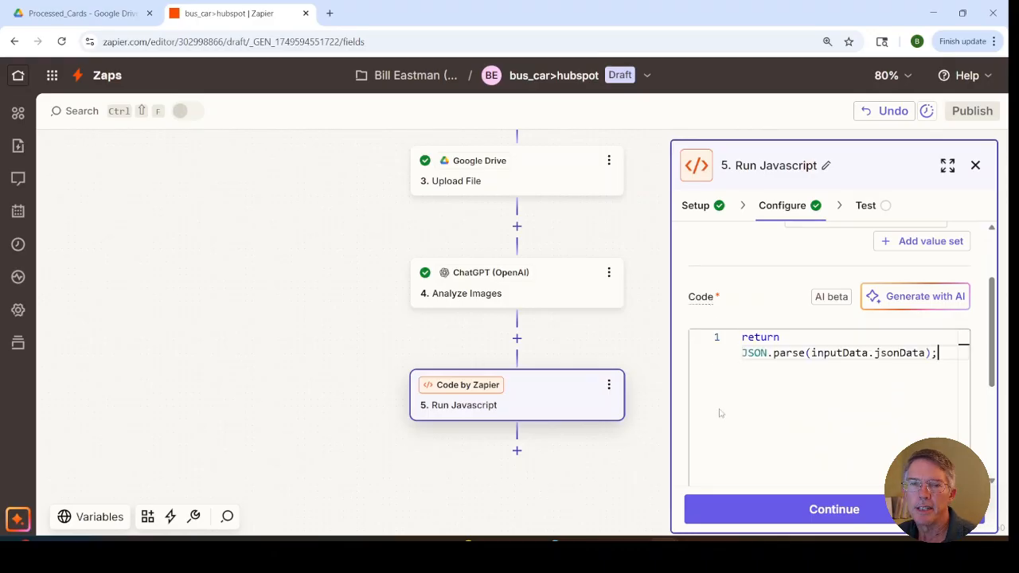
{"action": "left_click", "coordinate": [757, 507]}
{"action": "left_click", "coordinate": [858, 507]}
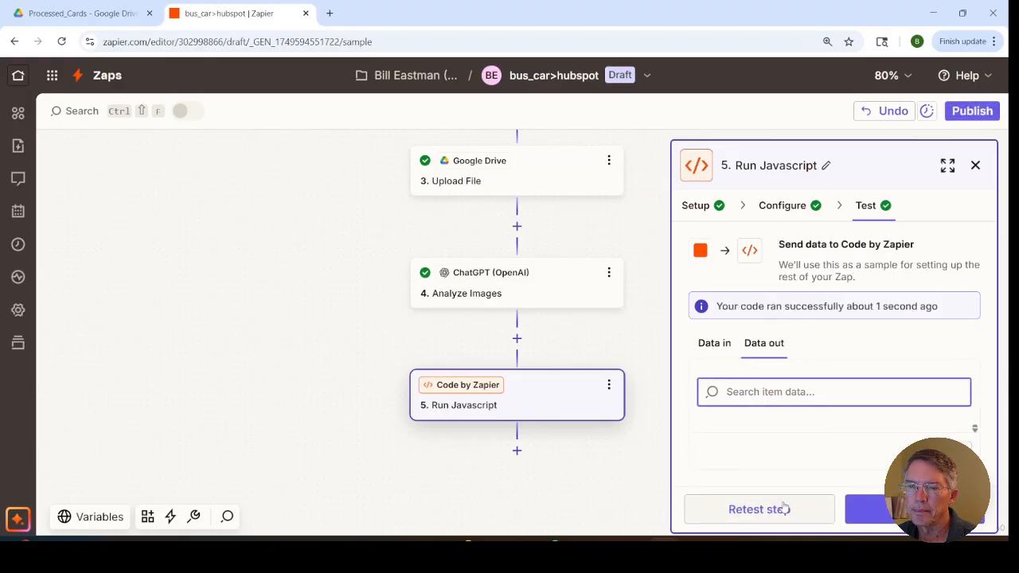
{"action": "left_click", "coordinate": [885, 505]}
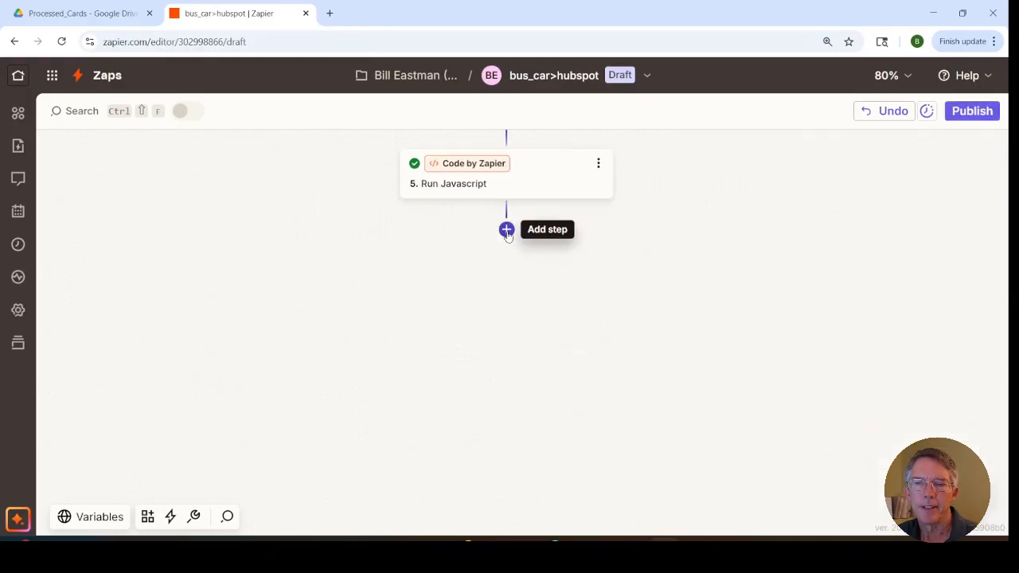
Step: Add a sixth step using HubSpot with the Create or Update Contact event and proceed to its configuration
{"action": "left_click", "coordinate": [507, 231]}
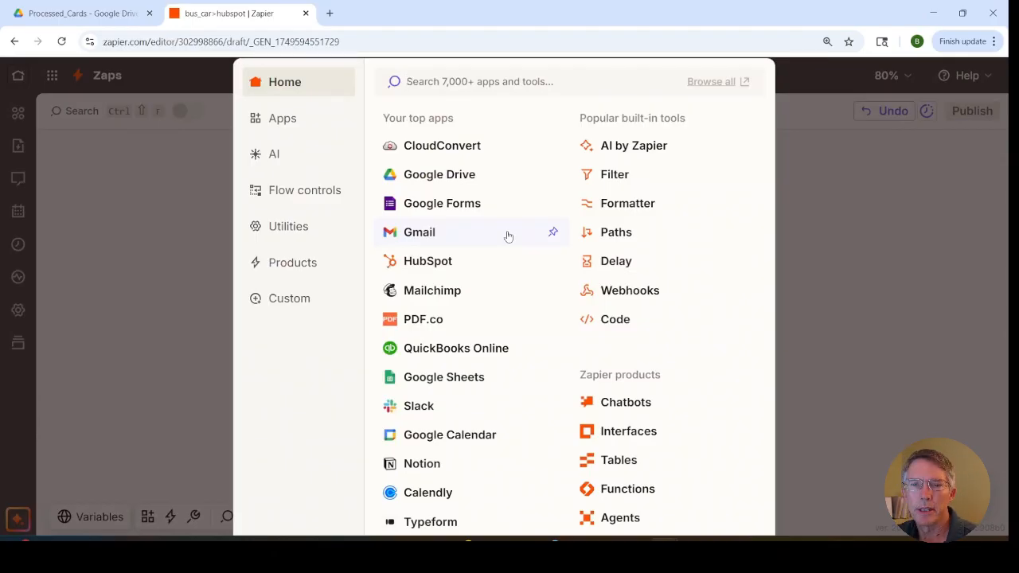
{"action": "left_click", "coordinate": [437, 266]}
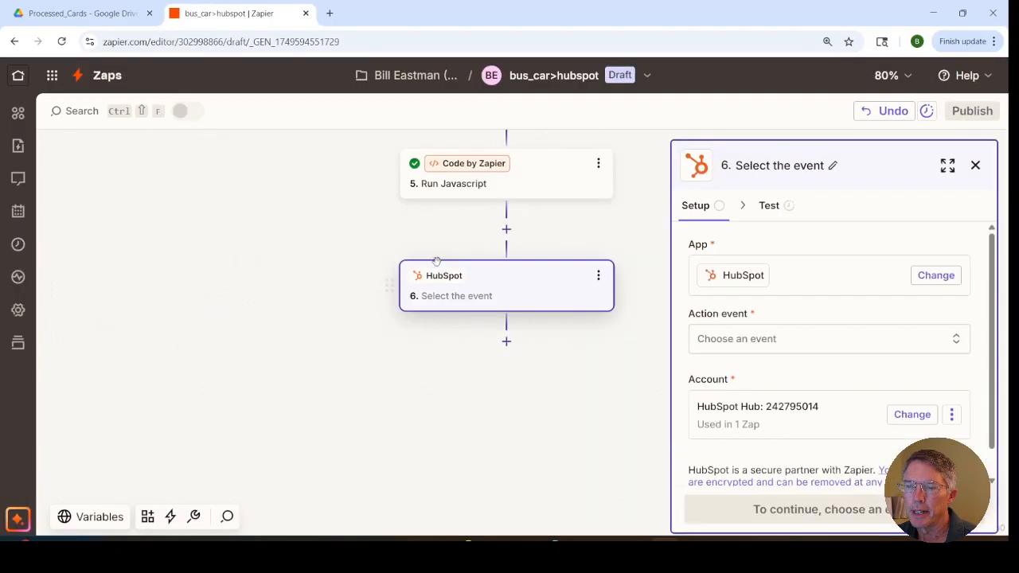
{"action": "left_click", "coordinate": [720, 335]}
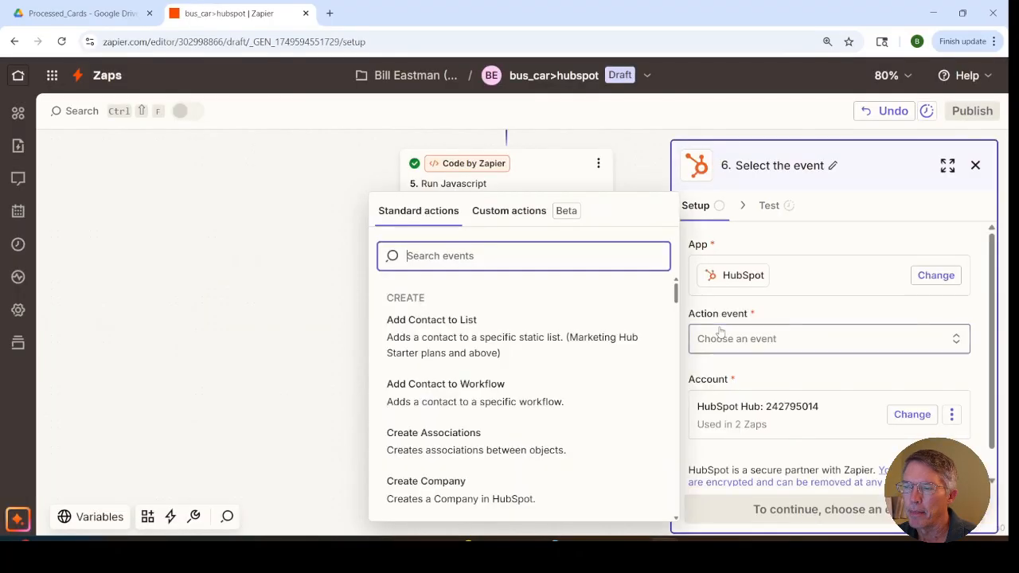
{"action": "scroll", "coordinate": [585, 430], "scroll_direction": "down", "scroll_amount": 10}
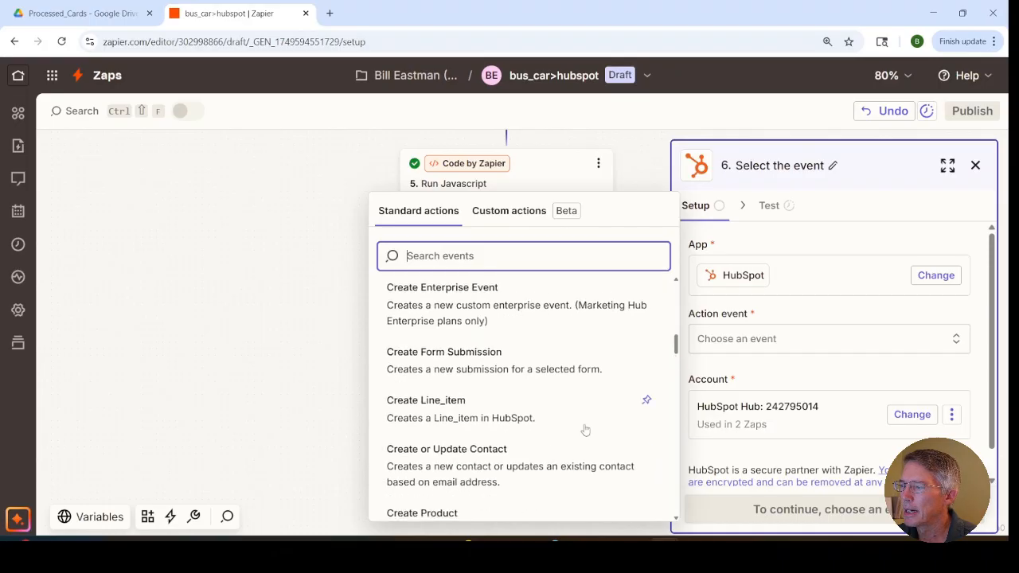
{"action": "left_click", "coordinate": [503, 468]}
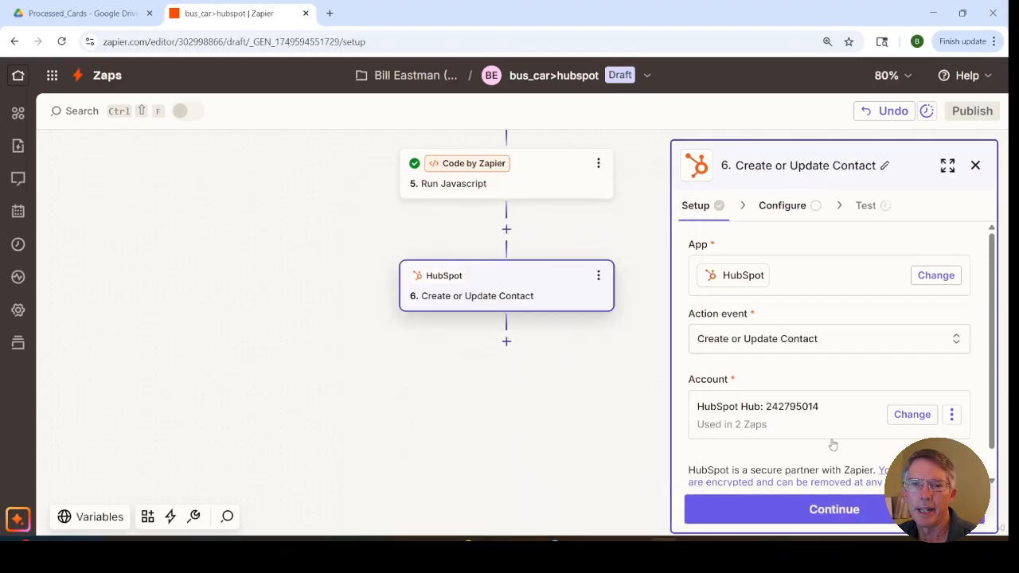
{"action": "left_click", "coordinate": [807, 516]}
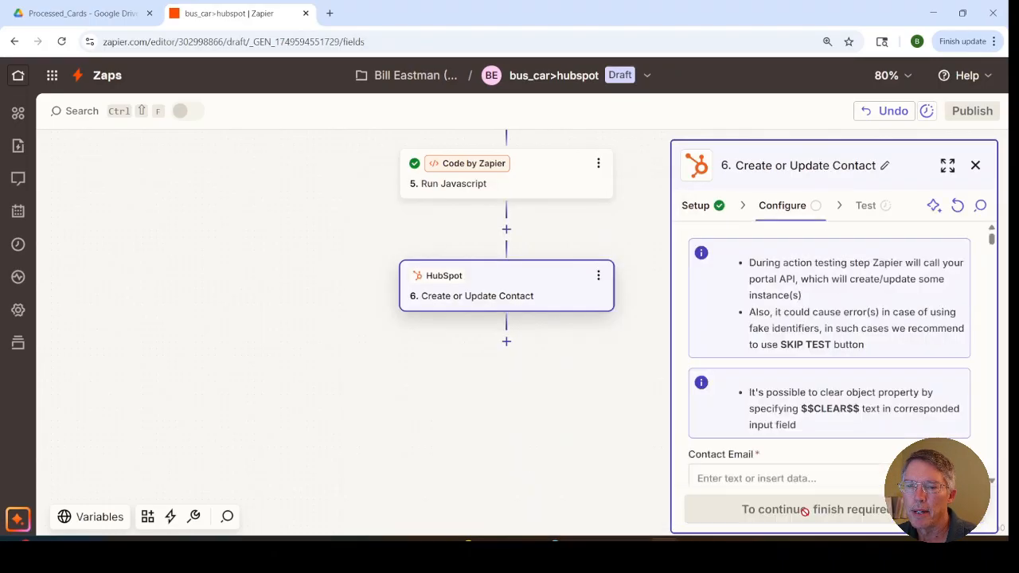
Step: Map the Contact Email field to the Email output of the Run Javascript step
{"action": "scroll", "coordinate": [854, 380], "scroll_direction": "down", "scroll_amount": 3}
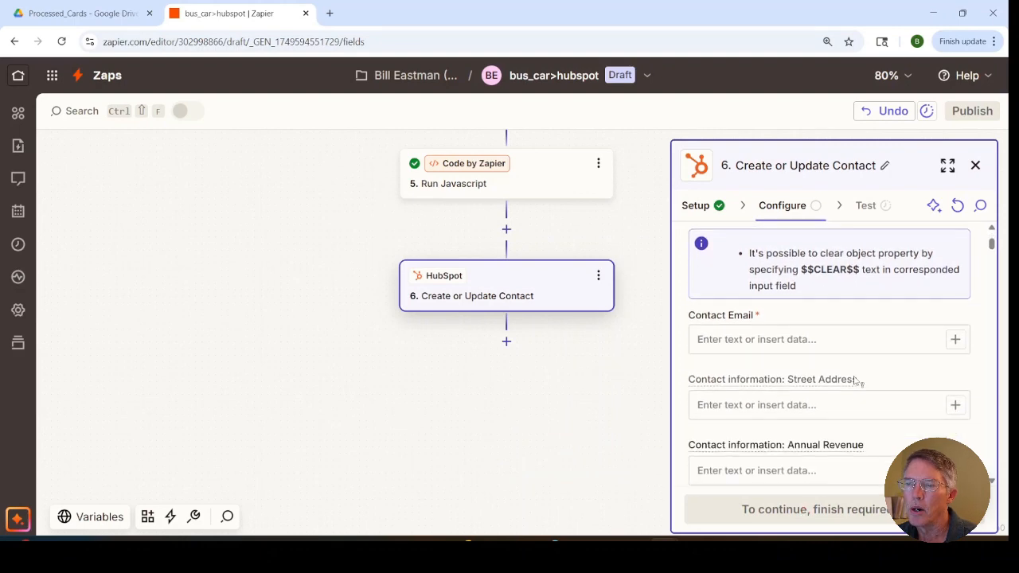
{"action": "scroll", "coordinate": [854, 381], "scroll_direction": "down", "scroll_amount": 15}
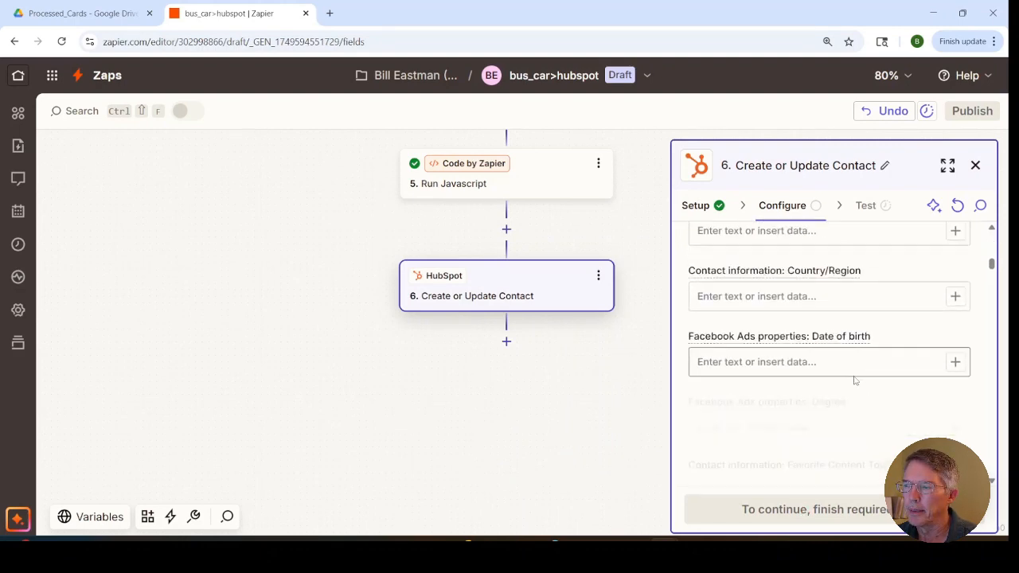
{"action": "scroll", "coordinate": [855, 379], "scroll_direction": "up", "scroll_amount": 15}
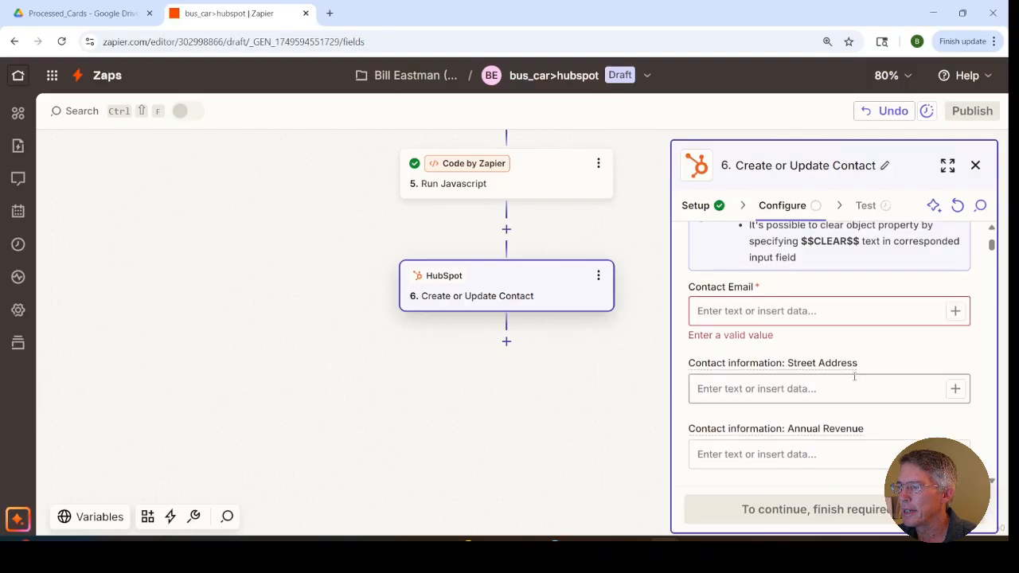
{"action": "left_click", "coordinate": [956, 312]}
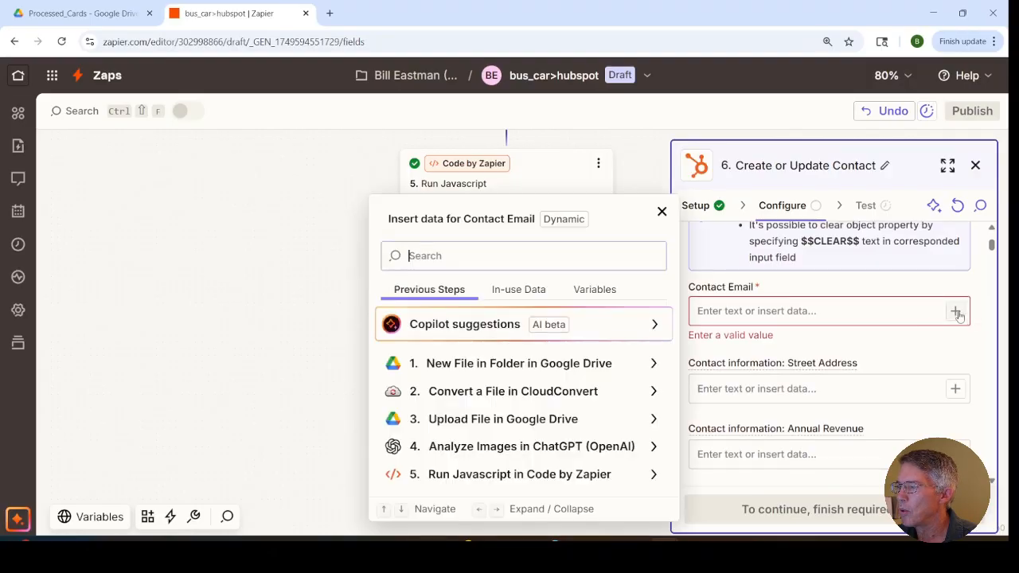
{"action": "left_click", "coordinate": [517, 475]}
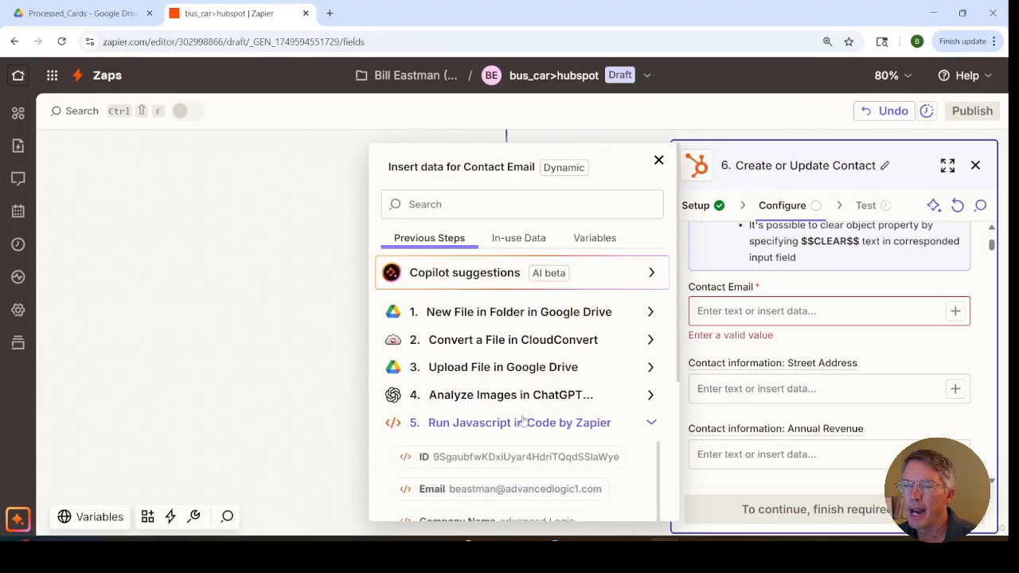
{"action": "scroll", "coordinate": [523, 420], "scroll_direction": "down", "scroll_amount": 1}
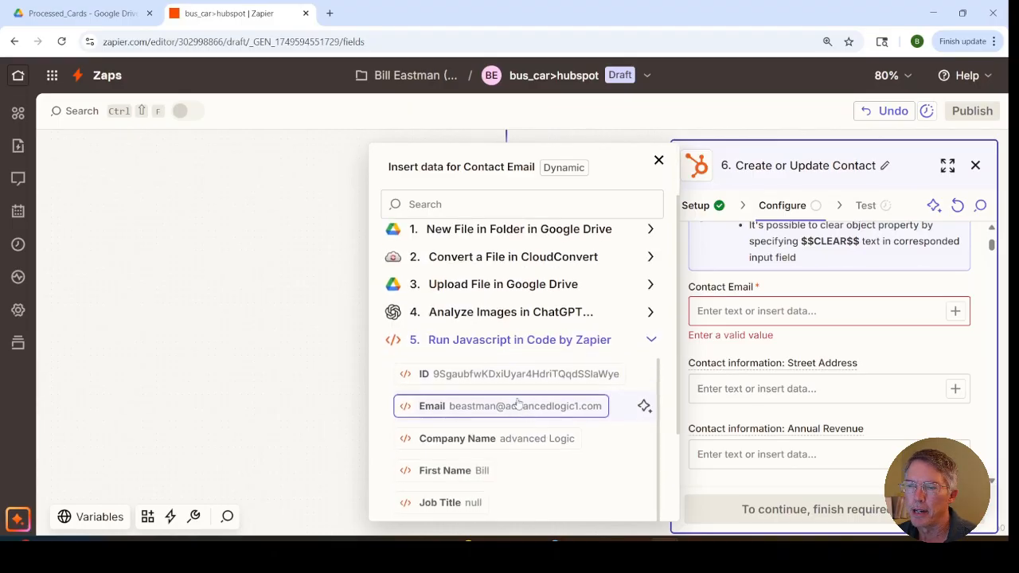
{"action": "scroll", "coordinate": [519, 414], "scroll_direction": "down", "scroll_amount": 2}
{"action": "scroll", "coordinate": [517, 402], "scroll_direction": "up", "scroll_amount": 1}
{"action": "scroll", "coordinate": [518, 402], "scroll_direction": "up", "scroll_amount": 1}
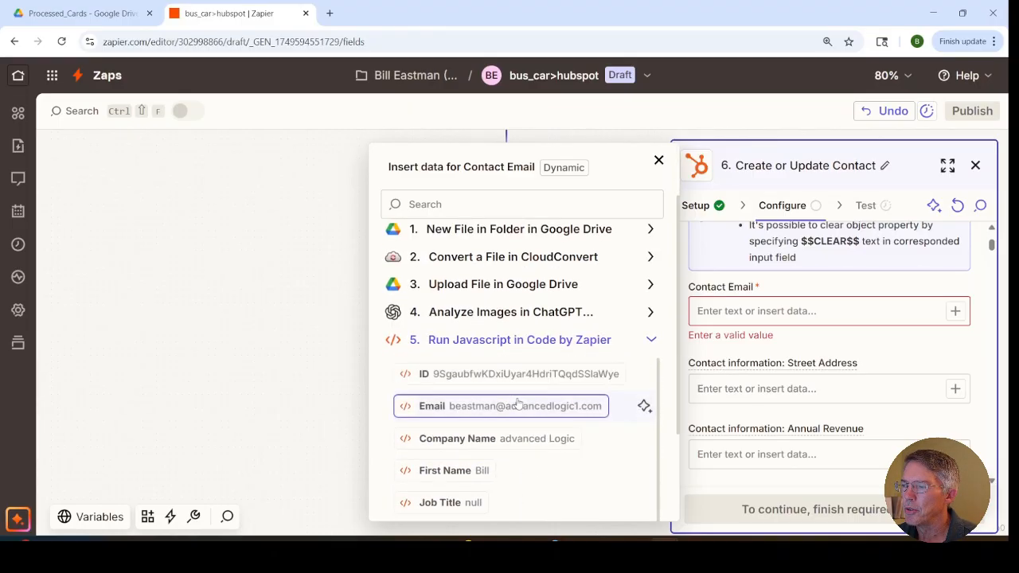
{"action": "left_click", "coordinate": [501, 407]}
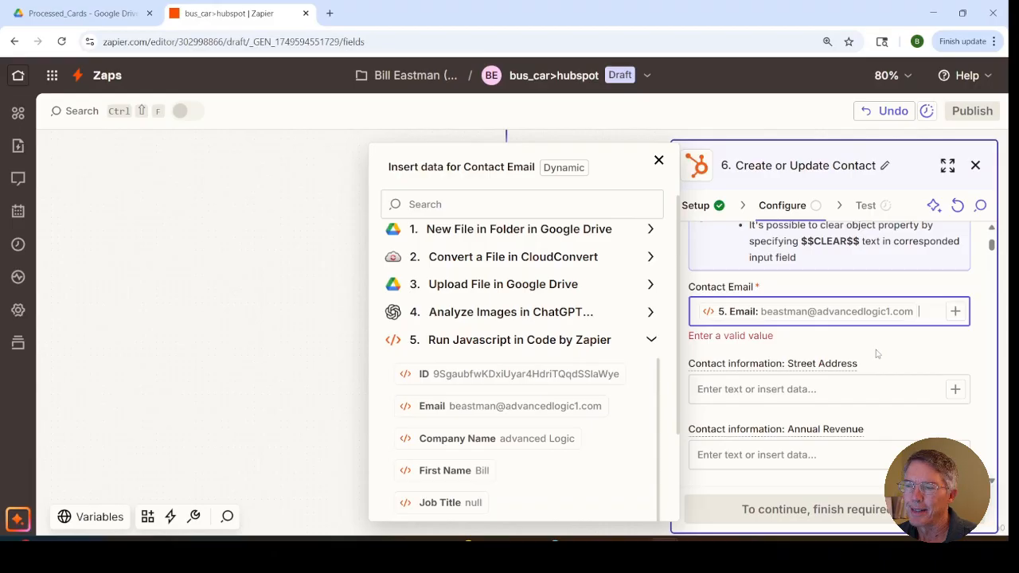
Step: Examine the remaining contact fields available in the HubSpot Create or Update Contact configuration
{"action": "scroll", "coordinate": [877, 354], "scroll_direction": "down", "scroll_amount": 1}
{"action": "scroll", "coordinate": [877, 355], "scroll_direction": "down", "scroll_amount": 1}
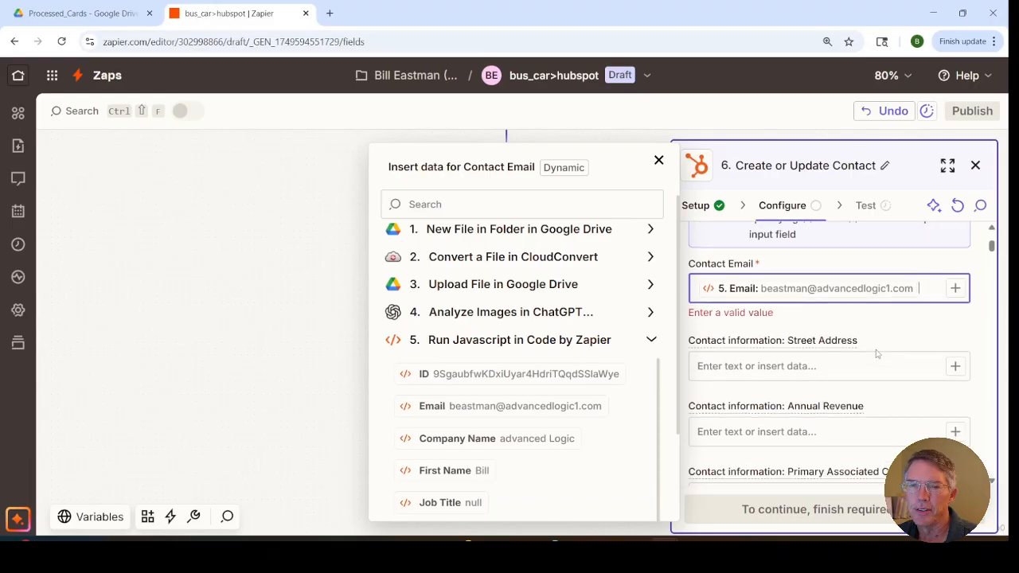
{"action": "scroll", "coordinate": [877, 354], "scroll_direction": "down", "scroll_amount": 10}
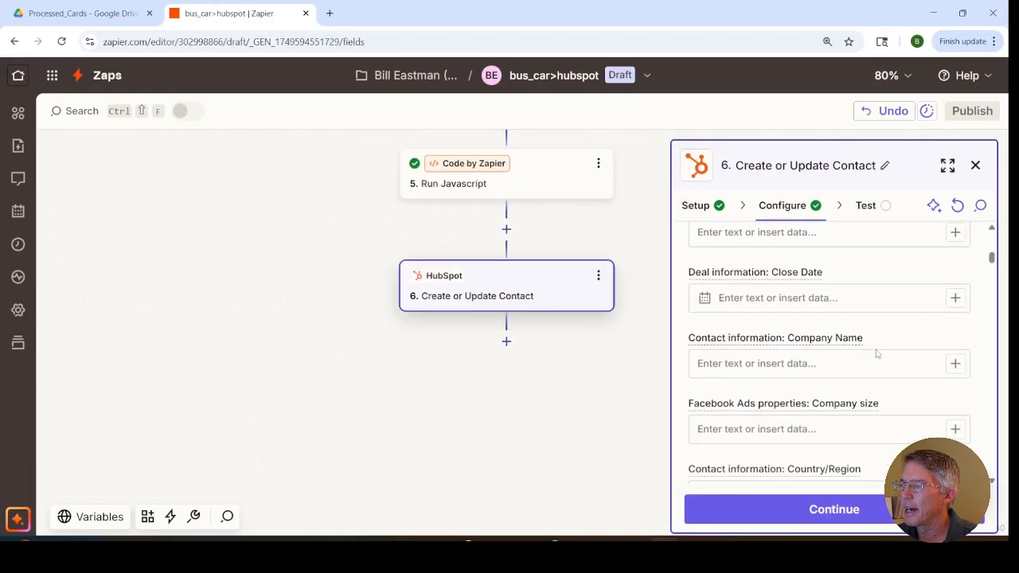
{"action": "scroll", "coordinate": [878, 350], "scroll_direction": "down", "scroll_amount": 2}
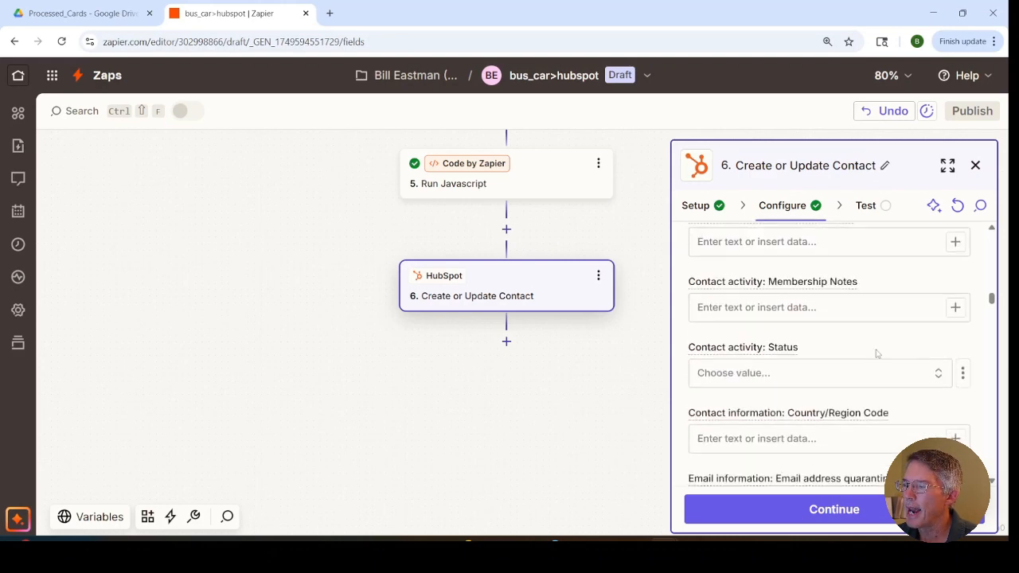
{"action": "scroll", "coordinate": [877, 355], "scroll_direction": "down", "scroll_amount": 5}
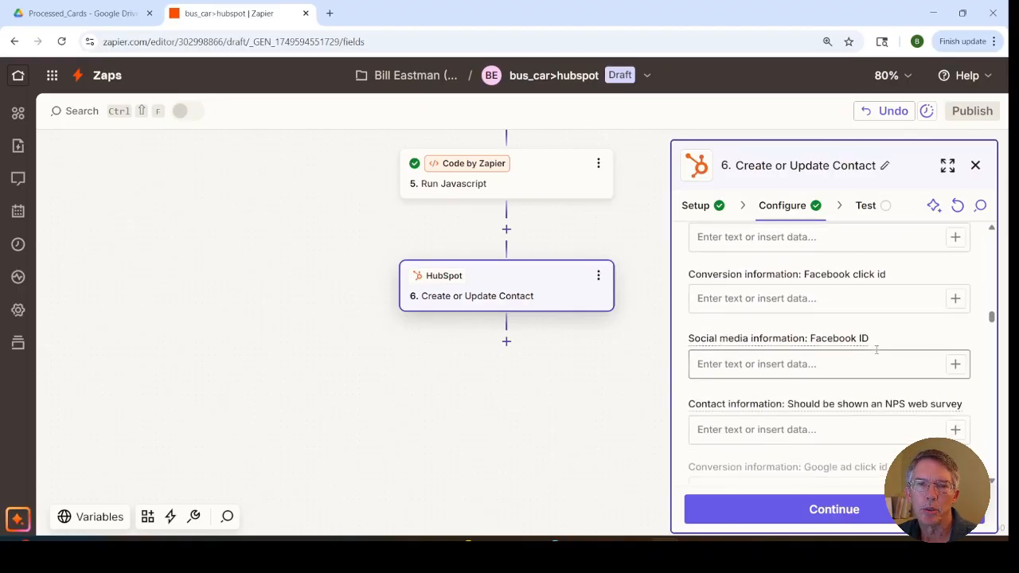
{"action": "scroll", "coordinate": [876, 351], "scroll_direction": "down", "scroll_amount": 2}
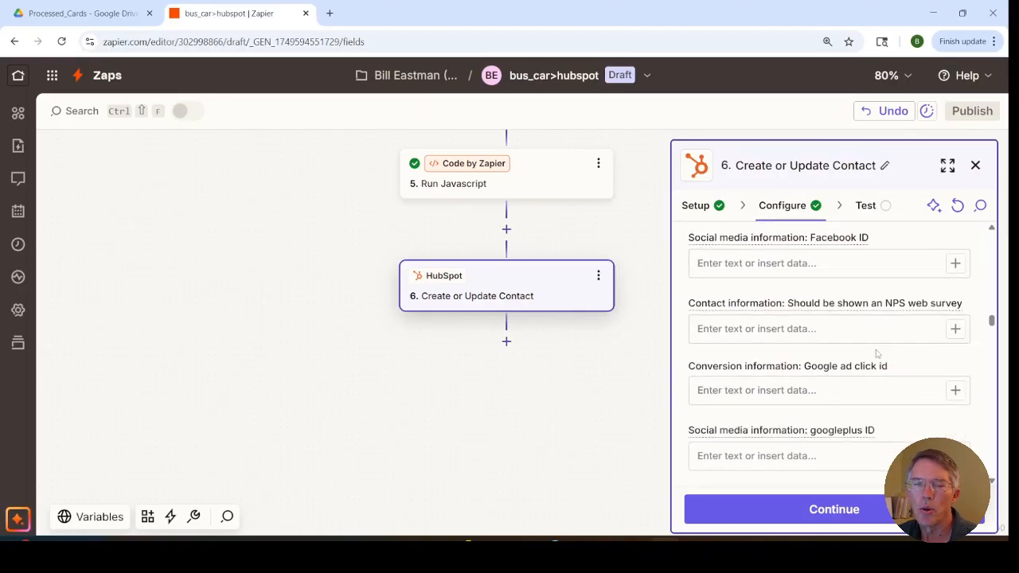
{"action": "scroll", "coordinate": [877, 353], "scroll_direction": "down", "scroll_amount": 2}
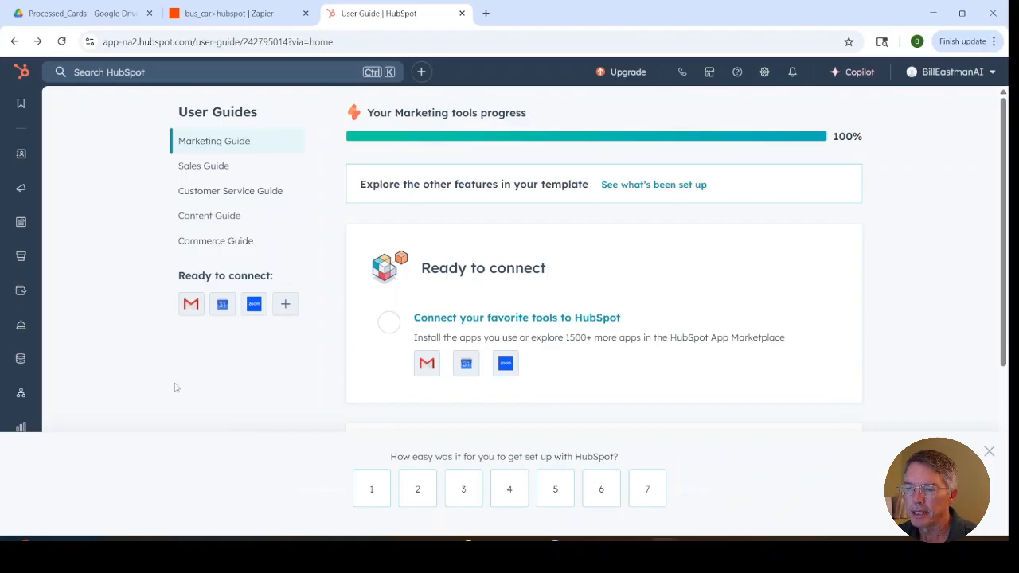
Step: Switch to HubSpot and open the CRM contacts list
{"action": "mouse_move", "coordinate": [23, 159]}
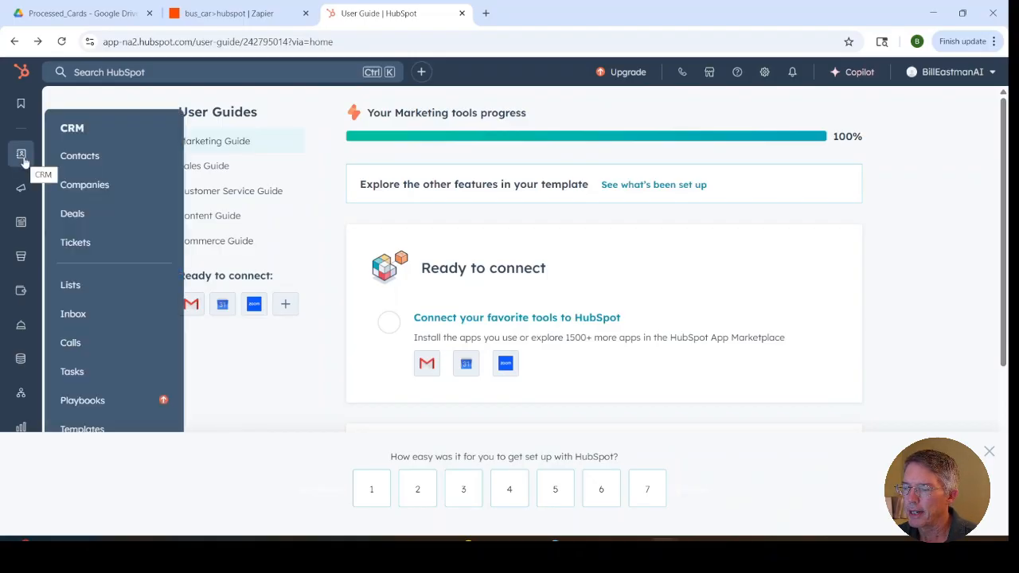
{"action": "left_click", "coordinate": [78, 160]}
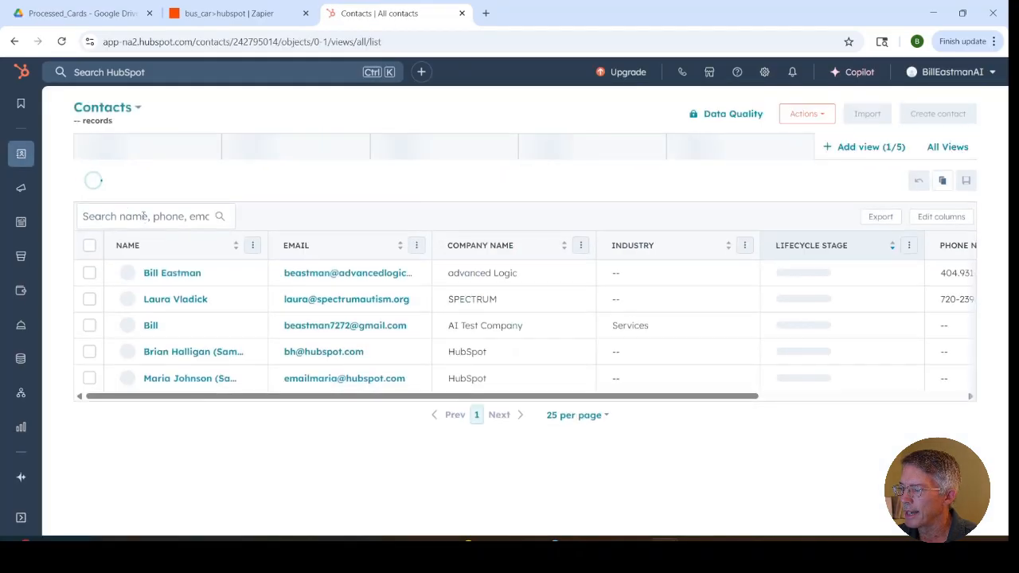